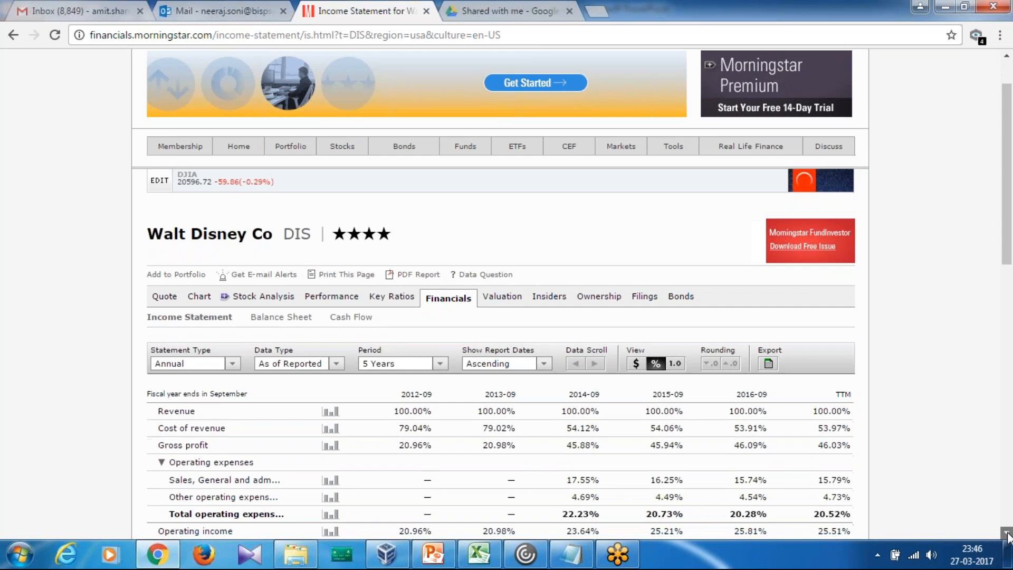
# Show Walt Disney's annual income statement in dollar values instead of percentages and export it to Excel.
pyautogui.click(1007, 534)
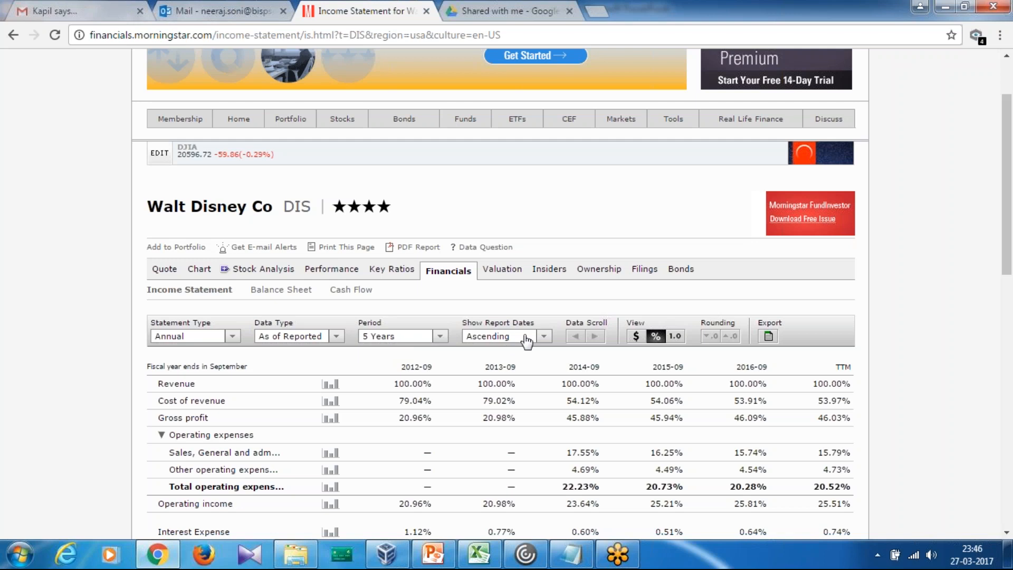
pyautogui.click(637, 337)
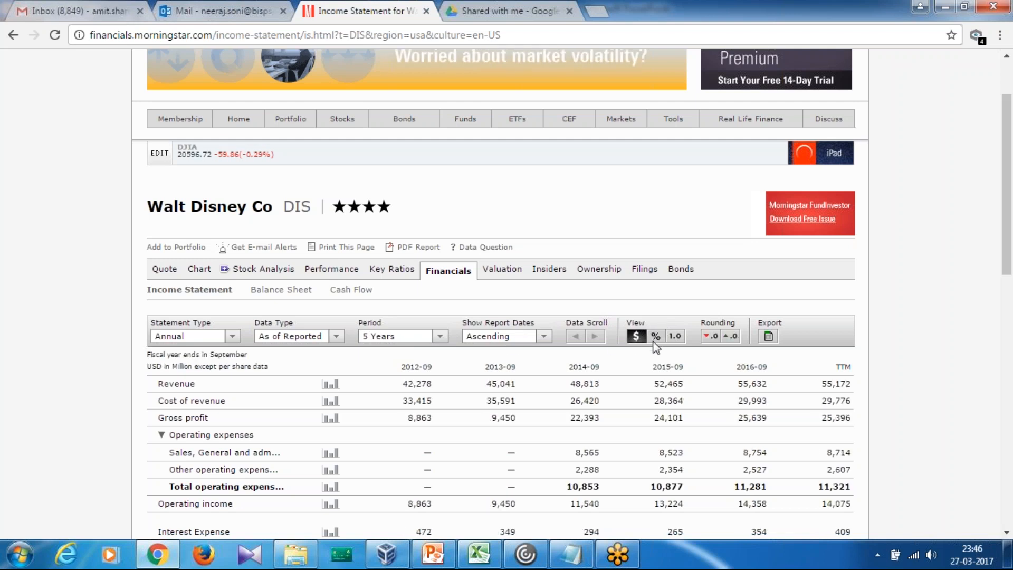
pyautogui.click(655, 341)
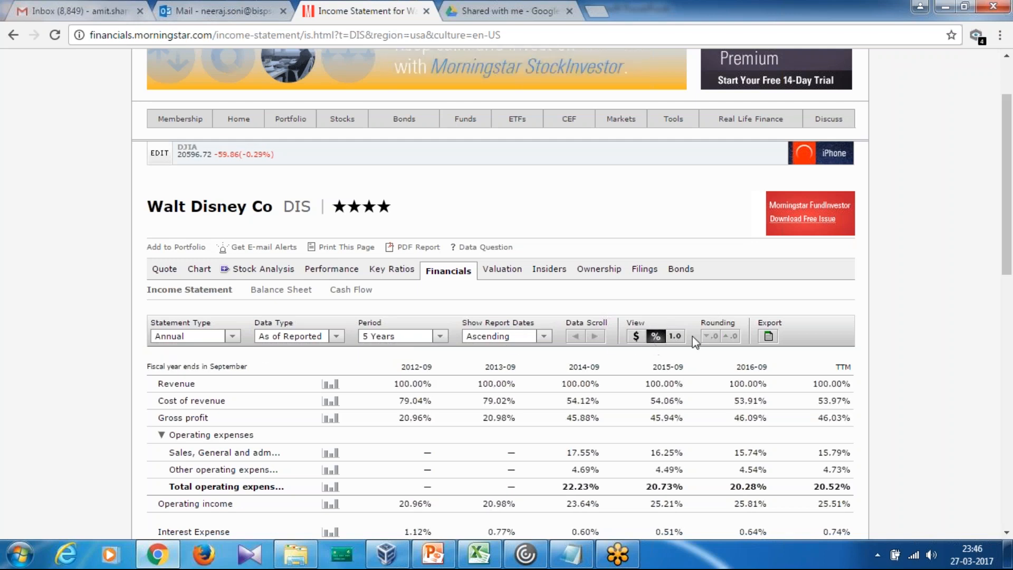
pyautogui.click(635, 336)
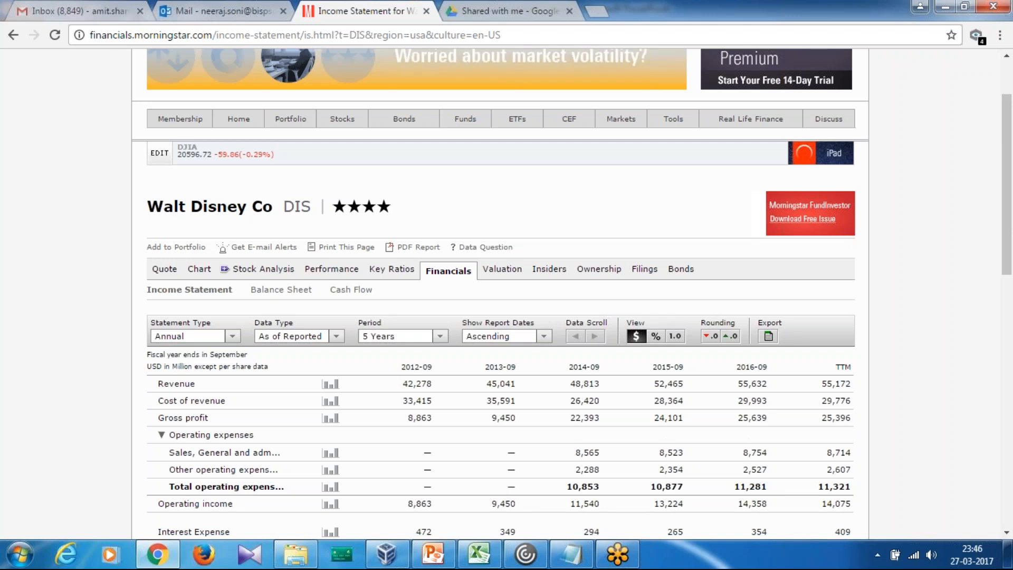
pyautogui.click(768, 338)
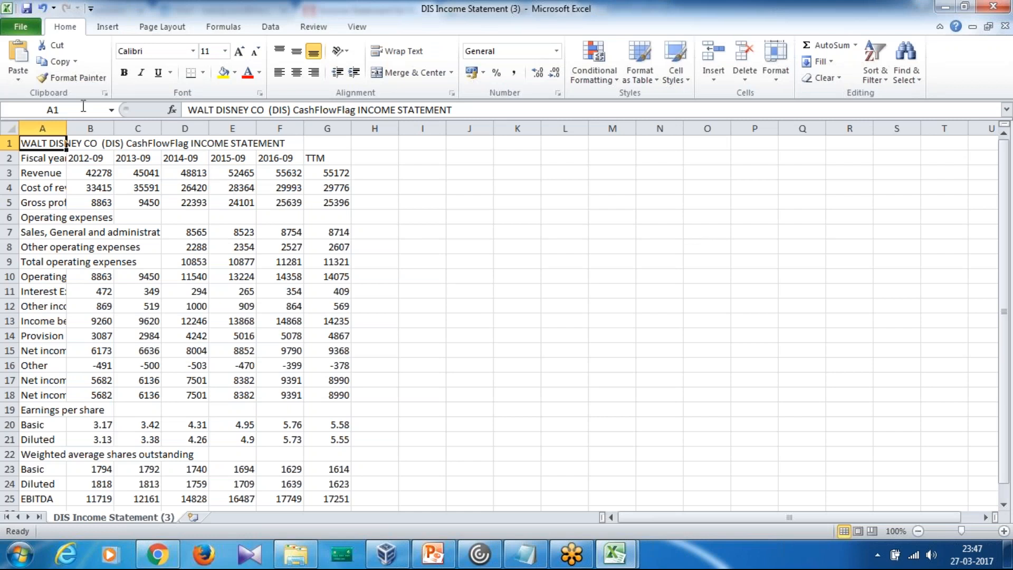
# Widen column A of the exported income statement to fit its longest text.
pyautogui.click(65, 129)
pyautogui.doubleClick(66, 128)
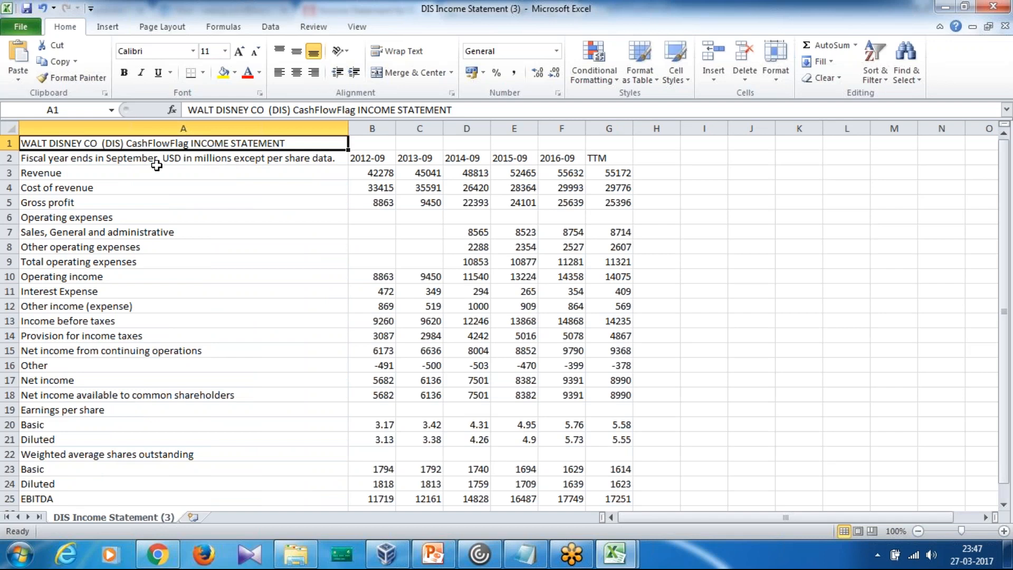
# Examine the line-item labels in column A and the fiscal-year headers in row 2.
pyautogui.click(157, 168)
pyautogui.moveTo(157, 172); pyautogui.dragTo(157, 202)
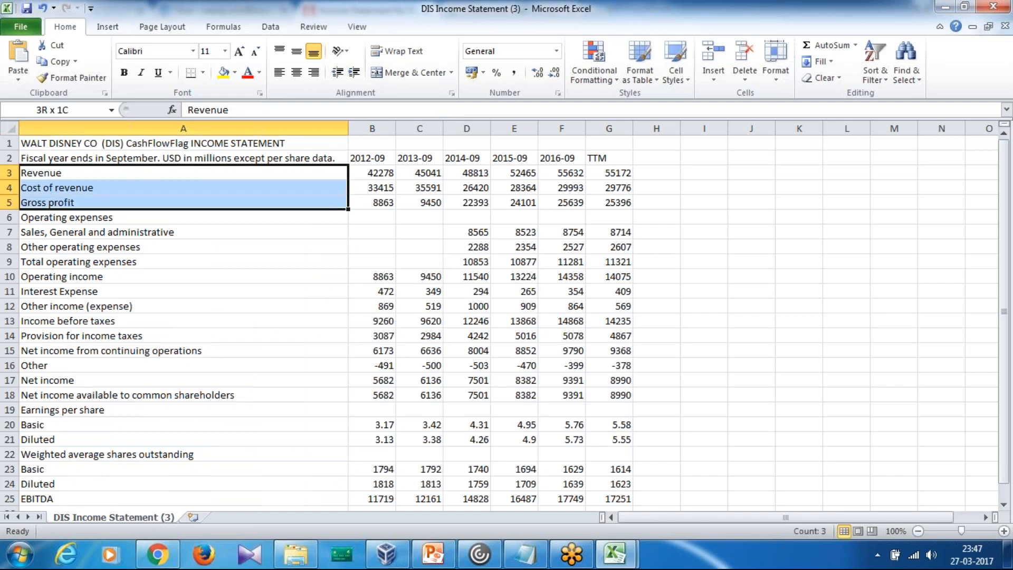
pyautogui.click(156, 159)
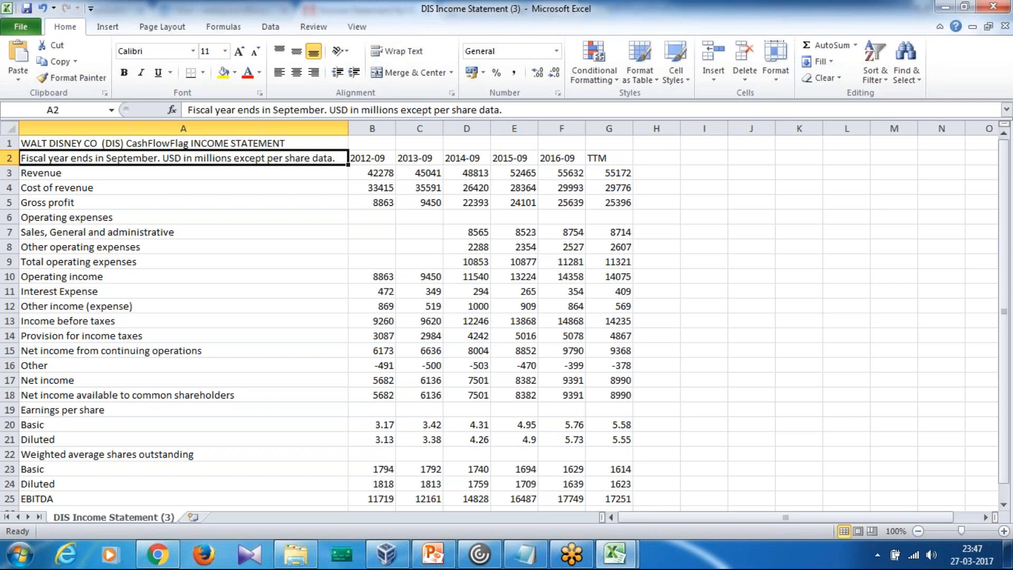
pyautogui.click(172, 167)
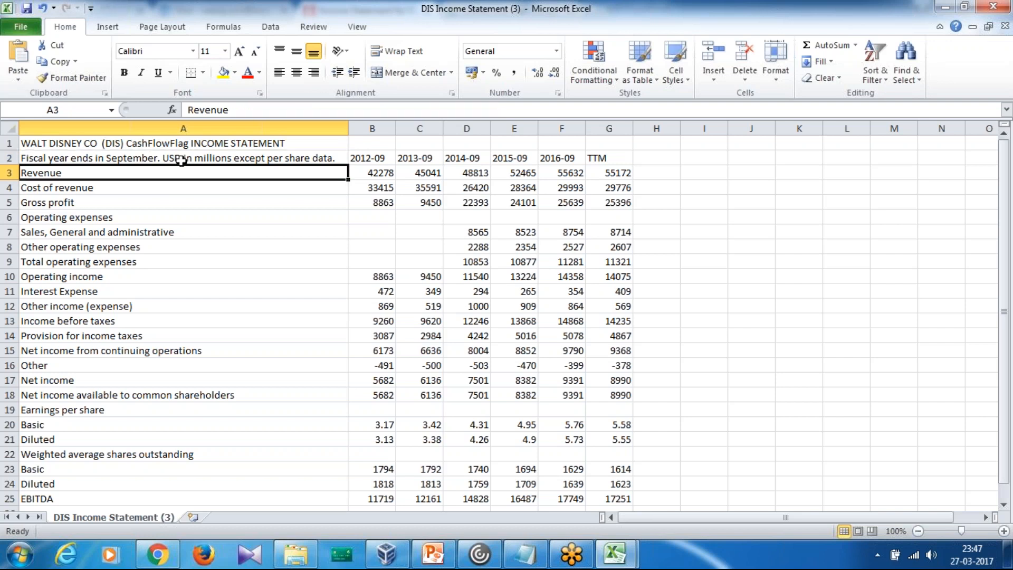
pyautogui.click(378, 155)
pyautogui.press('Right')
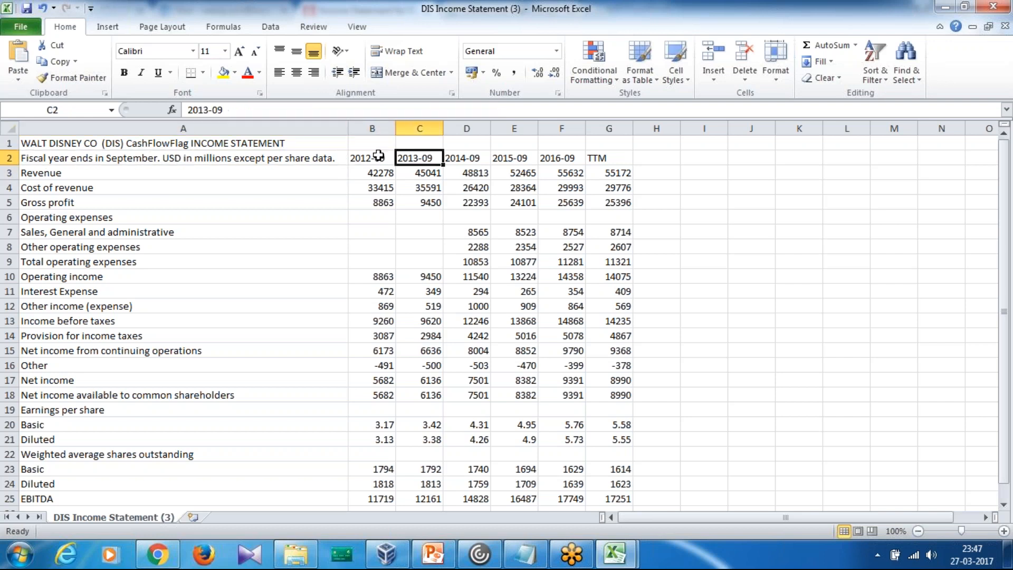
pyautogui.press('Right')
pyautogui.press('Right')
pyautogui.press('Left')
pyautogui.press('Left')
pyautogui.press('Left')
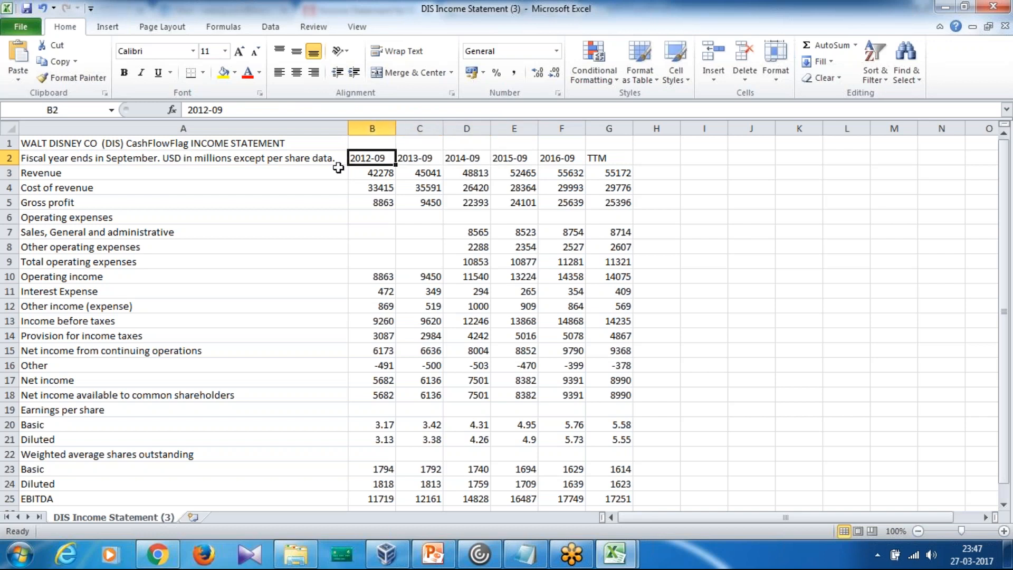
# Copy the line-item labels A3:A25 and paste them transposed into a new sheet, starting at cell B1.
pyautogui.click(205, 175)
pyautogui.hotkey('ctrl', 'shift', 'Down')
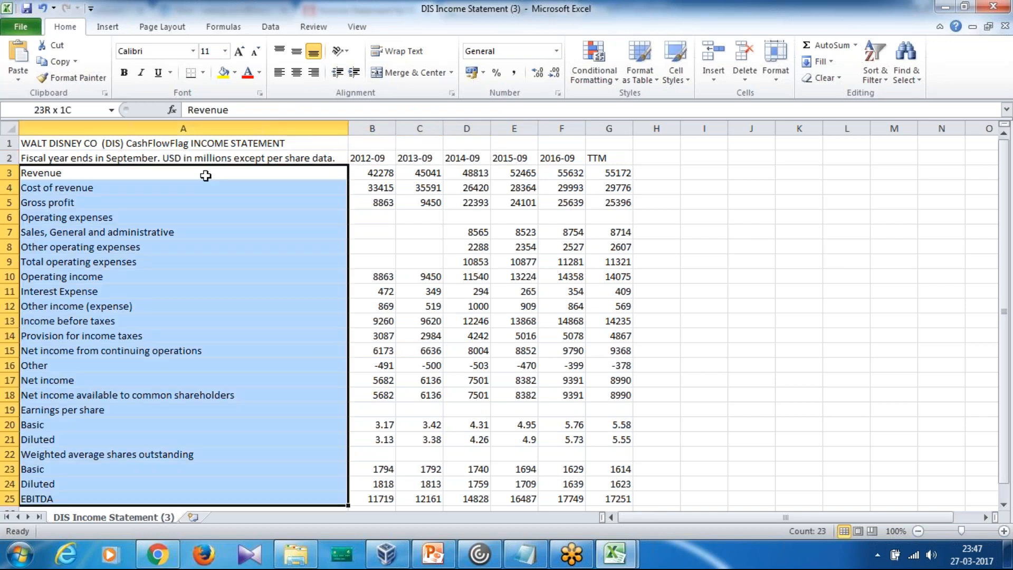
pyautogui.hotkey('ctrl', 'c')
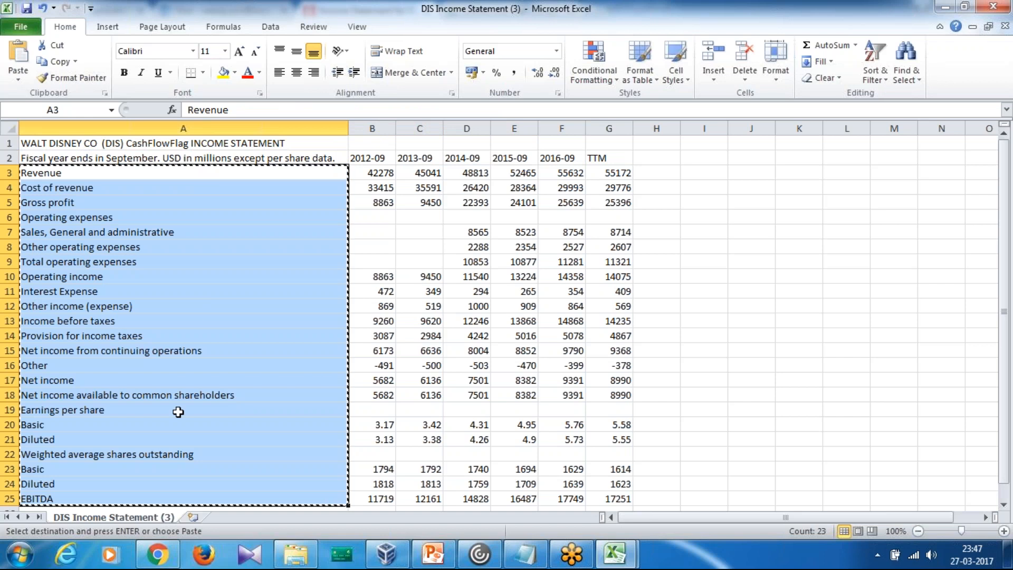
pyautogui.click(195, 518)
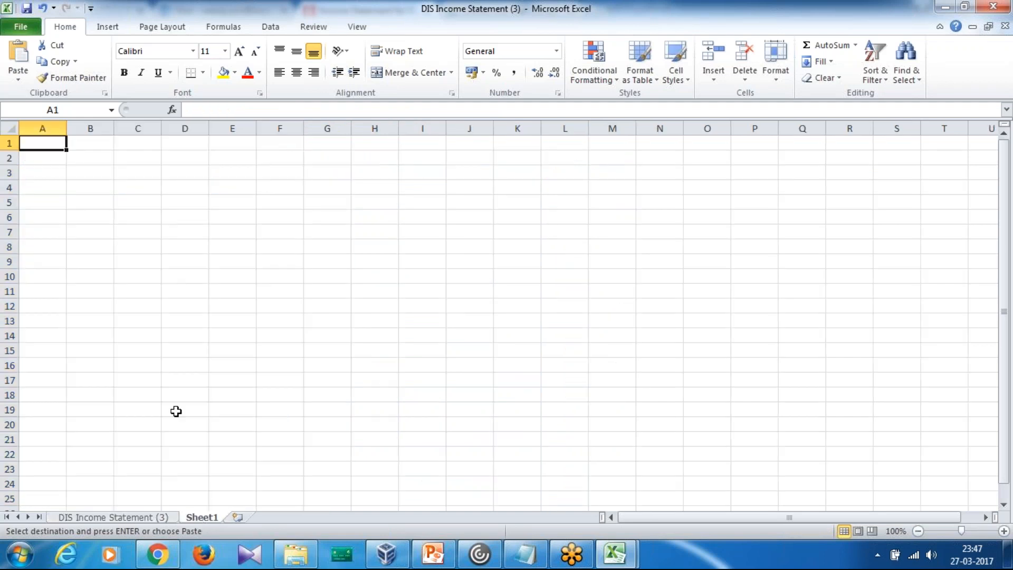
pyautogui.click(91, 143)
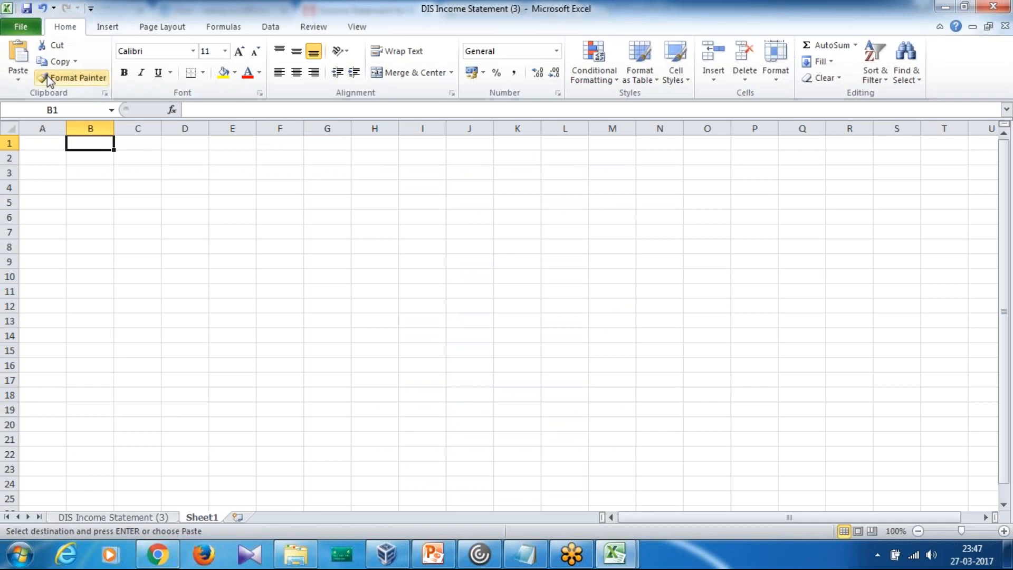
pyautogui.click(23, 78)
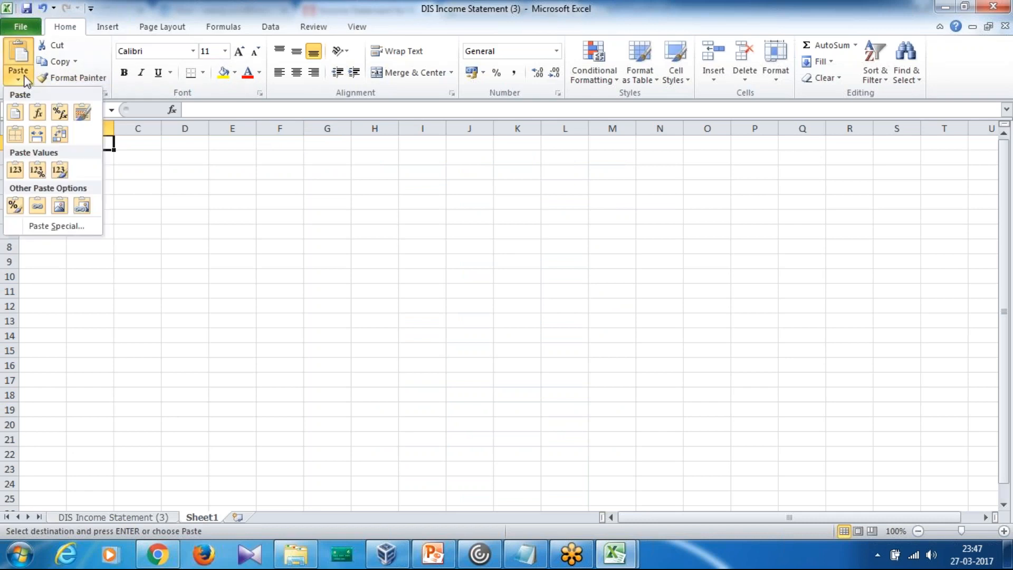
pyautogui.click(56, 225)
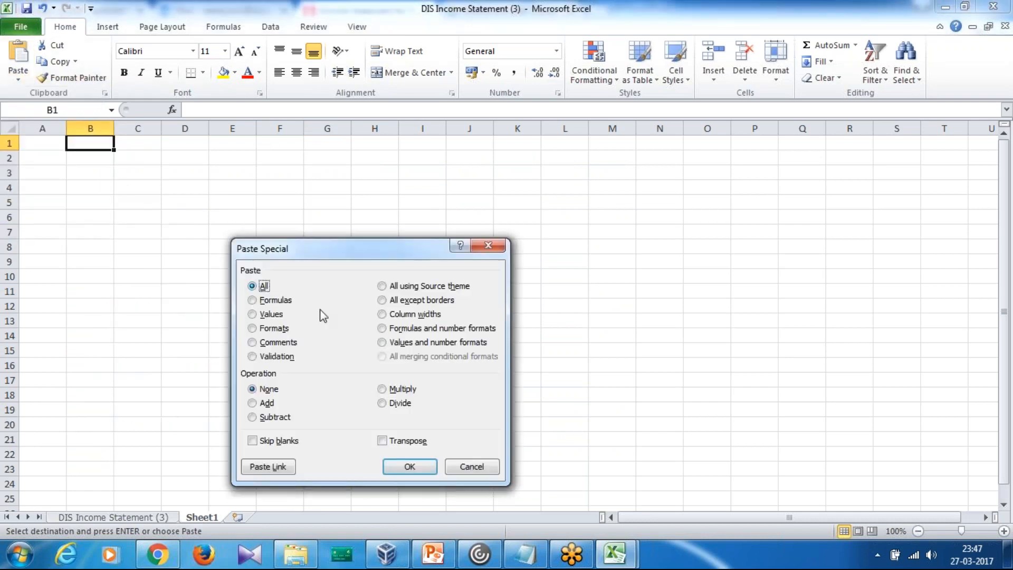
pyautogui.click(382, 440)
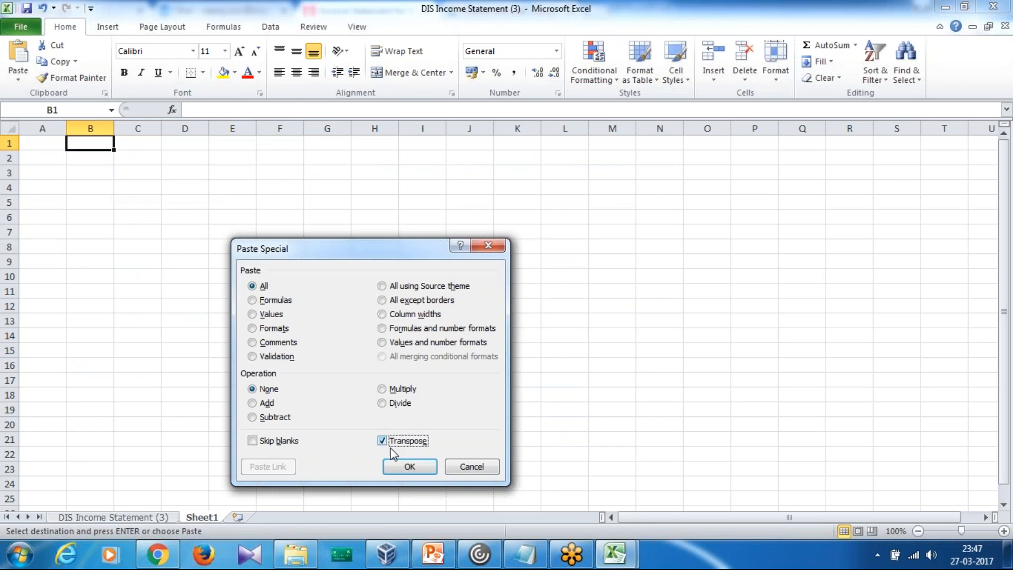
pyautogui.click(404, 466)
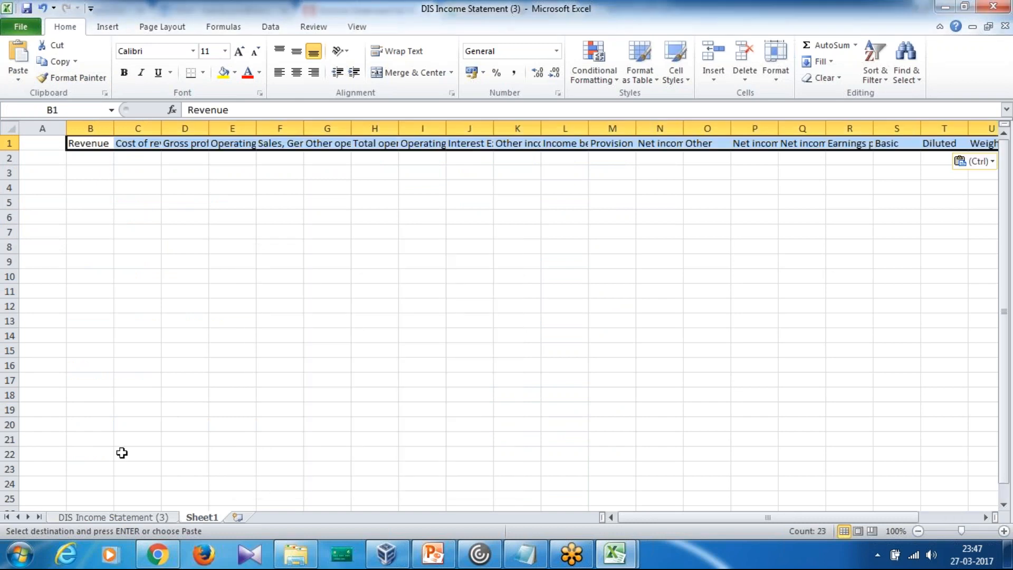
# Copy the year headers 2012-09 to 2016-09 from the income statement and paste them transposed into Sheet1, starting at cell A2.
pyautogui.click(112, 518)
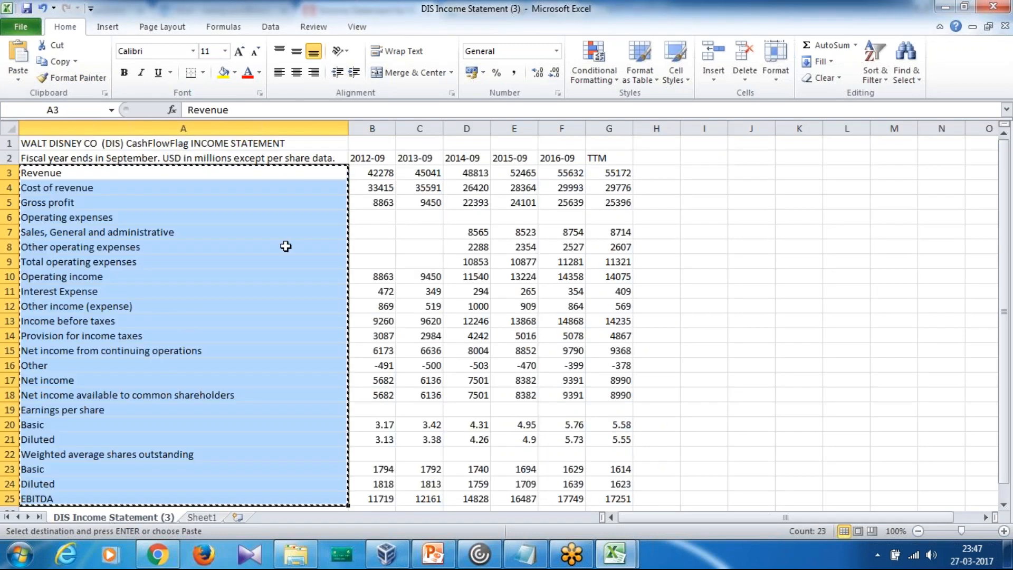
pyautogui.click(380, 157)
pyautogui.hotkey('shift', 'Right')
pyautogui.hotkey('shift', 'Right')
pyautogui.hotkey('shift', 'Right')
pyautogui.hotkey('shift', 'Right')
pyautogui.hotkey('ctrl', 'c')
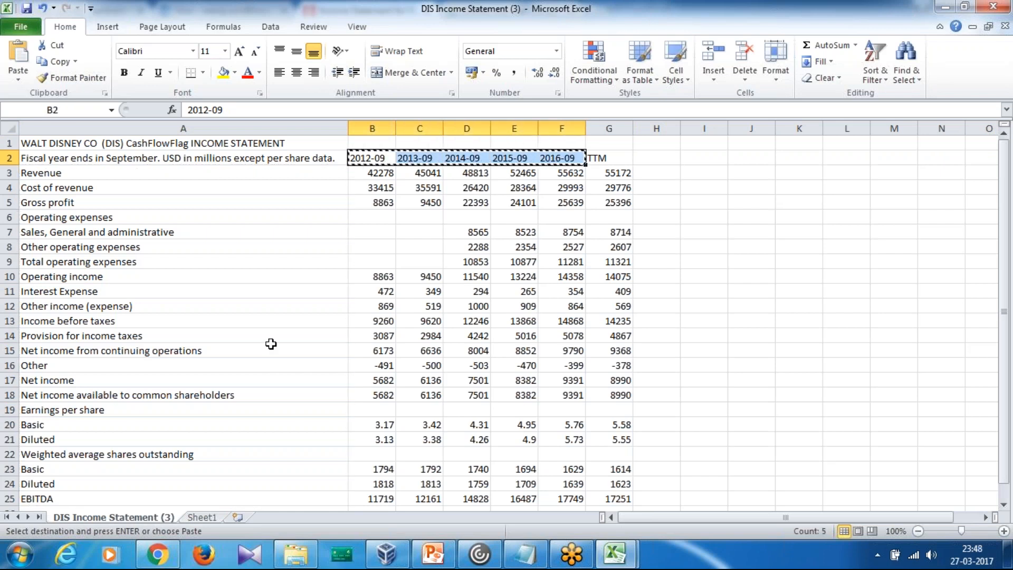
pyautogui.click(205, 517)
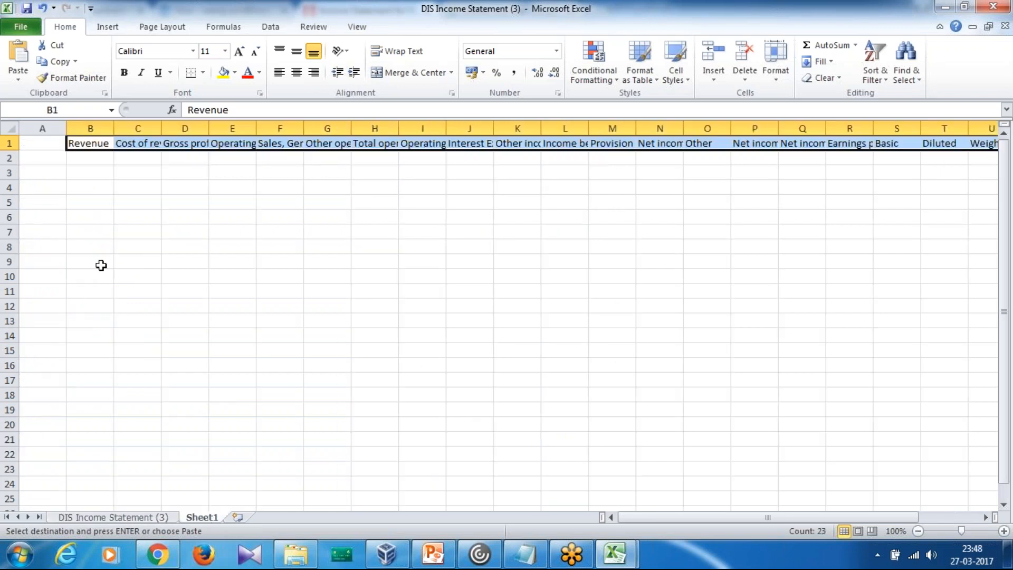
pyautogui.click(48, 162)
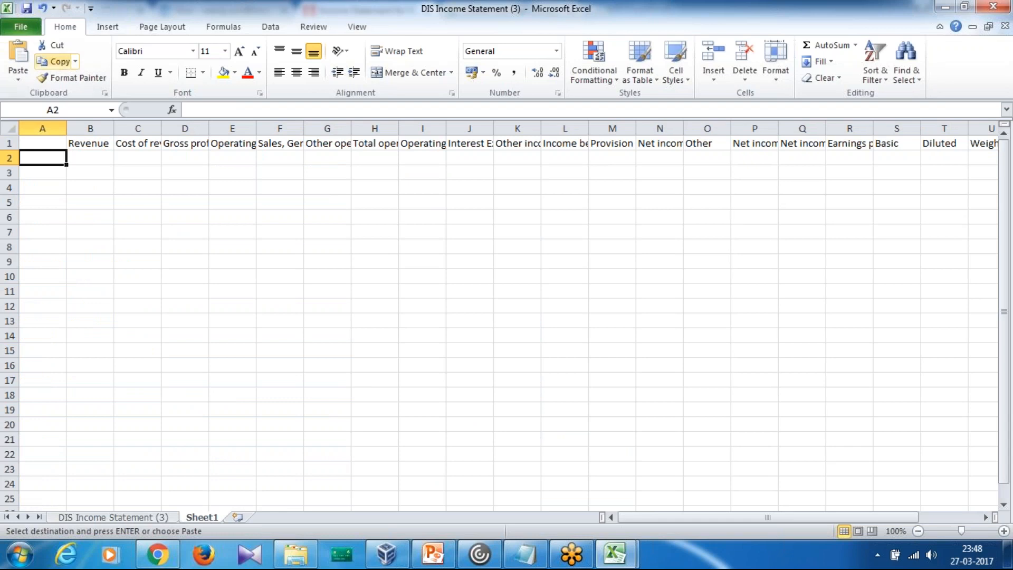
pyautogui.click(19, 78)
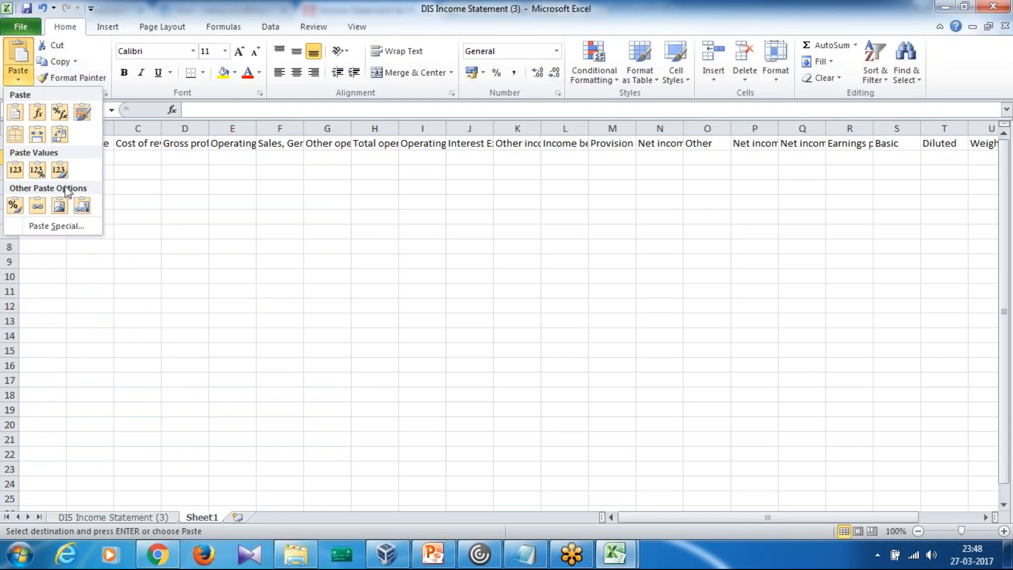
pyautogui.click(68, 227)
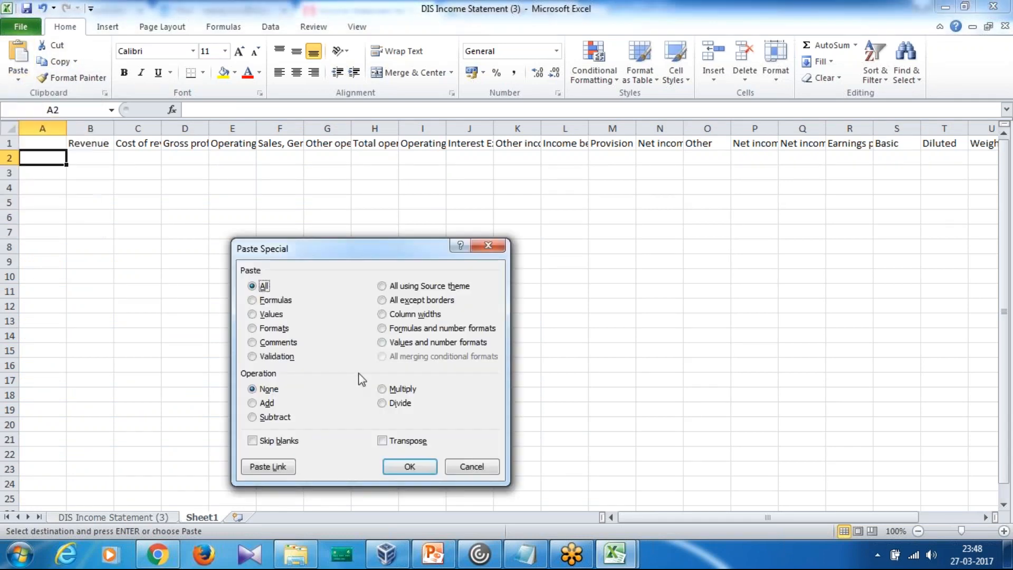
pyautogui.click(382, 442)
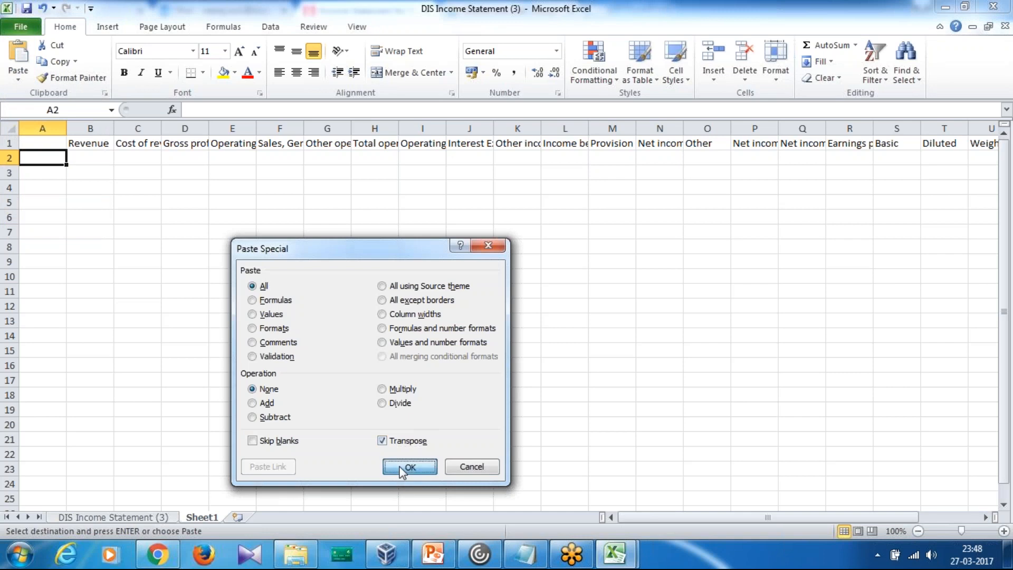
pyautogui.click(403, 466)
# Switch to the DIS Income Statement (1) workbook, copy the yearly figures in B3:F25 and view the transposed table on Sheet1.
pyautogui.hotkey('alt', 'Tab')
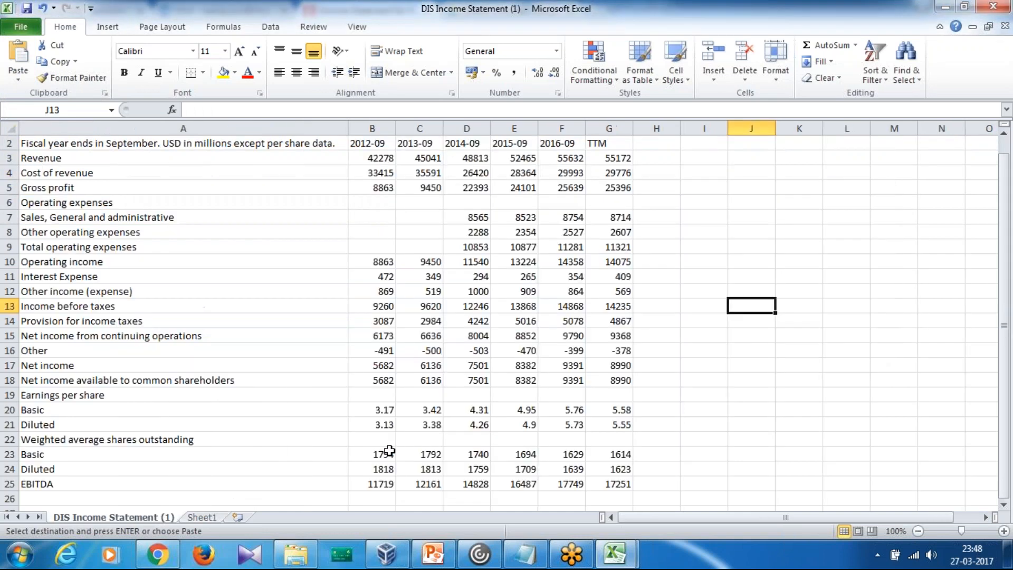
pyautogui.moveTo(381, 158); pyautogui.dragTo(562, 484)
pyautogui.hotkey('ctrl', 'c')
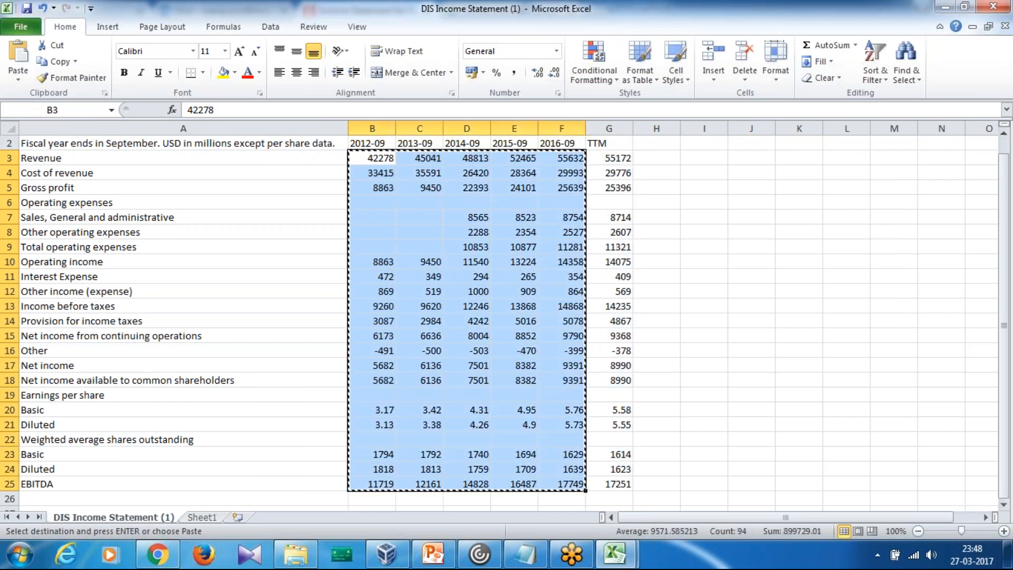
pyautogui.click(203, 518)
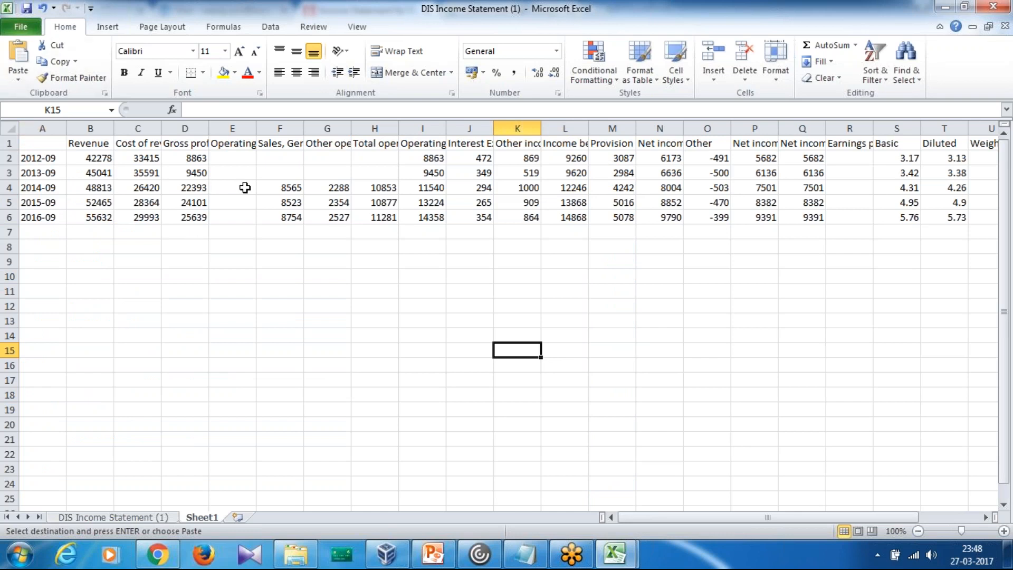
# Close the DIS Income Statement (1) workbook without saving it and discard the clipboard contents.
pyautogui.hotkey('alt', 'f')
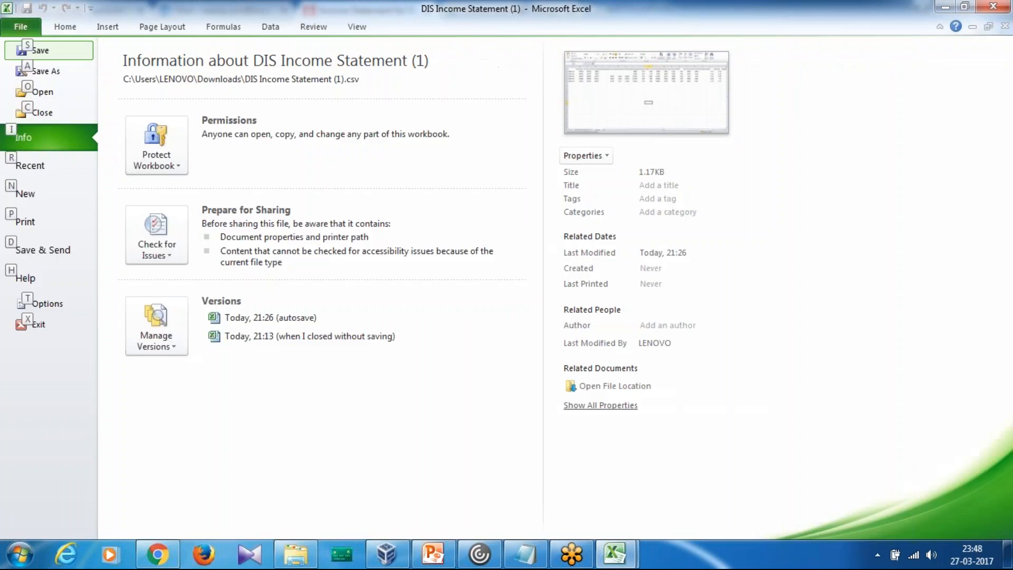
pyautogui.press('c')
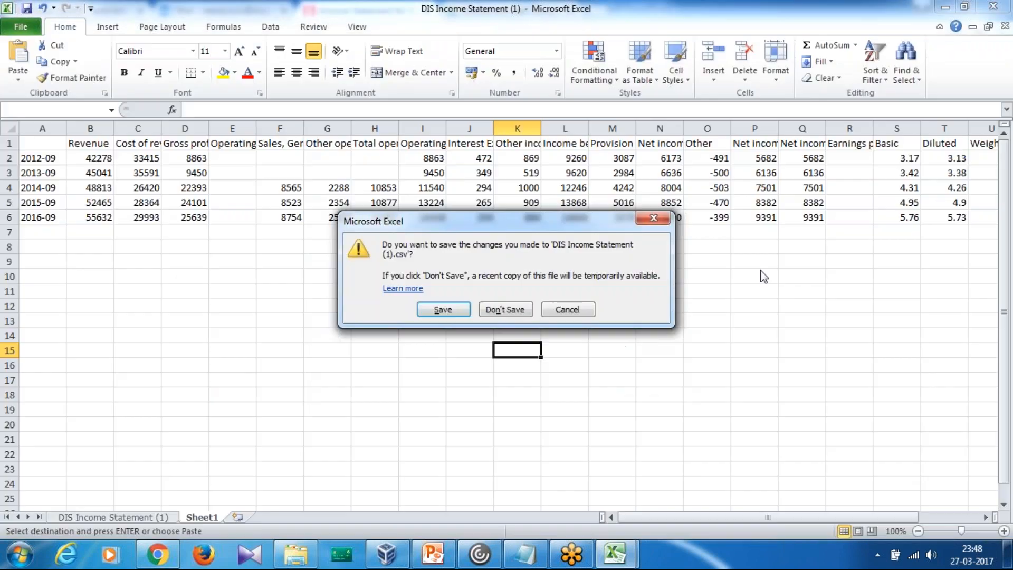
pyautogui.click(518, 309)
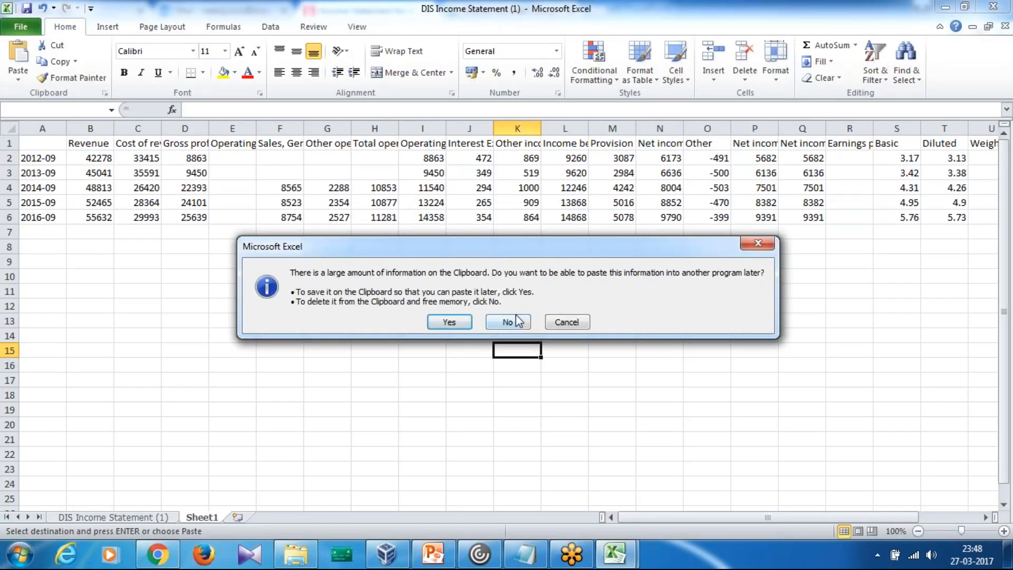
pyautogui.click(508, 322)
pyautogui.hotkey('alt', 'f')
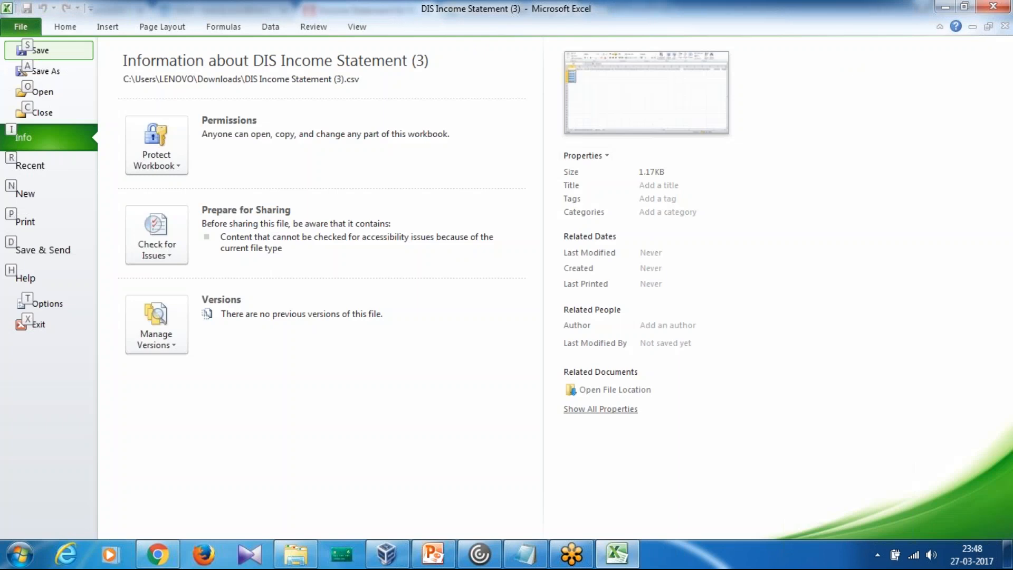
pyautogui.press('p')
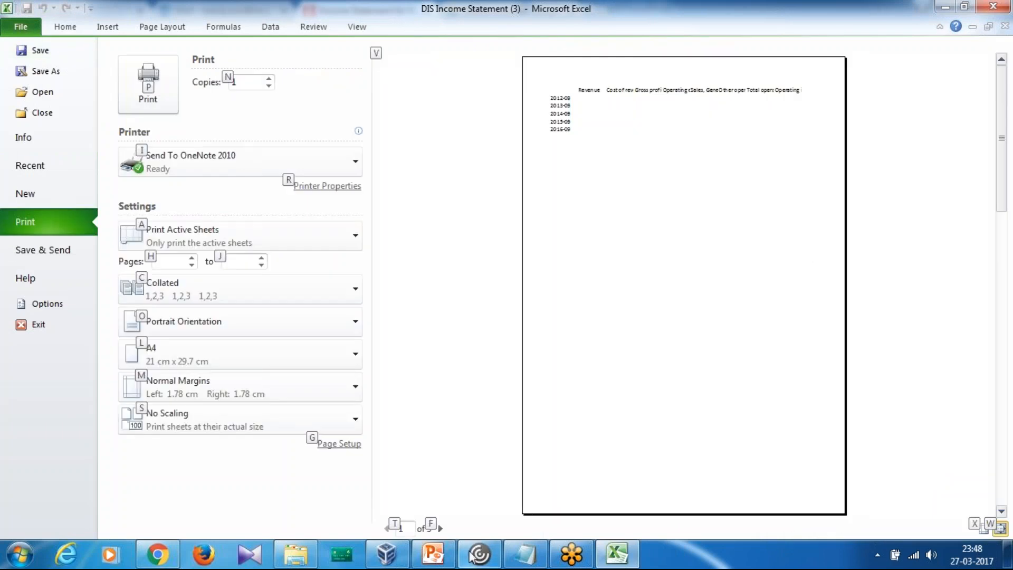
# Switch to Tableau and close the open Book4 workbook without saving its changes.
pyautogui.click(386, 555)
pyautogui.hotkey('alt', 'f')
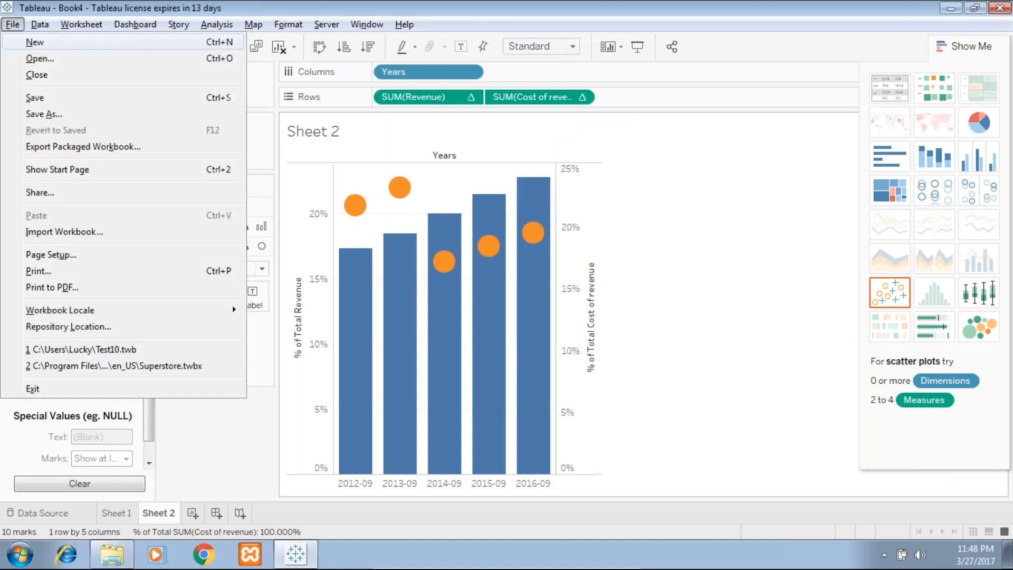
pyautogui.press('x')
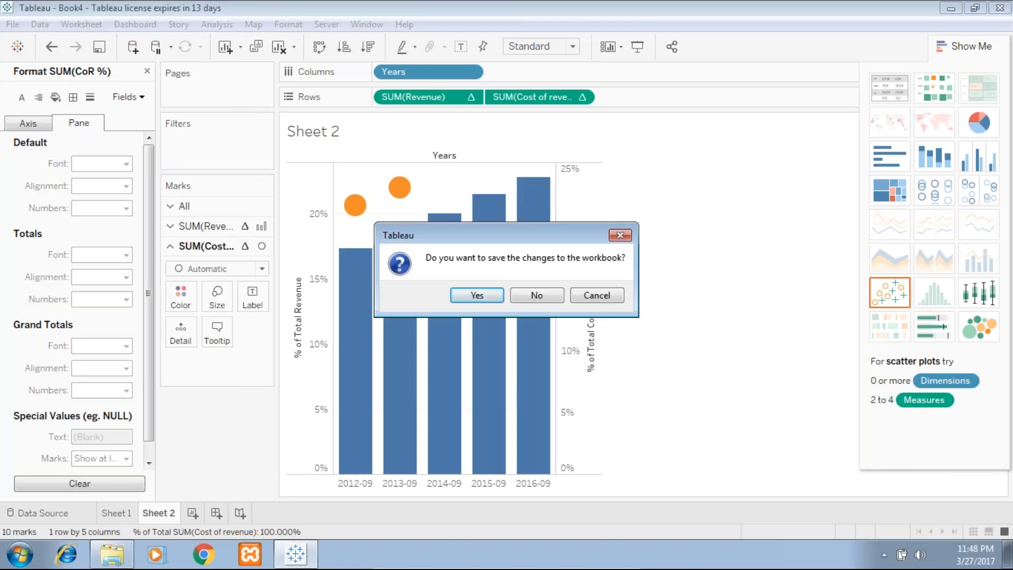
pyautogui.click(523, 299)
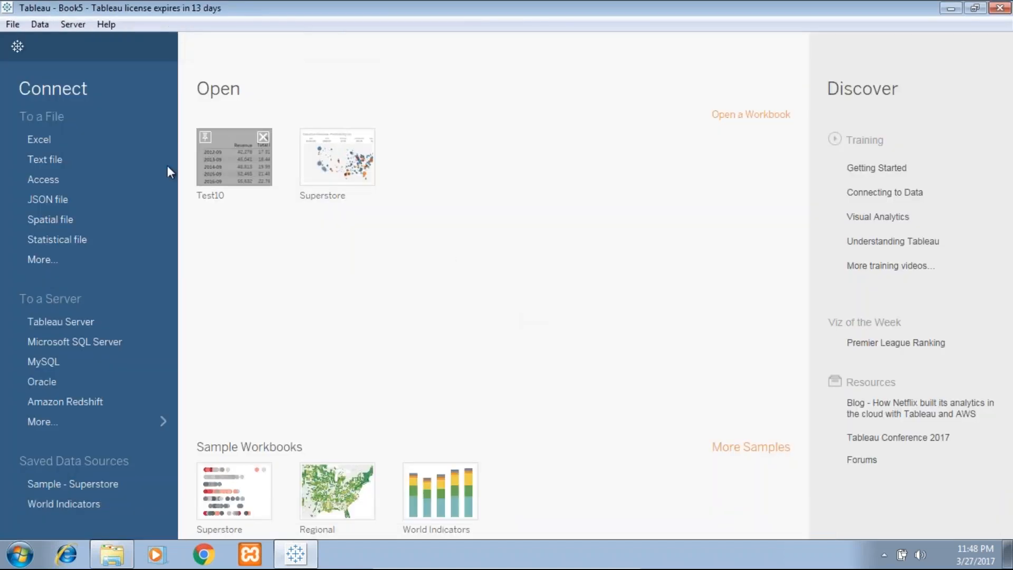
# Connect to the Excel workbook Walt Disney Co DIS1 in the Data folder as the data source.
pyautogui.click(68, 140)
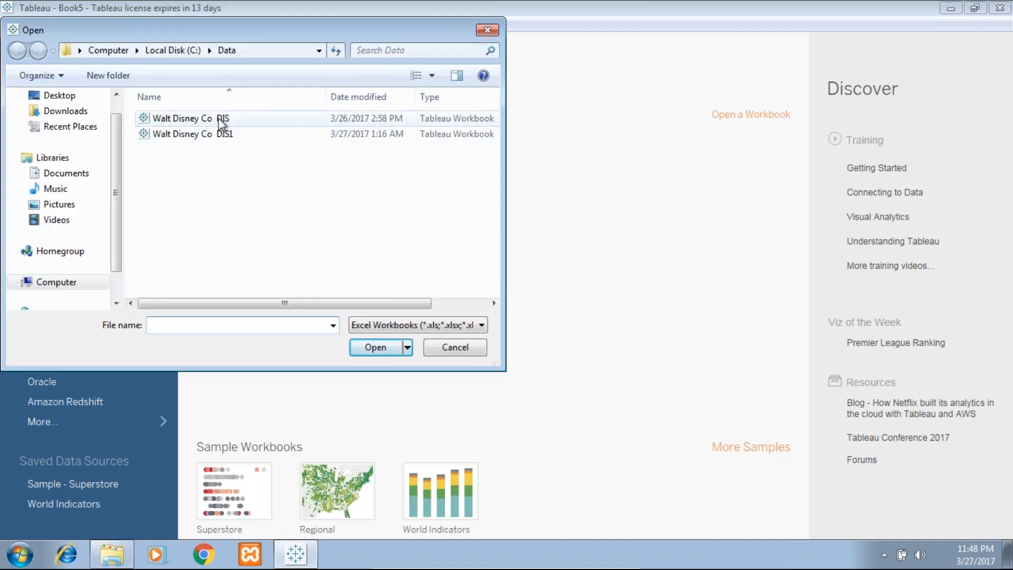
pyautogui.doubleClick(221, 132)
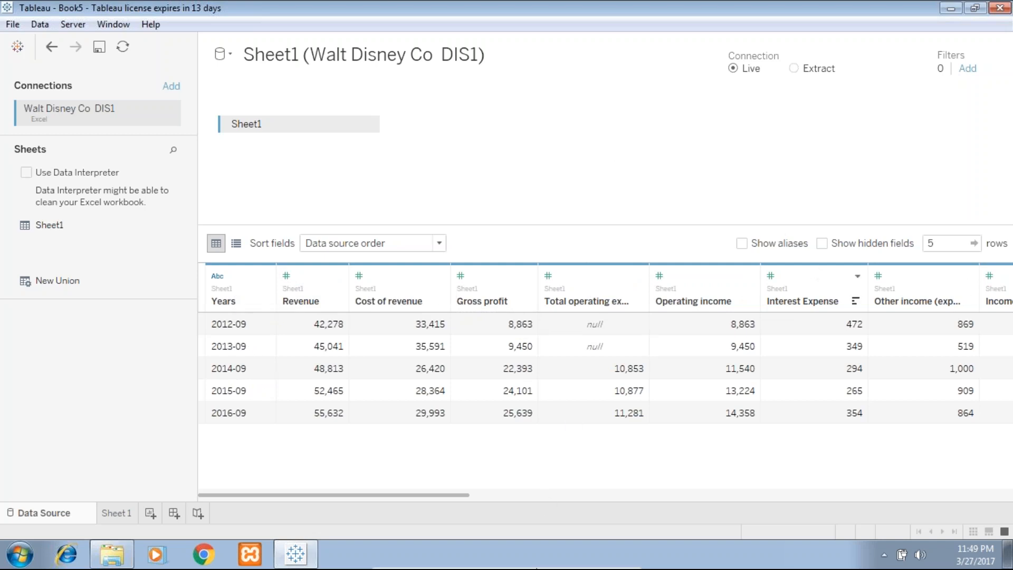
# Switch to the Morningstar income statement in Chrome, collapse and expand its Operating expenses group, and return to Tableau.
pyautogui.click(596, 563)
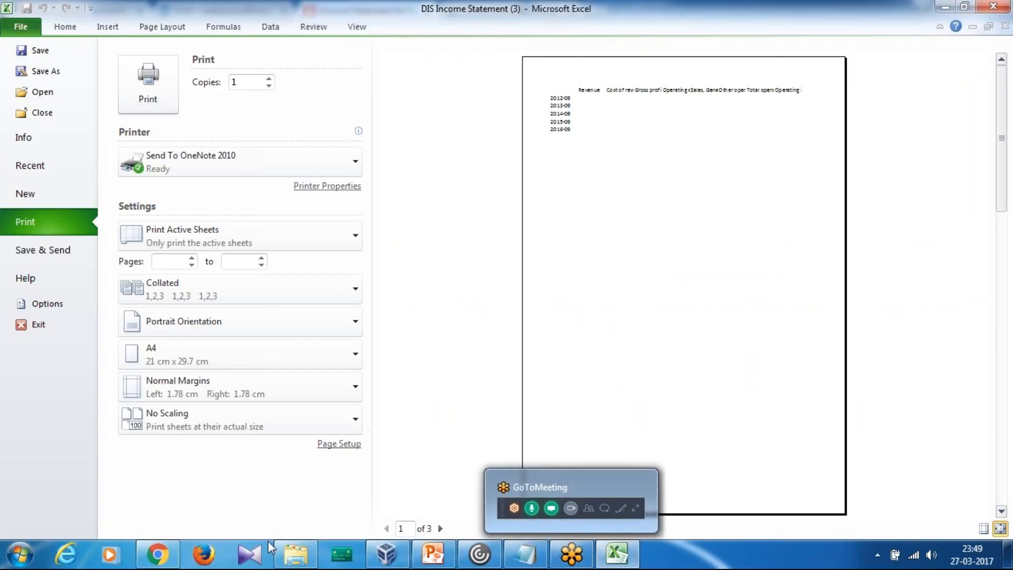
pyautogui.click(166, 552)
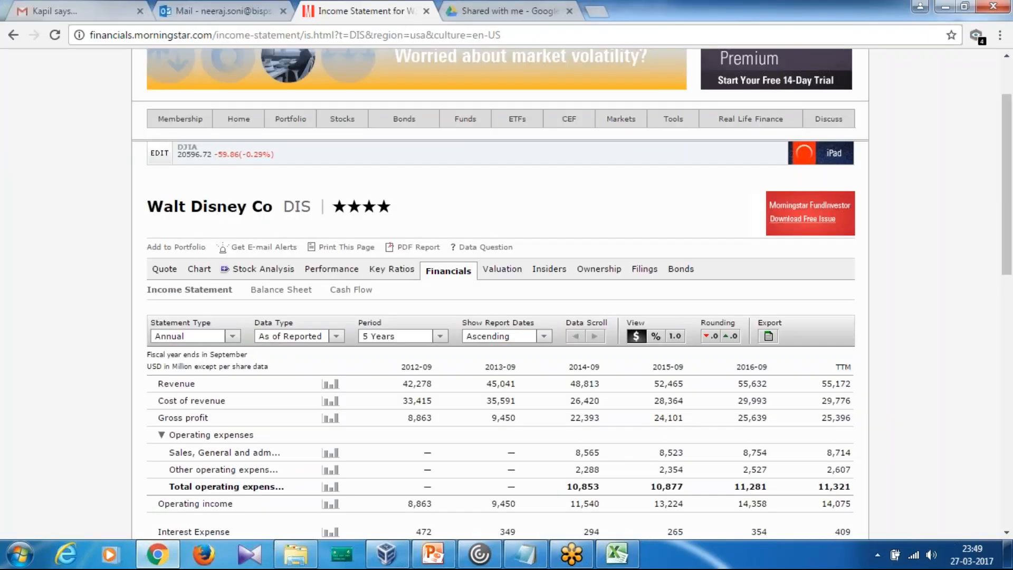
pyautogui.click(162, 436)
pyautogui.click(163, 435)
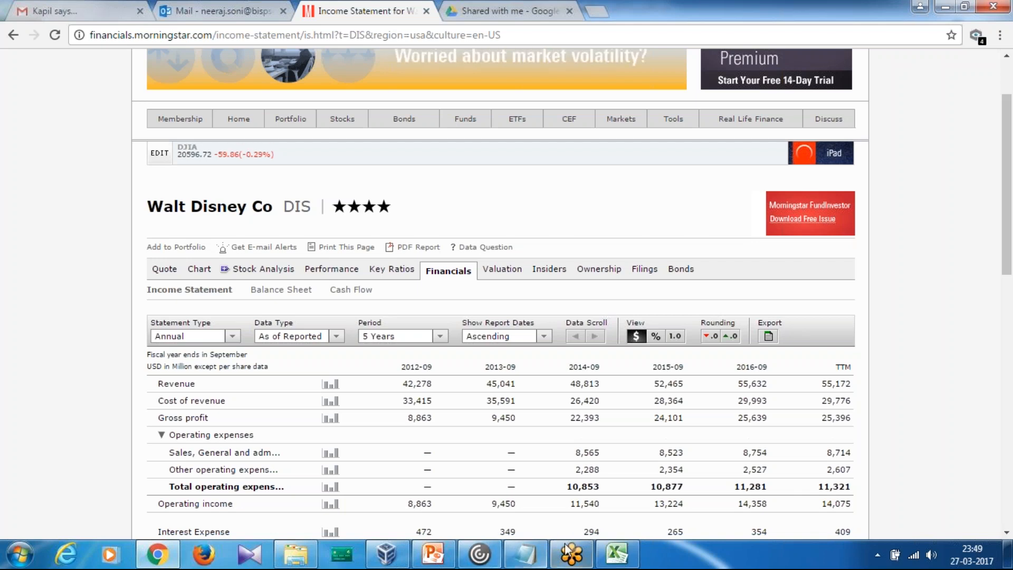
pyautogui.moveTo(585, 551)
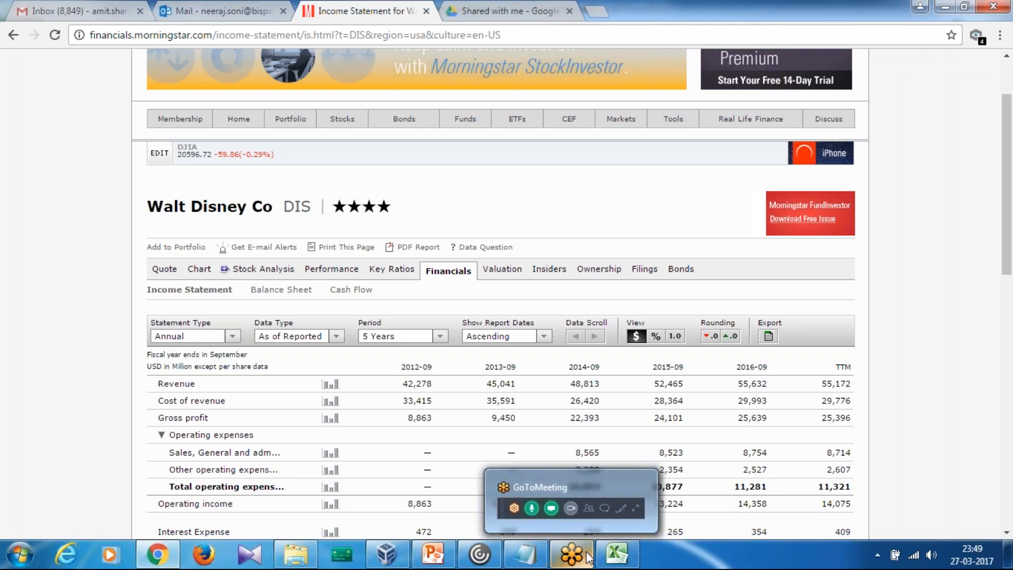
pyautogui.click(574, 556)
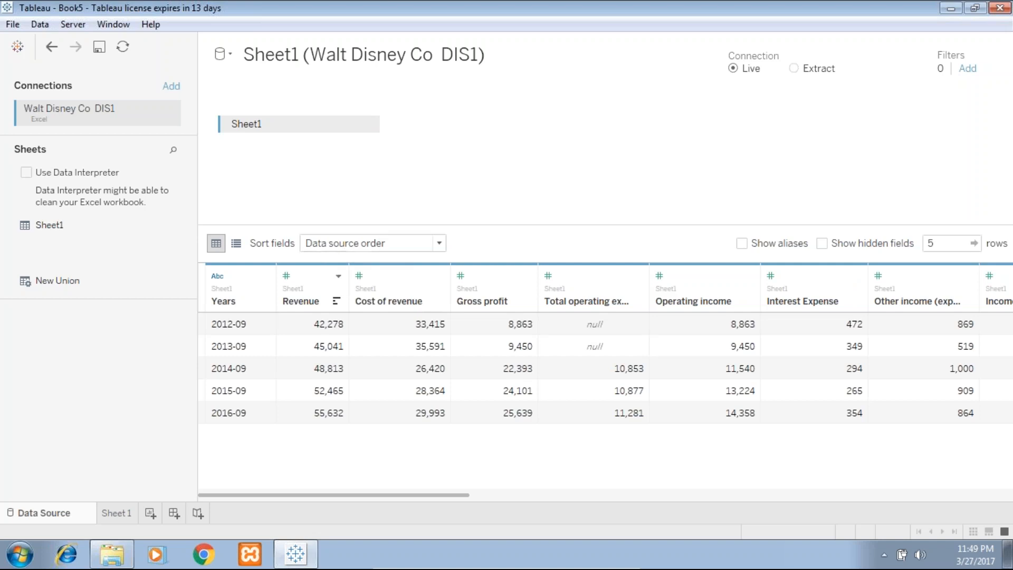
# Open worksheet Sheet 1, compare it with the Morningstar statement, and place the Years dimension on Columns.
pyautogui.click(118, 515)
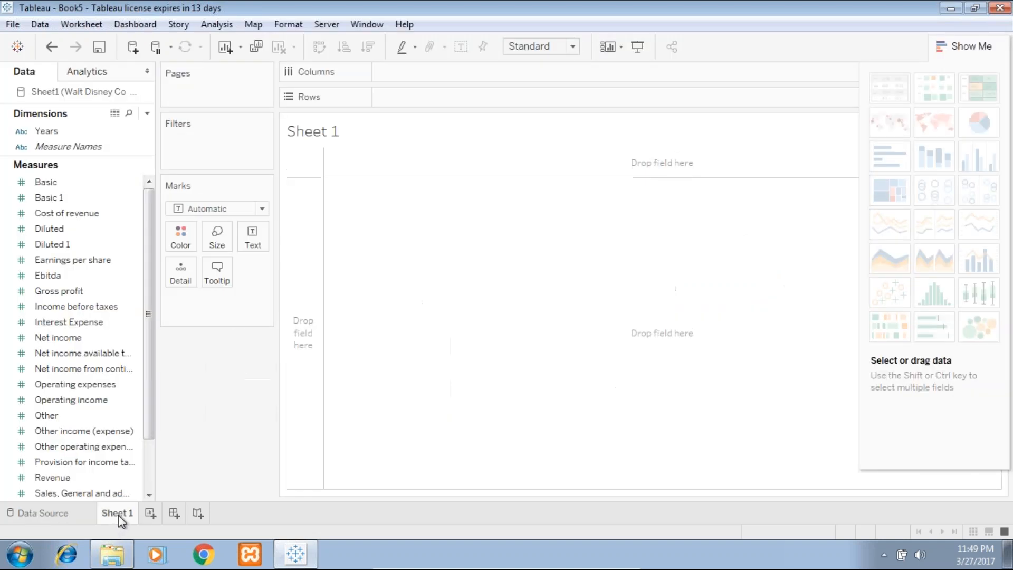
pyautogui.moveTo(390, 569)
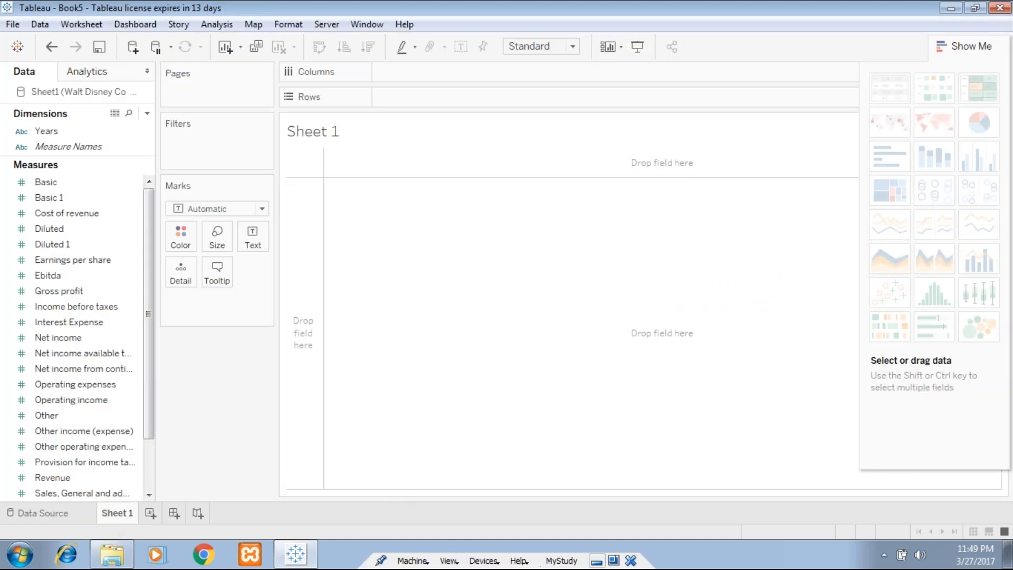
pyautogui.click(597, 561)
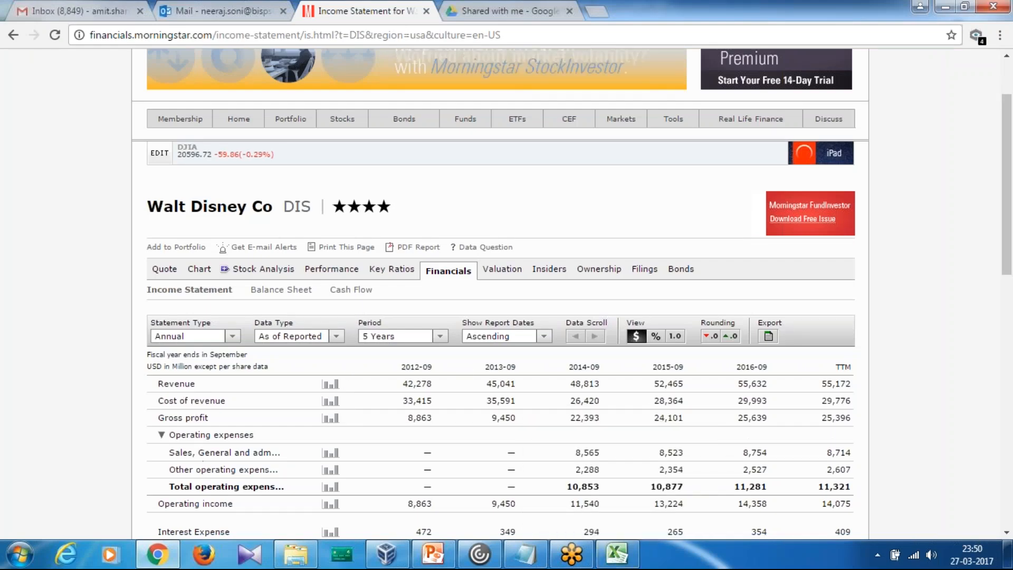
pyautogui.click(387, 554)
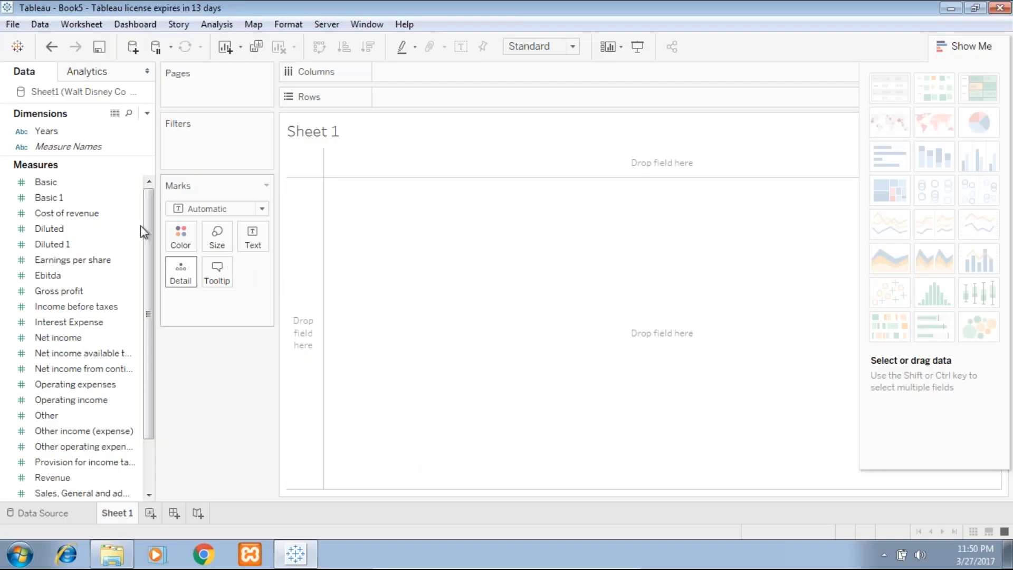
pyautogui.click(89, 228)
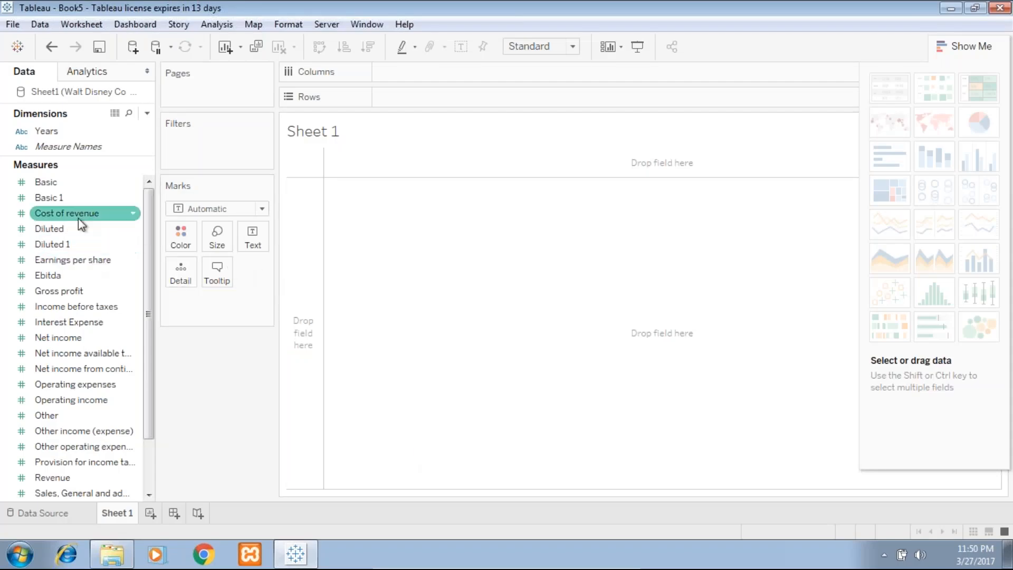
pyautogui.click(89, 130)
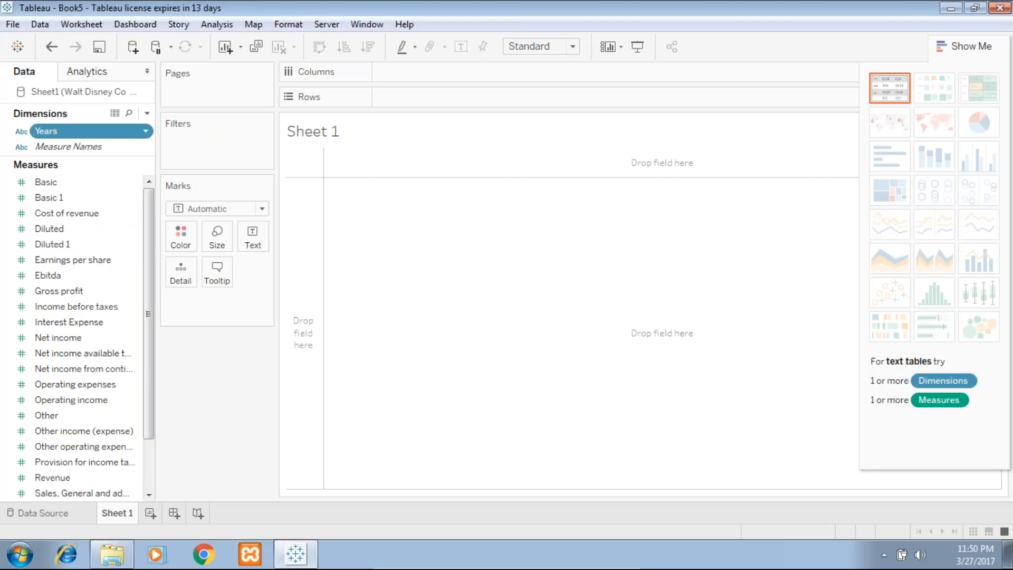
pyautogui.moveTo(89, 131); pyautogui.dragTo(401, 72)
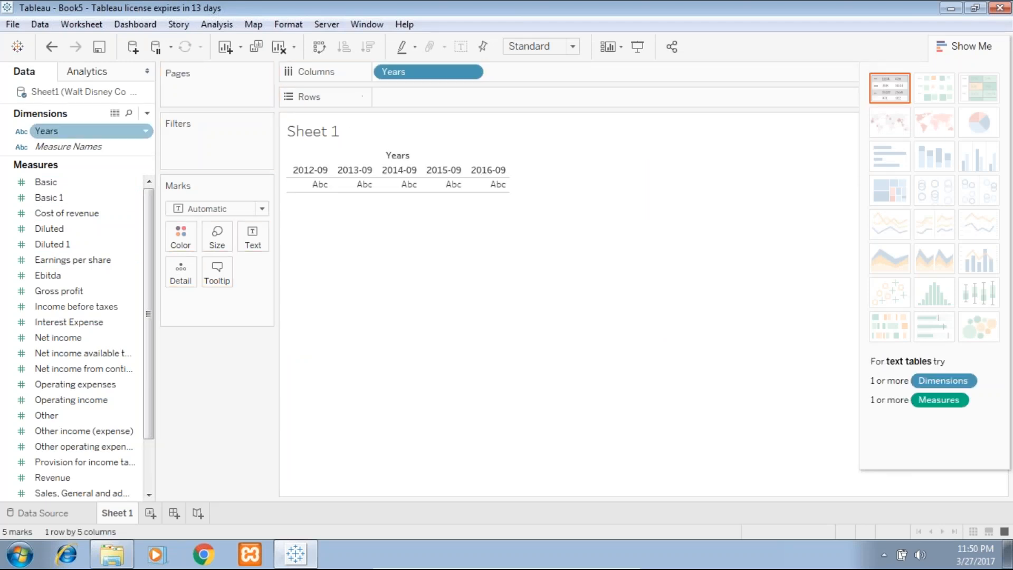
# Add all measures from Basic through Weighted average shares to the table as values and review all its rows.
pyautogui.click(76, 186)
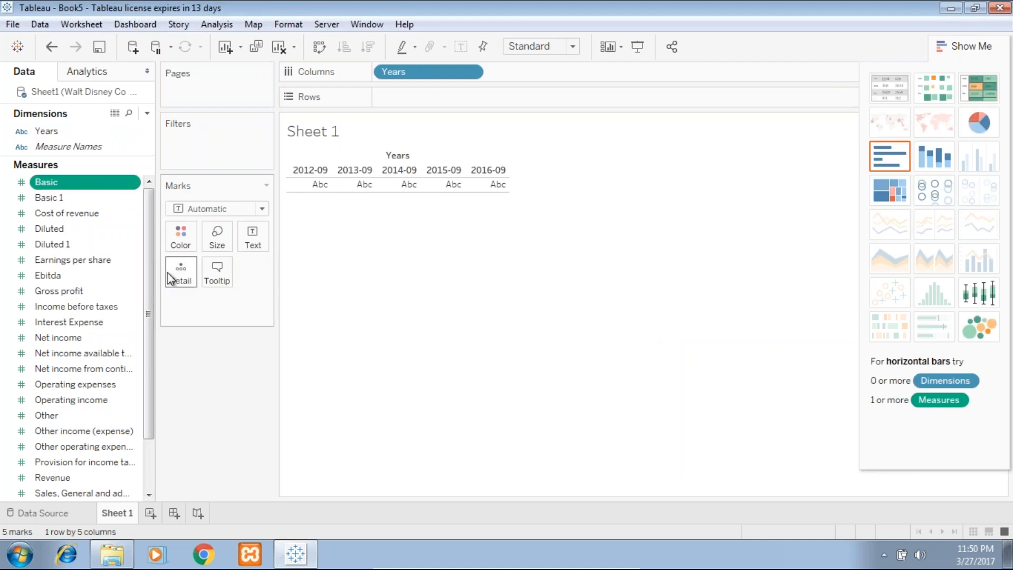
pyautogui.scroll(-2, 150, 464)
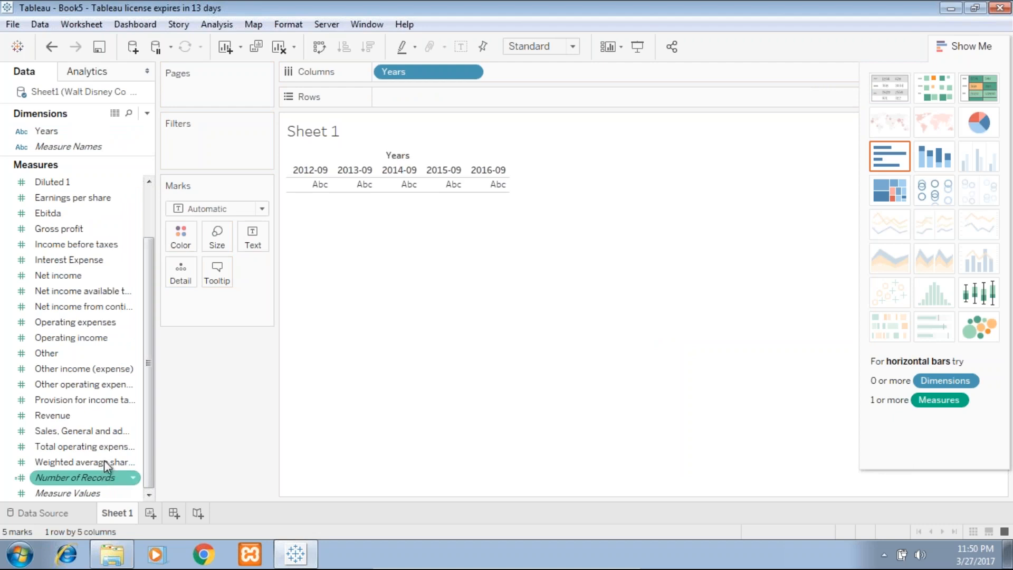
pyautogui.keyDown('shift'); pyautogui.click(105, 462); pyautogui.keyUp('shift')
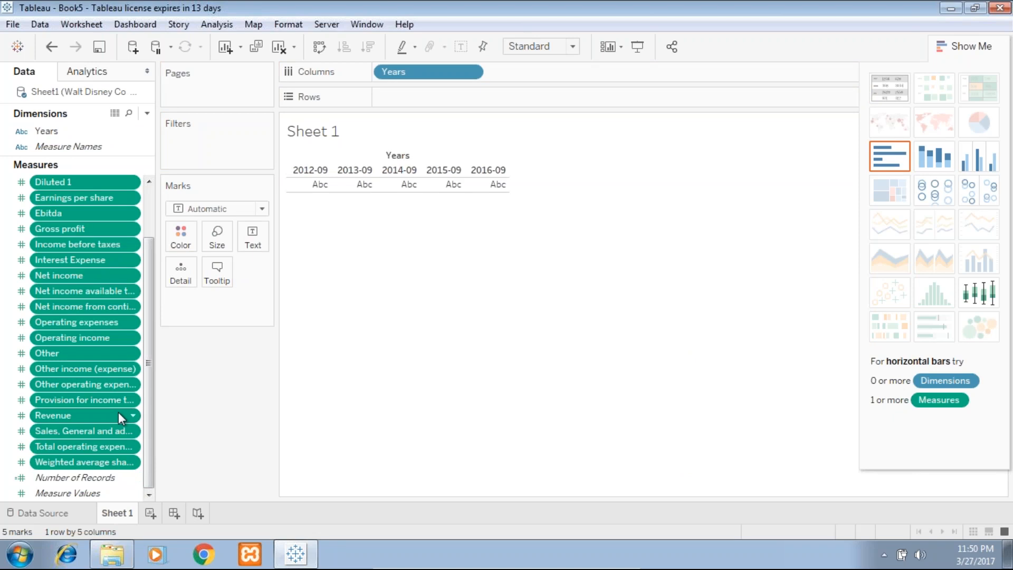
pyautogui.moveTo(126, 407); pyautogui.dragTo(401, 191)
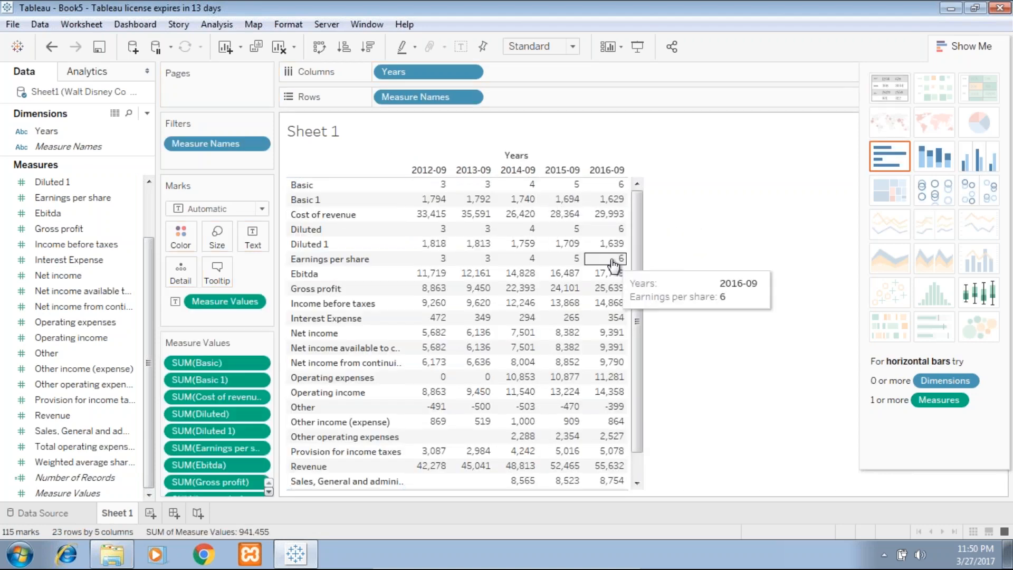
pyautogui.click(637, 463)
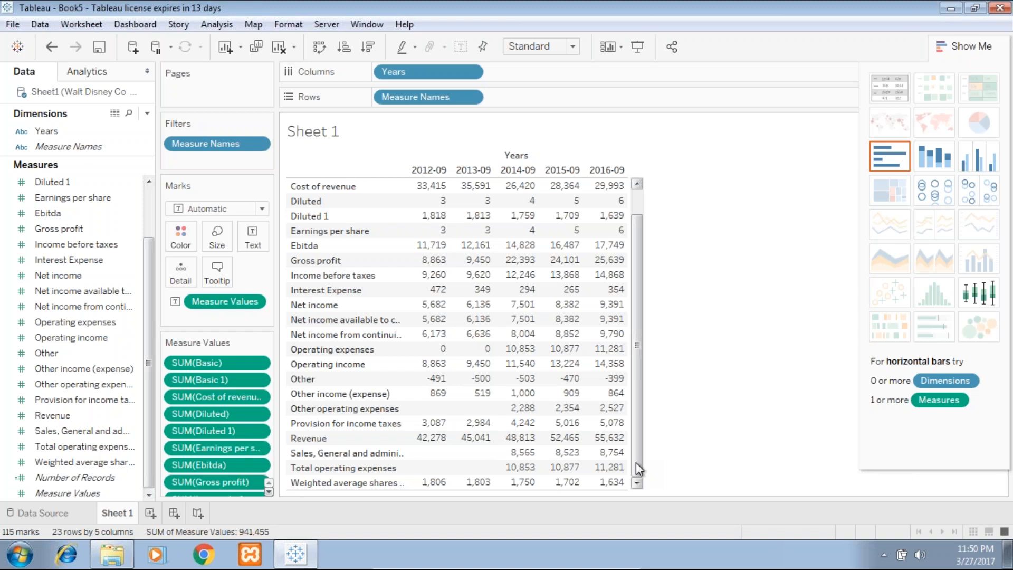
pyautogui.click(632, 193)
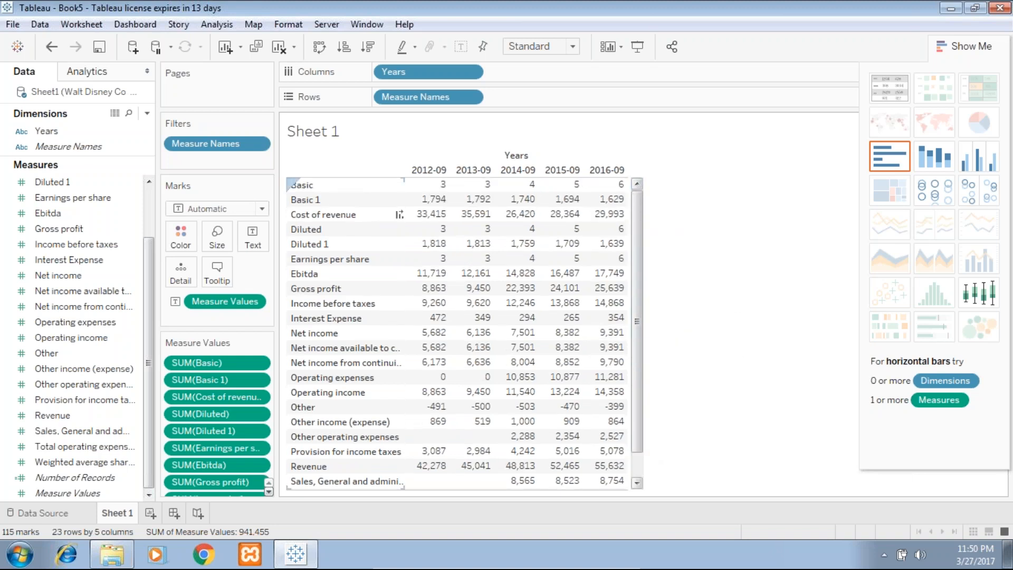
# Add a second worksheet and check the Morningstar income statement in percentage view, restoring its dollar view before returning to Tableau.
pyautogui.click(151, 514)
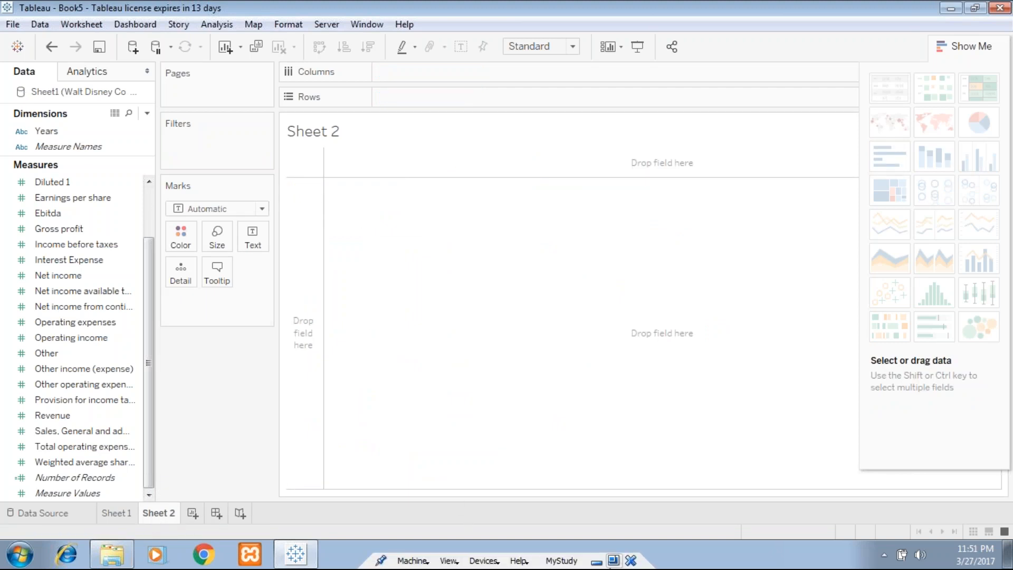
pyautogui.click(597, 561)
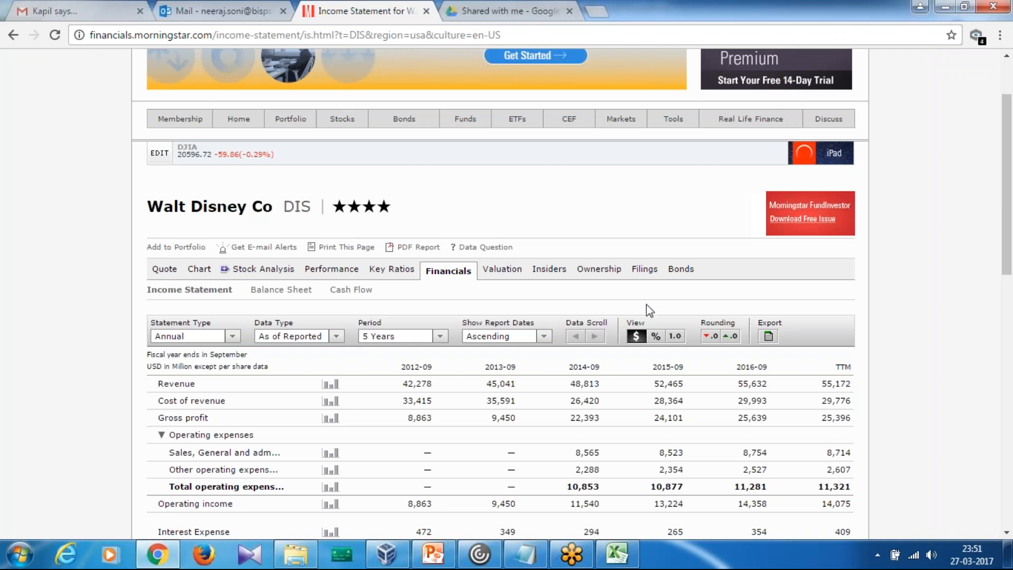
pyautogui.click(654, 336)
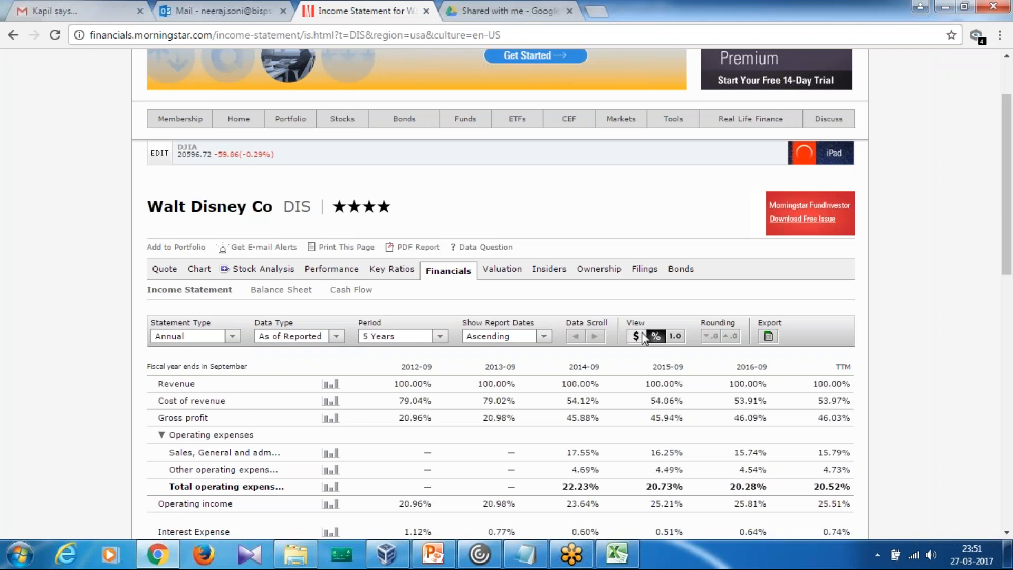
pyautogui.click(639, 335)
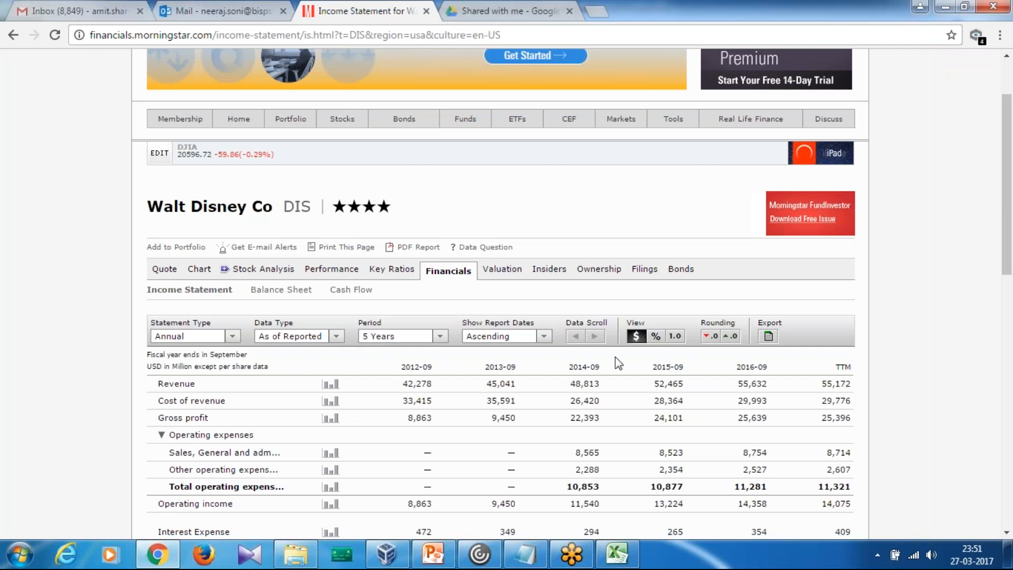
pyautogui.click(388, 553)
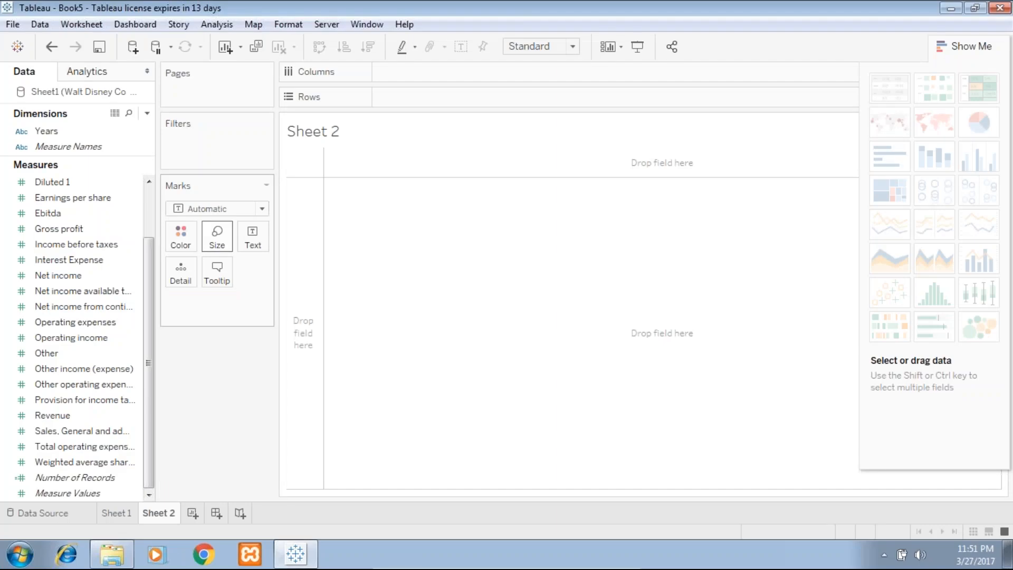
# Place Years on Columns in Sheet 2 and add Revenue as the table's values.
pyautogui.click(80, 131)
pyautogui.moveTo(80, 131); pyautogui.dragTo(454, 74)
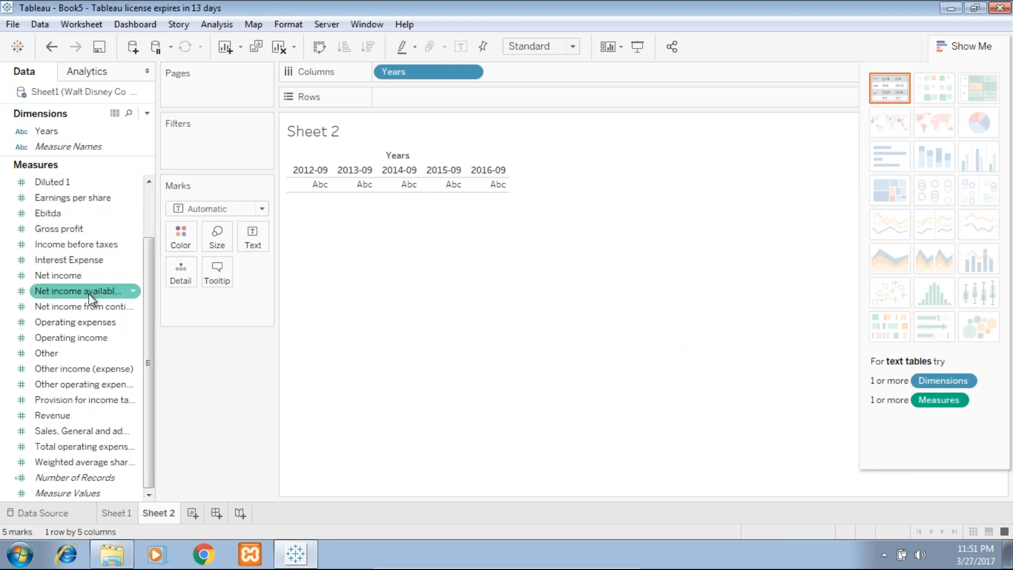
pyautogui.click(76, 416)
pyautogui.moveTo(76, 416); pyautogui.dragTo(394, 185)
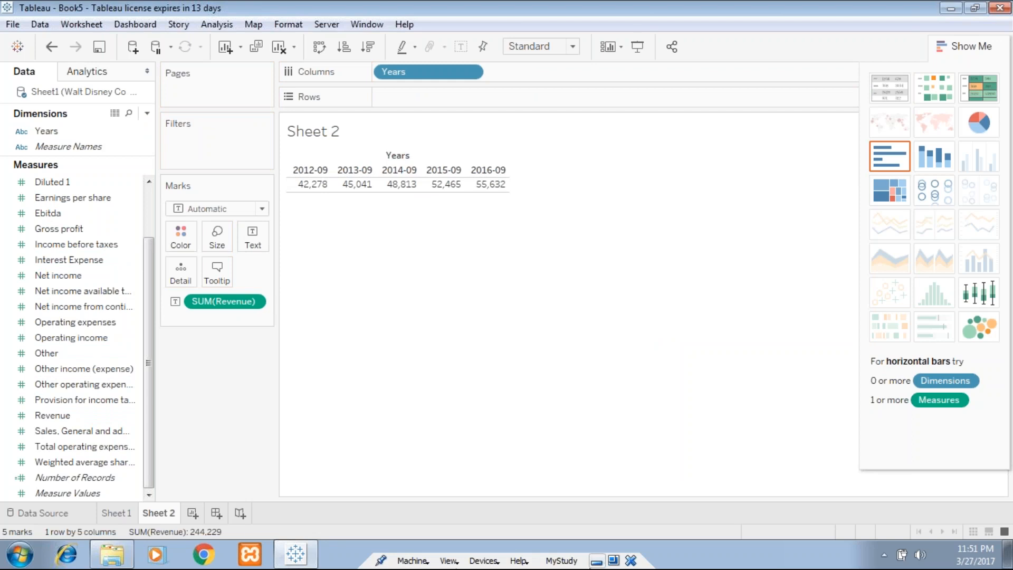
# Check the Morningstar income statement and add Cost of revenue beside Revenue in the Sheet 2 table.
pyautogui.click(597, 561)
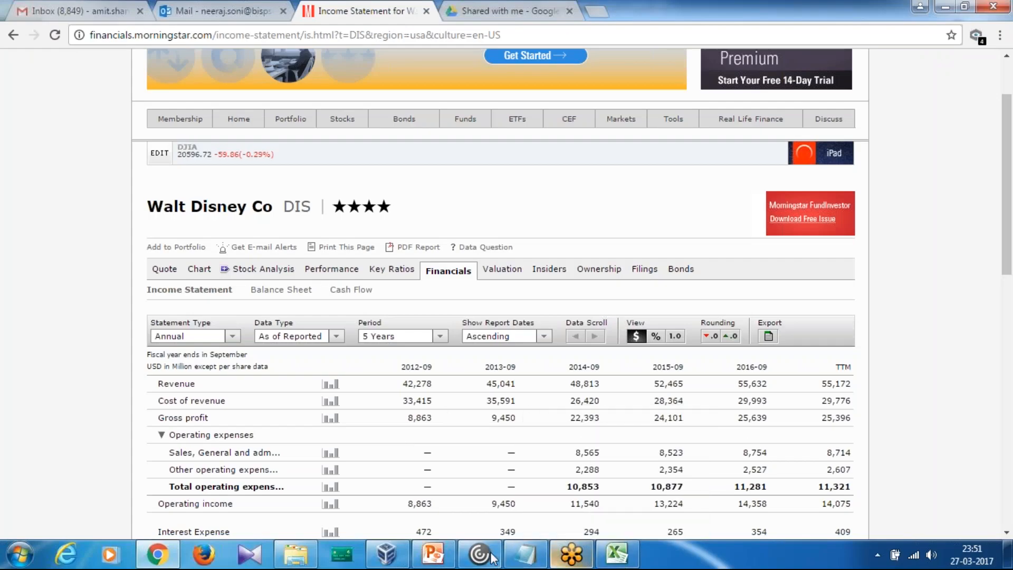
pyautogui.click(373, 559)
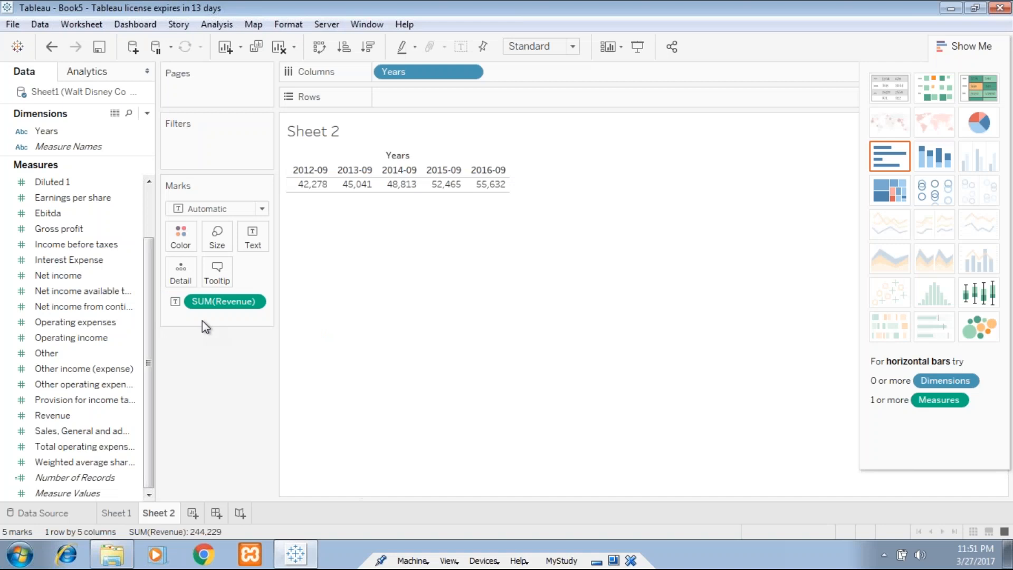
pyautogui.scroll(2, 148, 203)
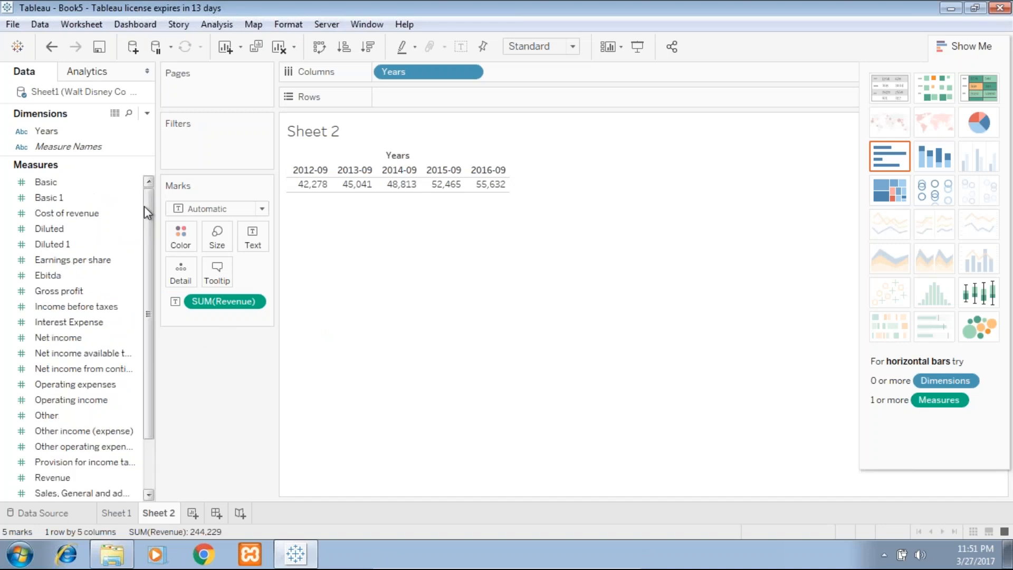
pyautogui.moveTo(100, 213); pyautogui.dragTo(321, 190)
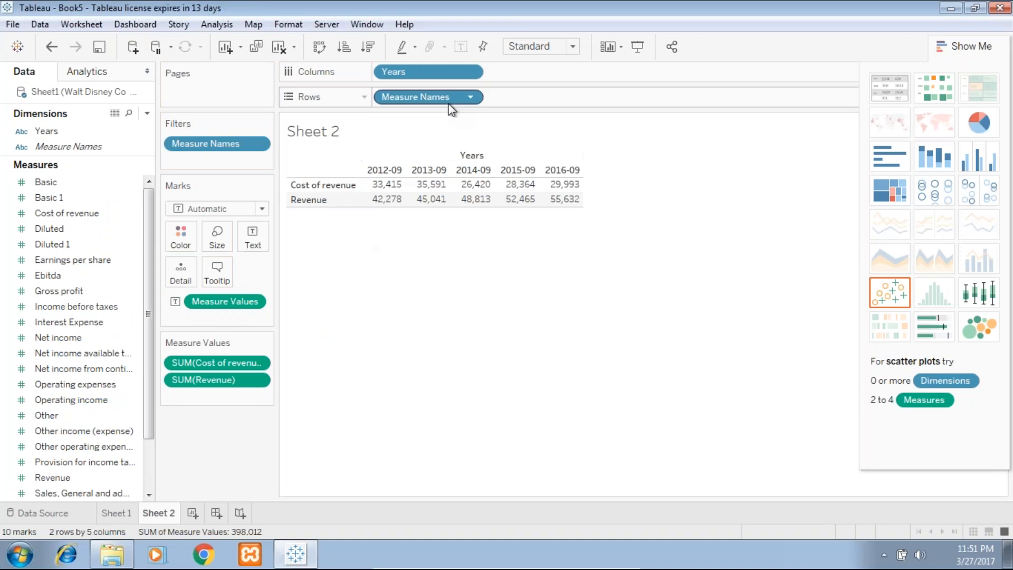
# Rearrange the Sheet 2 table with Measure Names on Columns and Years on Rows.
pyautogui.moveTo(447, 103); pyautogui.dragTo(539, 72)
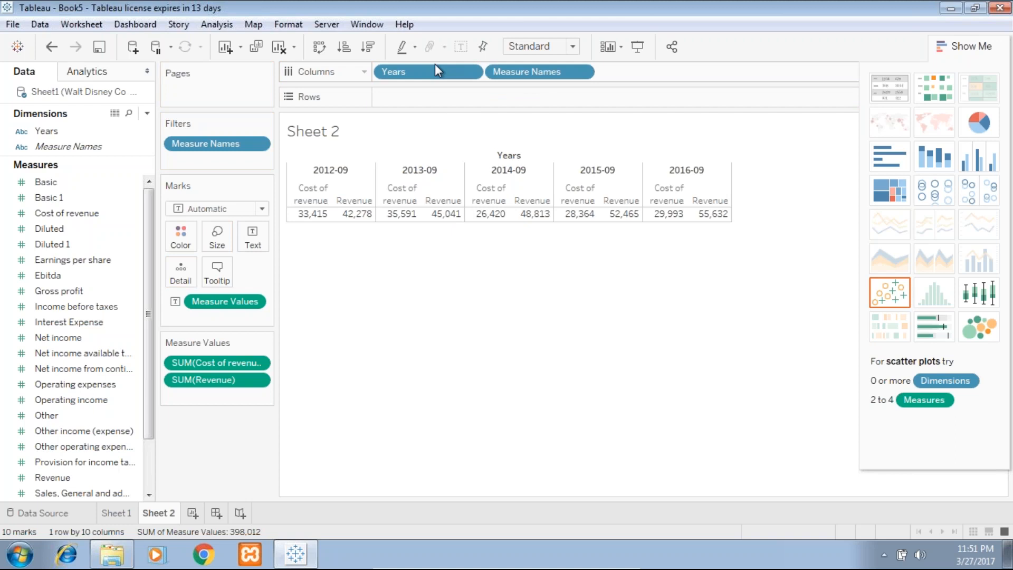
pyautogui.moveTo(435, 68); pyautogui.dragTo(385, 132)
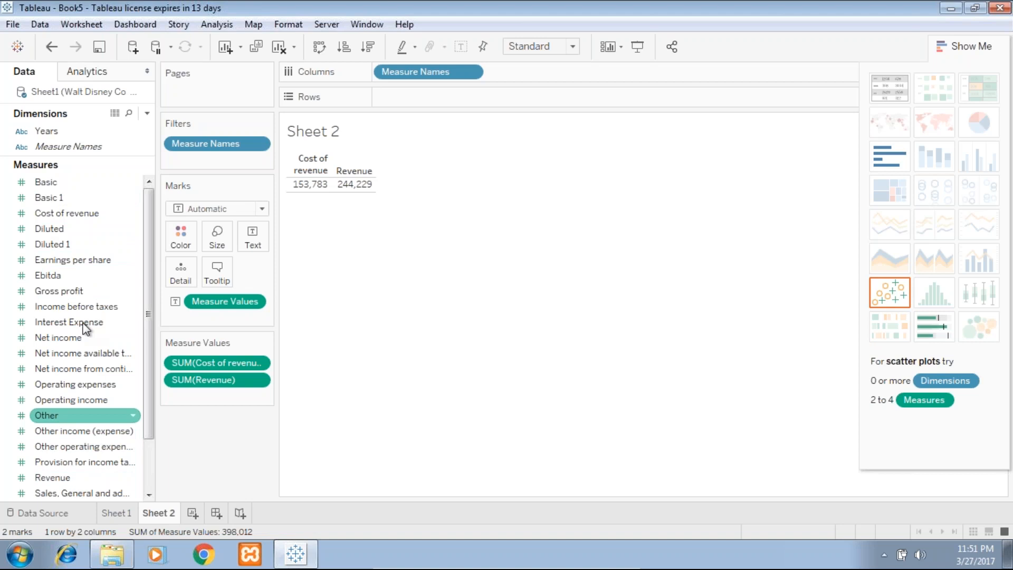
pyautogui.moveTo(46, 131); pyautogui.dragTo(435, 93)
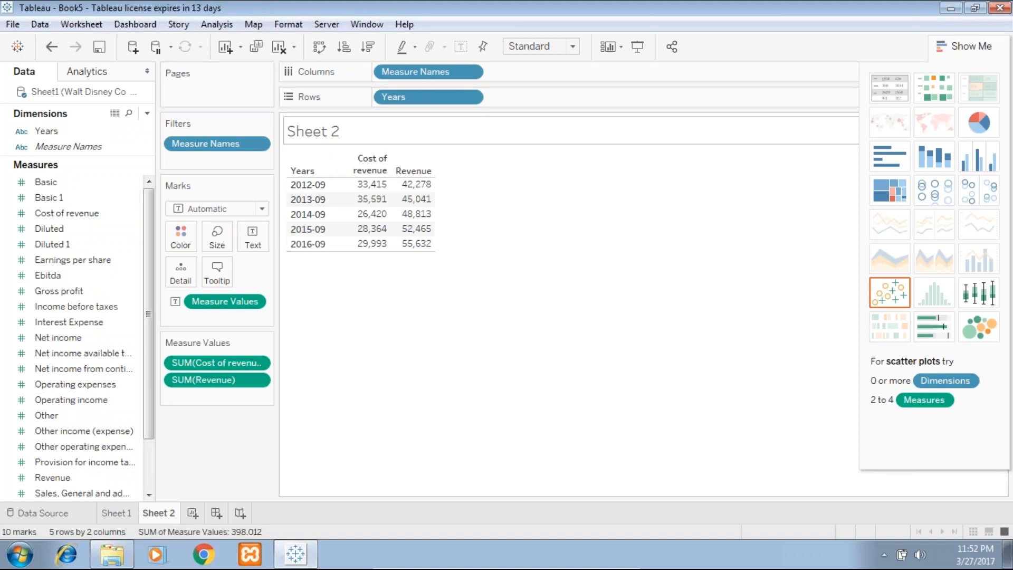
# Place Revenue before Cost of revenue in the table and widen the value columns.
pyautogui.moveTo(232, 385); pyautogui.dragTo(237, 352)
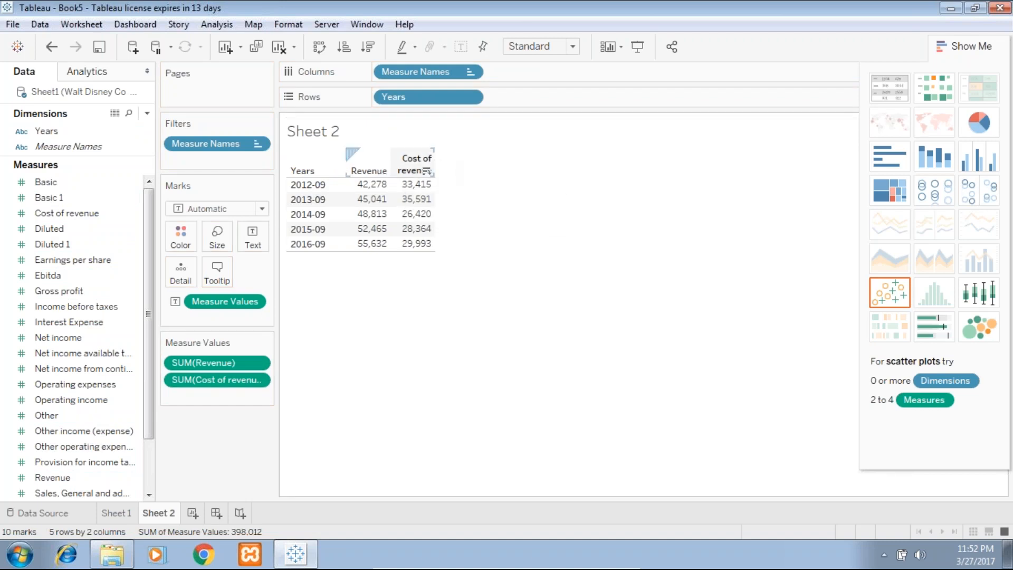
pyautogui.moveTo(436, 158); pyautogui.dragTo(469, 160)
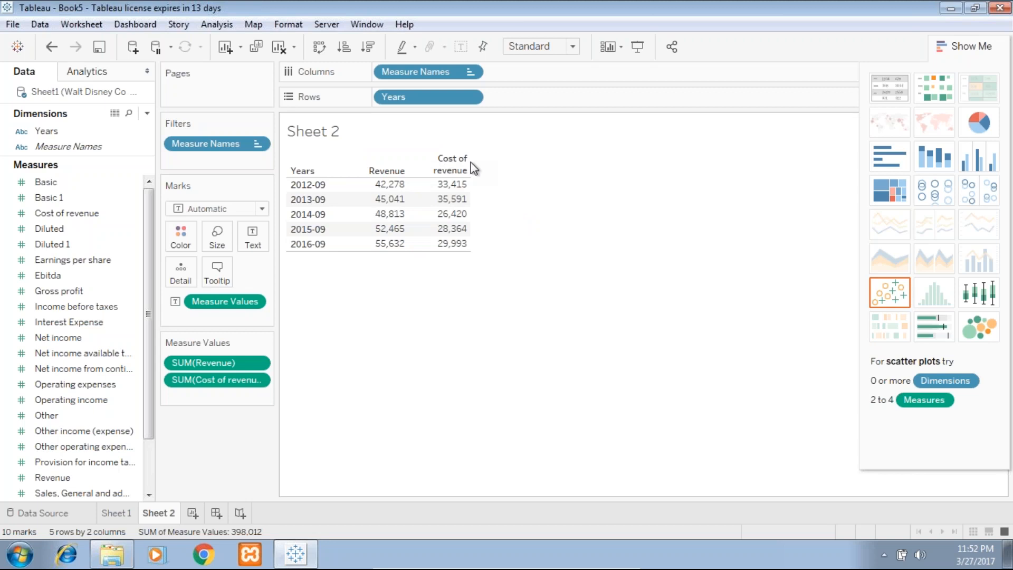
pyautogui.moveTo(448, 187)
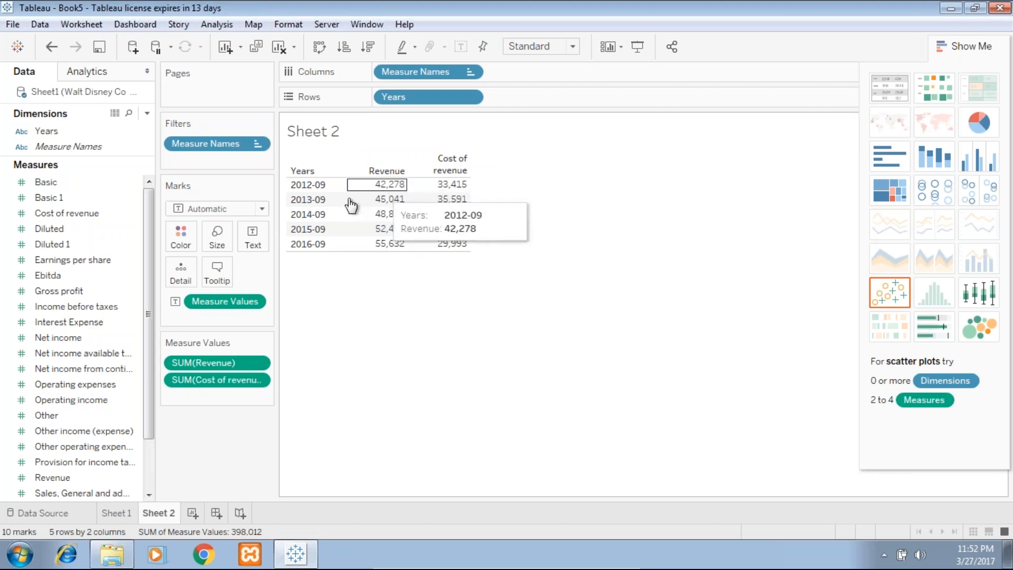
# Create a calculated field from Cost of revenue with the formula [Cost of revenue]/[Revenue].
pyautogui.click(106, 183)
pyautogui.click(135, 213)
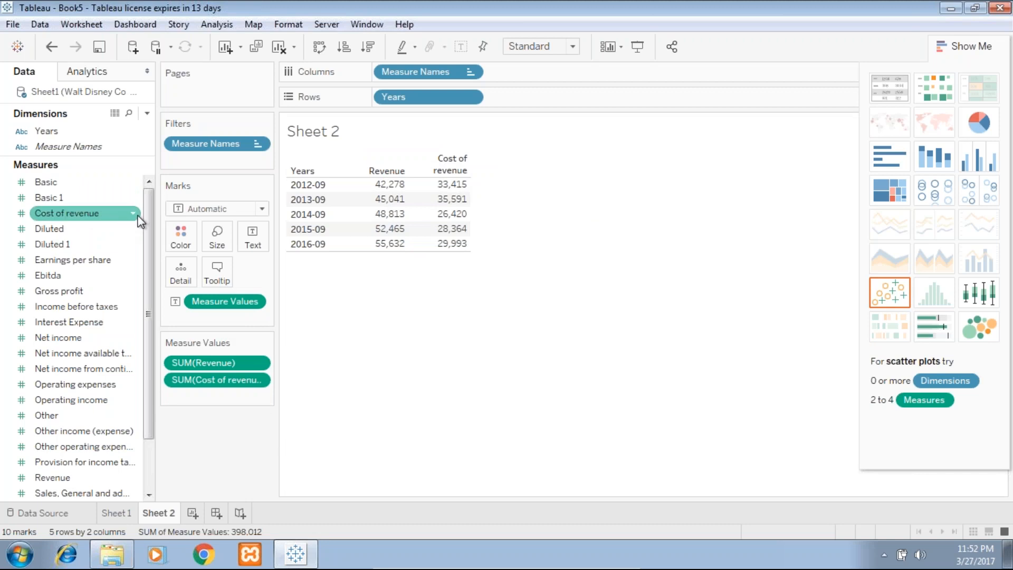
pyautogui.click(134, 213)
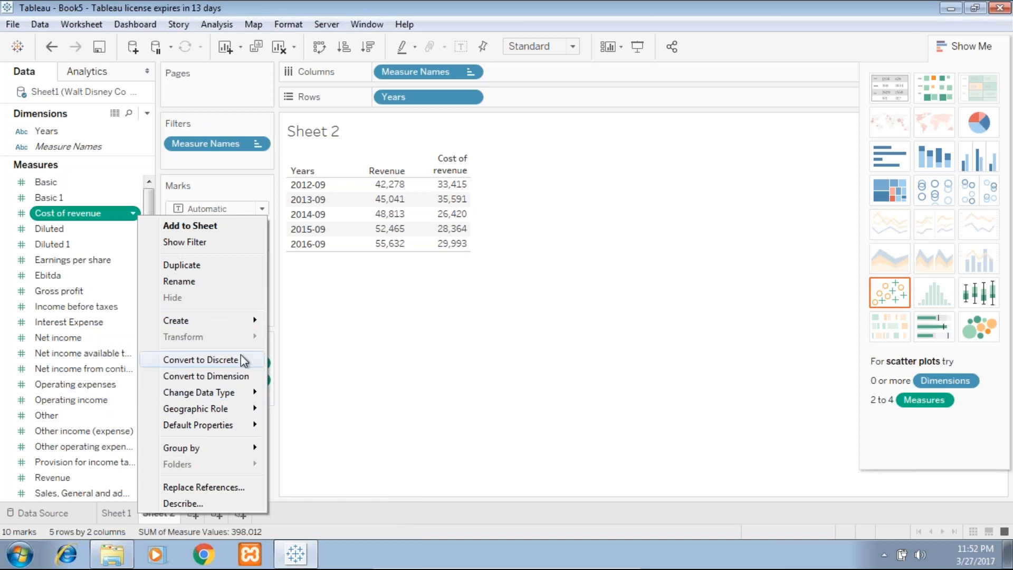
pyautogui.moveTo(254, 321)
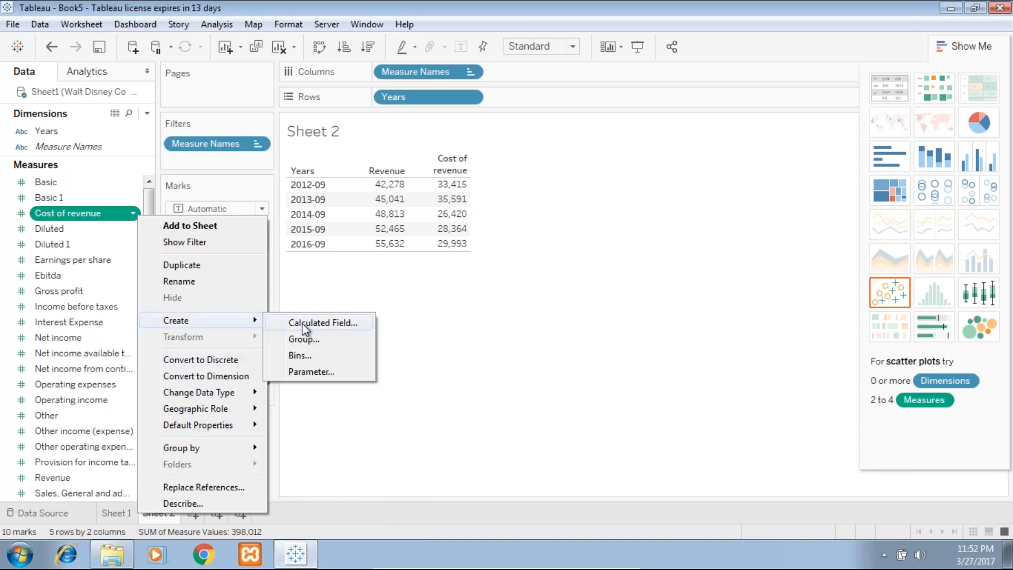
pyautogui.click(315, 322)
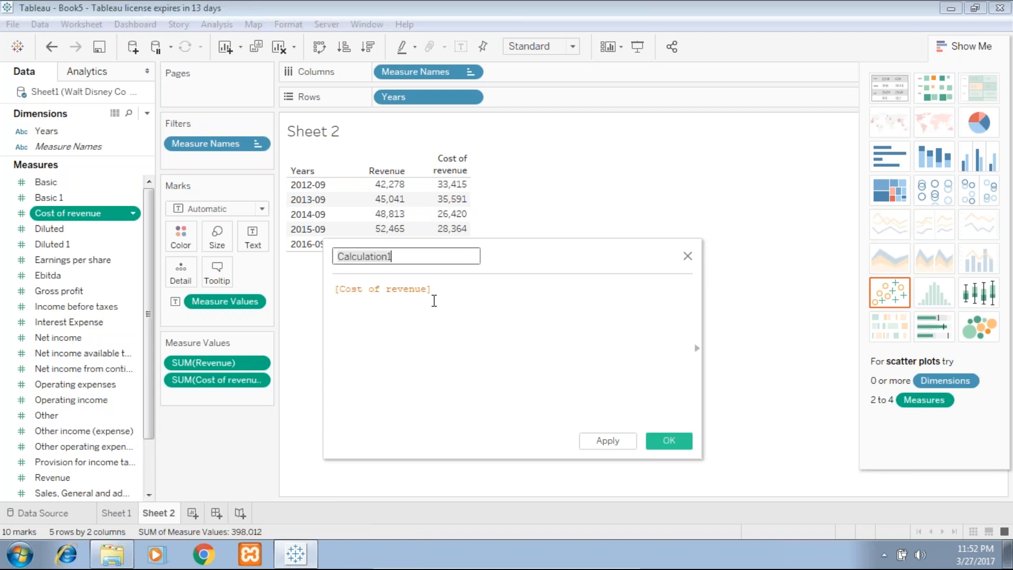
pyautogui.click(435, 300)
pyautogui.write('/')
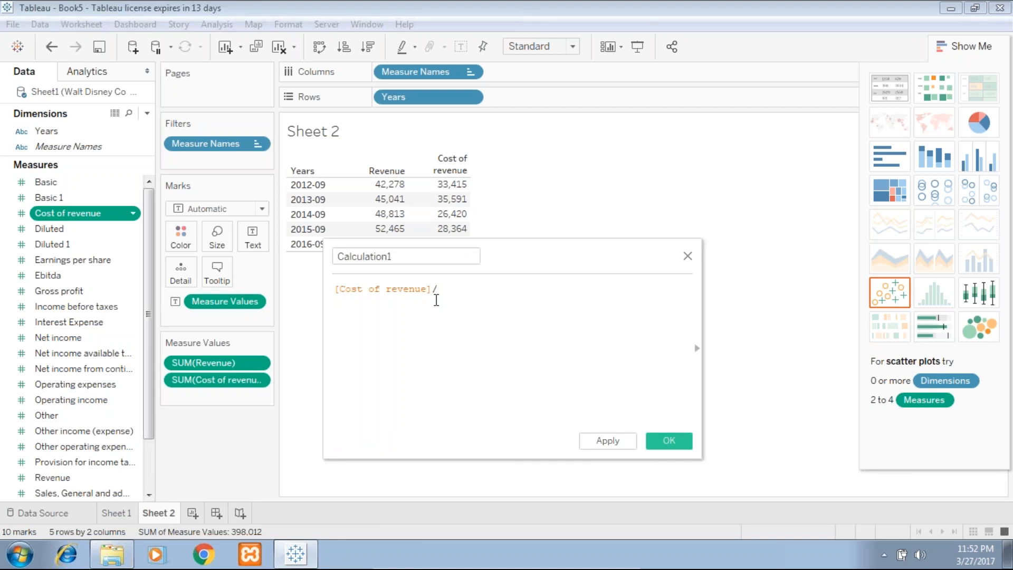
pyautogui.write('Re')
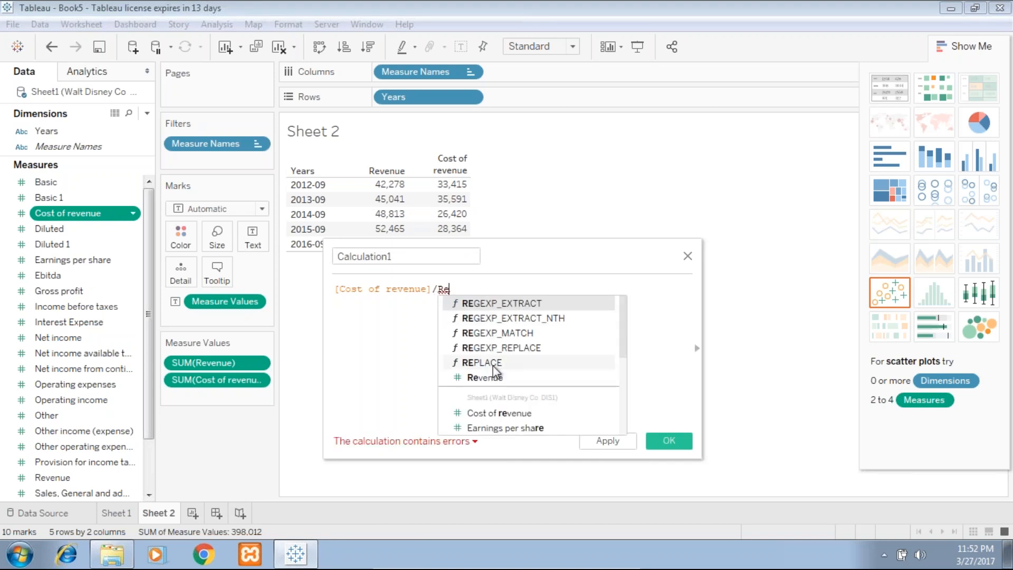
pyautogui.click(492, 372)
# Name the calculated field CoR % and save it.
pyautogui.moveTo(402, 263); pyautogui.dragTo(404, 255)
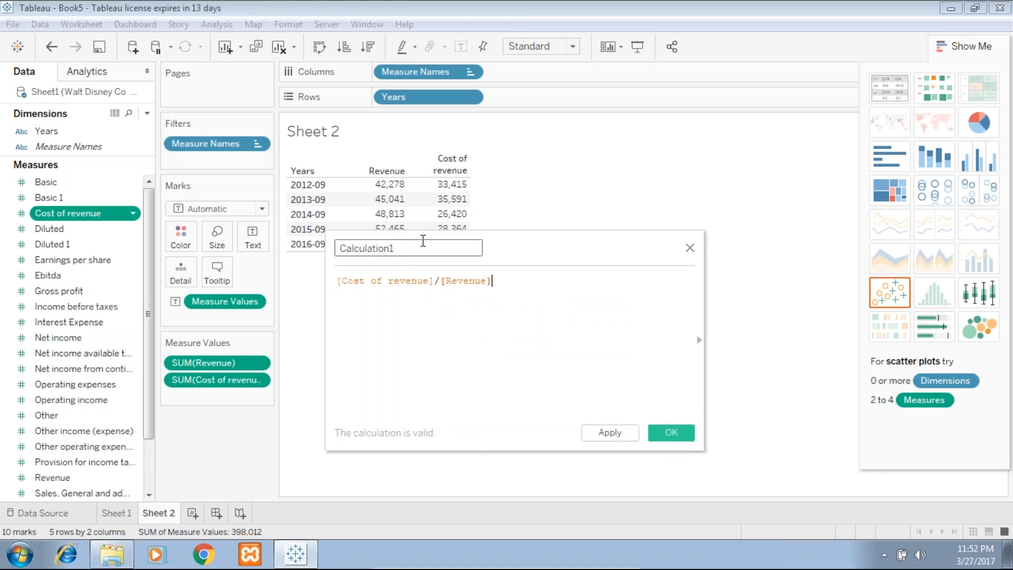
pyautogui.doubleClick(422, 243)
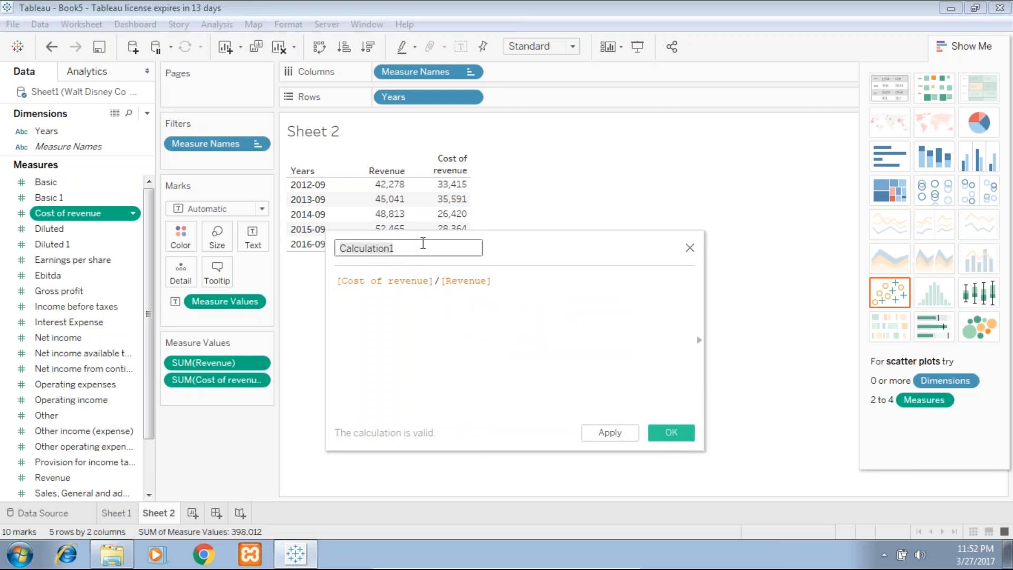
pyautogui.write('CoR %')
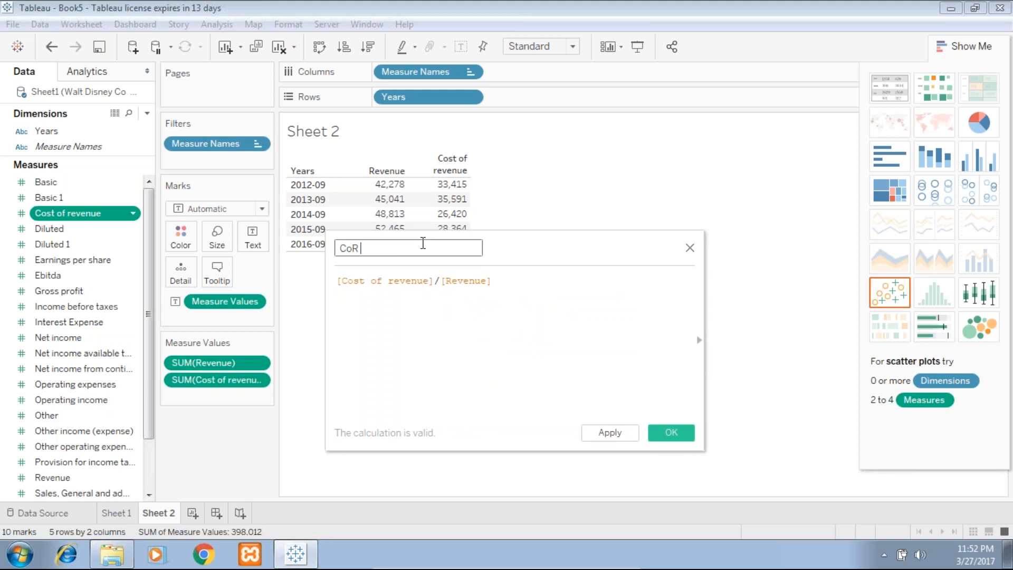
pyautogui.click(610, 433)
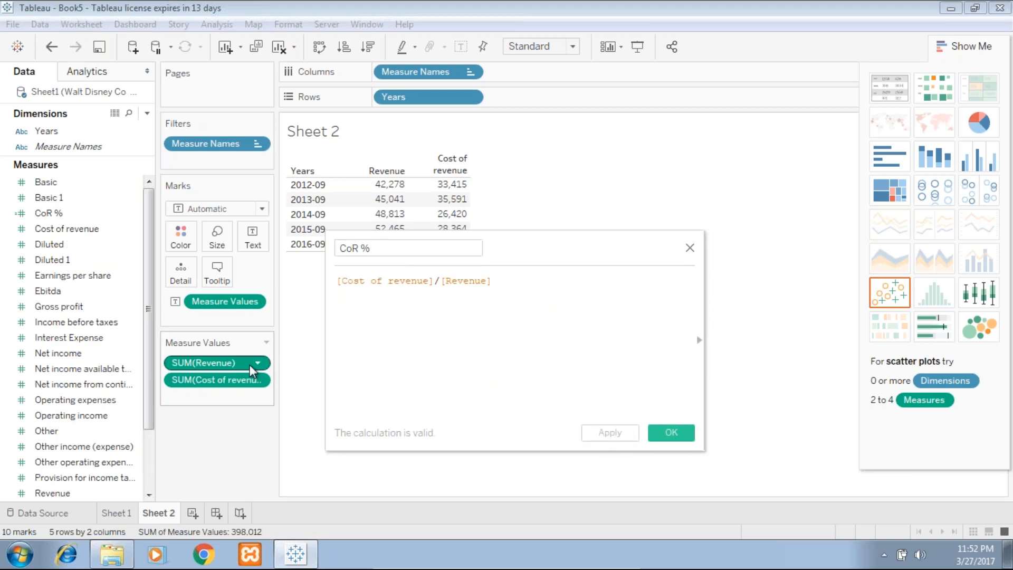
pyautogui.click(671, 433)
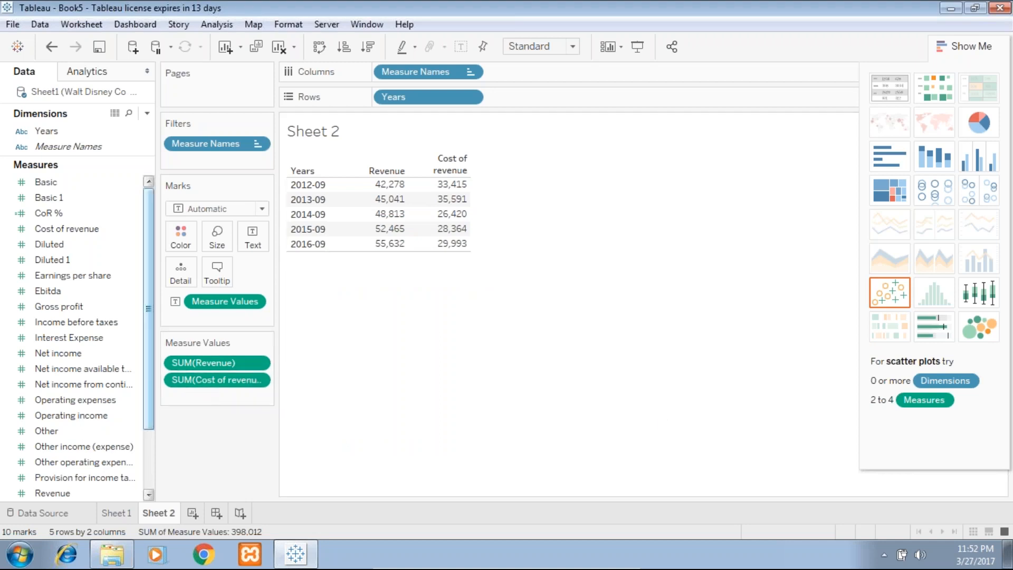
# Add CoR % to the table after Cost of revenue and format its numbers as a percentage with 2 decimal places.
pyautogui.moveTo(151, 408); pyautogui.dragTo(149, 352)
pyautogui.moveTo(60, 228); pyautogui.dragTo(454, 214)
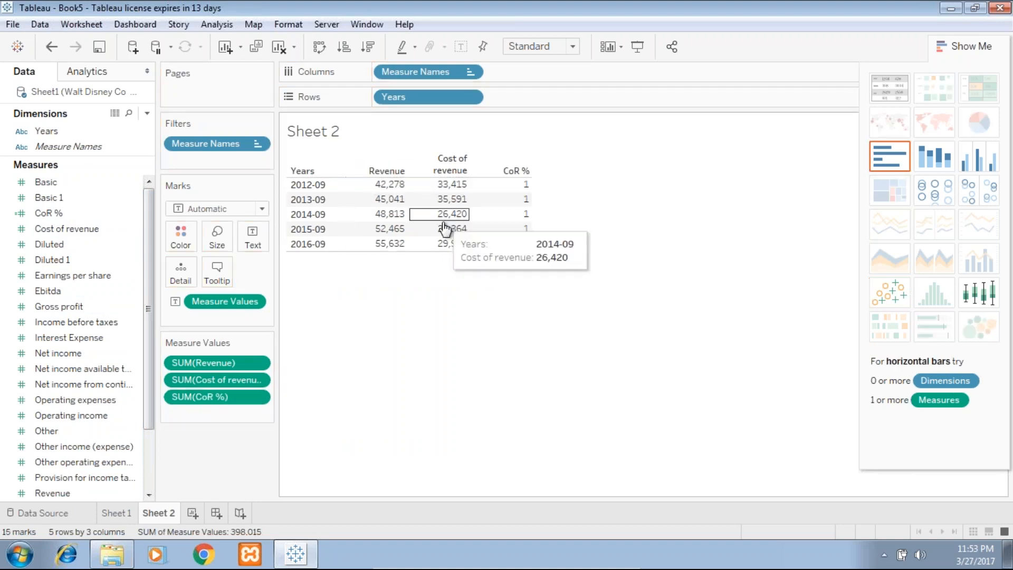
pyautogui.click(257, 397)
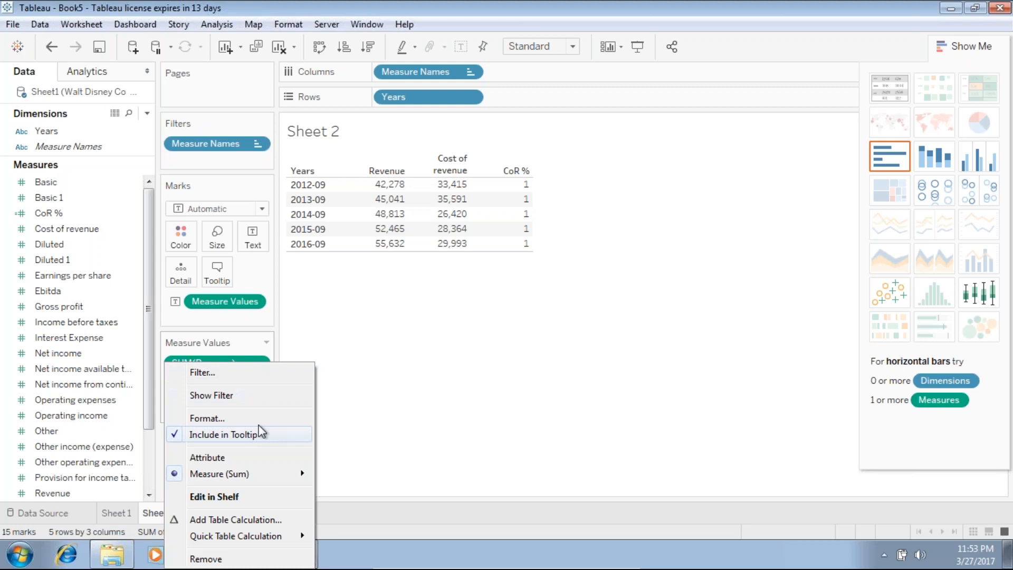
pyautogui.click(253, 417)
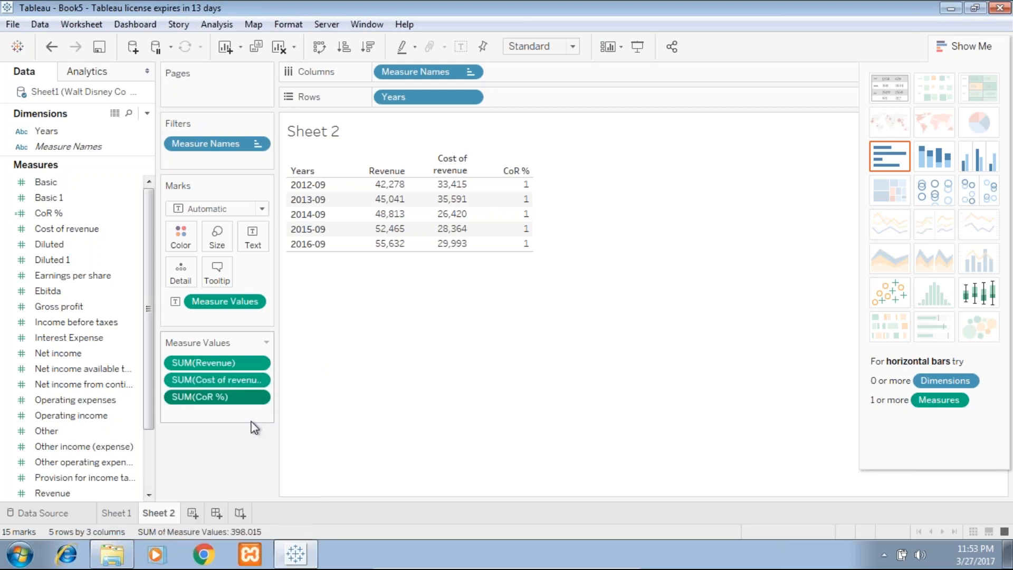
pyautogui.click(109, 164)
pyautogui.click(115, 259)
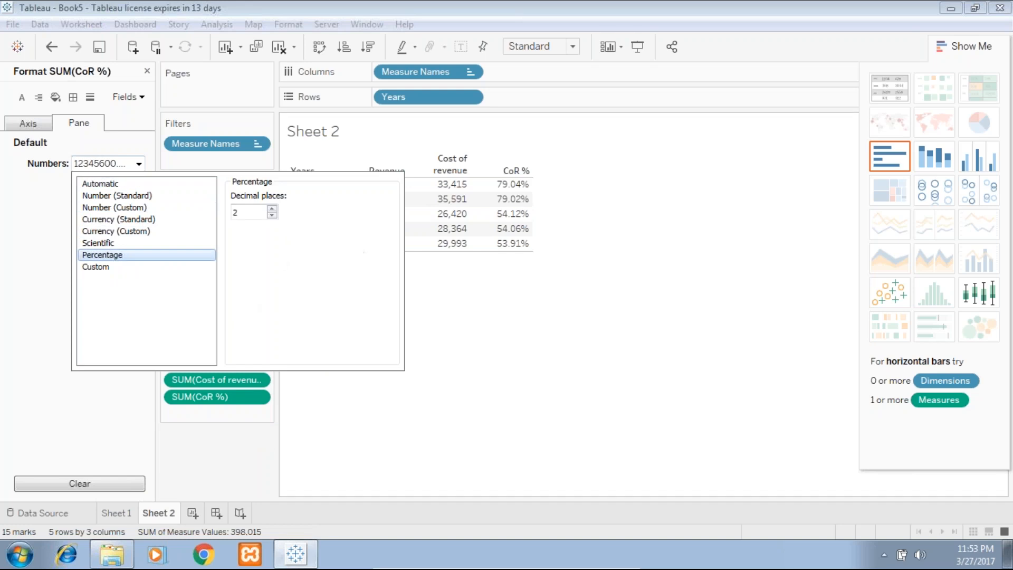
pyautogui.click(579, 276)
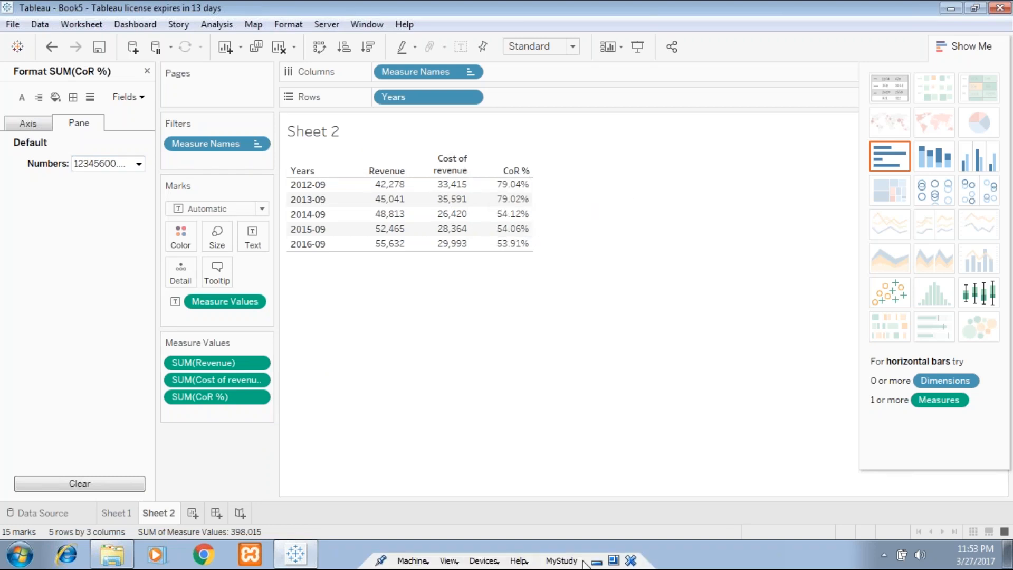
# Check the Morningstar statement again and add Gross profit to the table between Cost of revenue and CoR %.
pyautogui.click(597, 561)
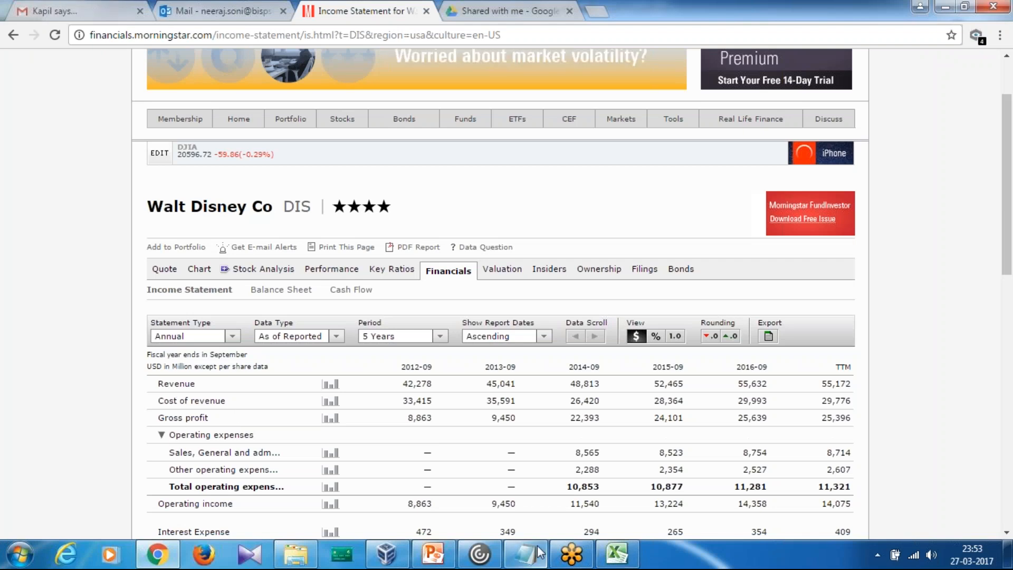
pyautogui.click(404, 557)
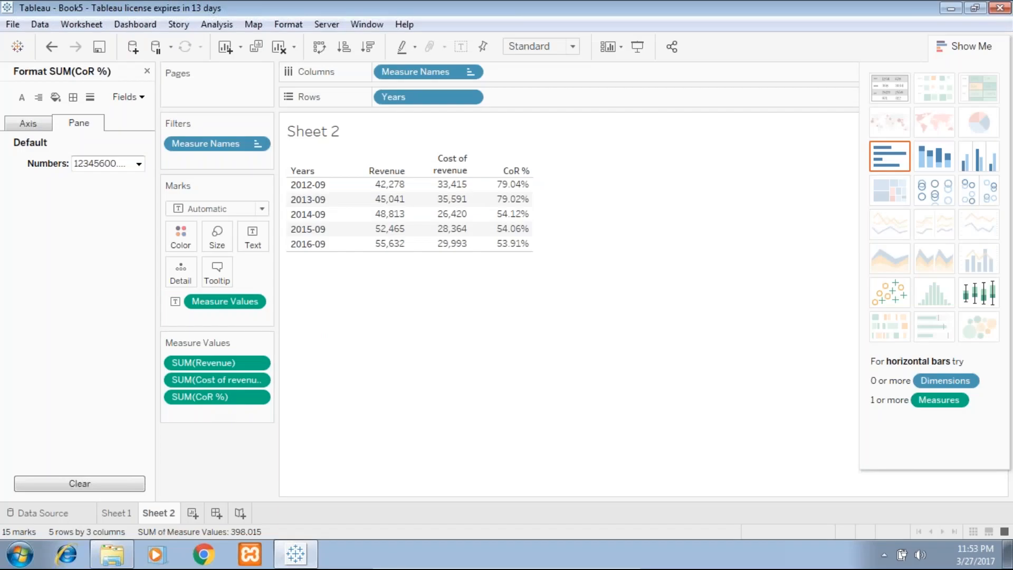
pyautogui.click(148, 72)
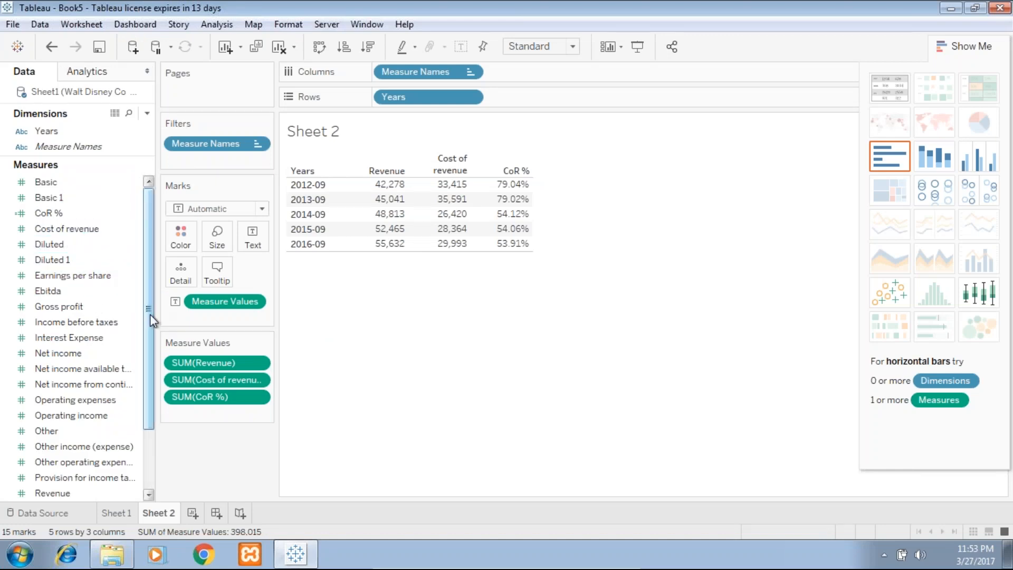
pyautogui.scroll(-1, 148, 311)
pyautogui.scroll(2, 148, 315)
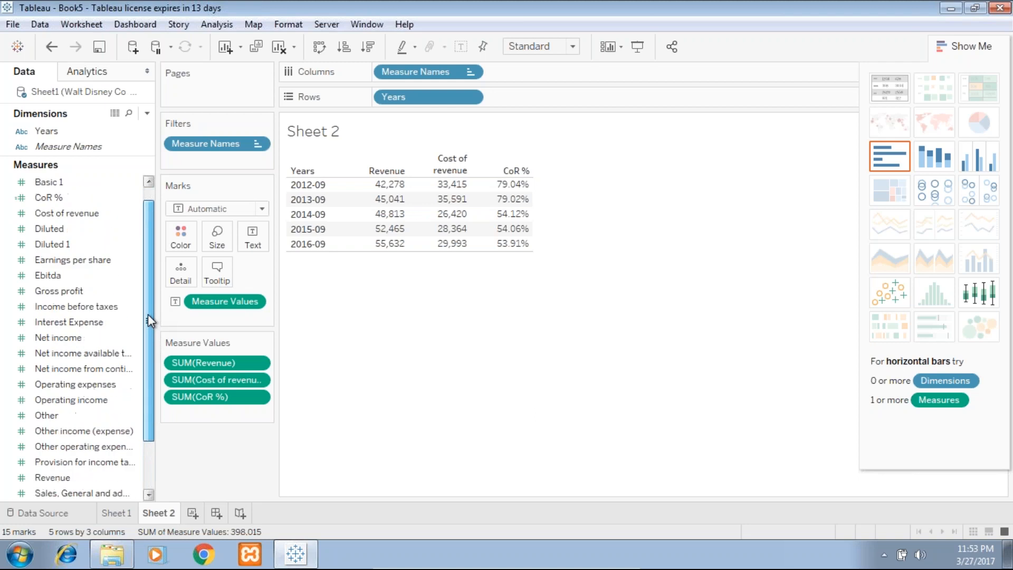
pyautogui.moveTo(83, 292); pyautogui.dragTo(453, 199)
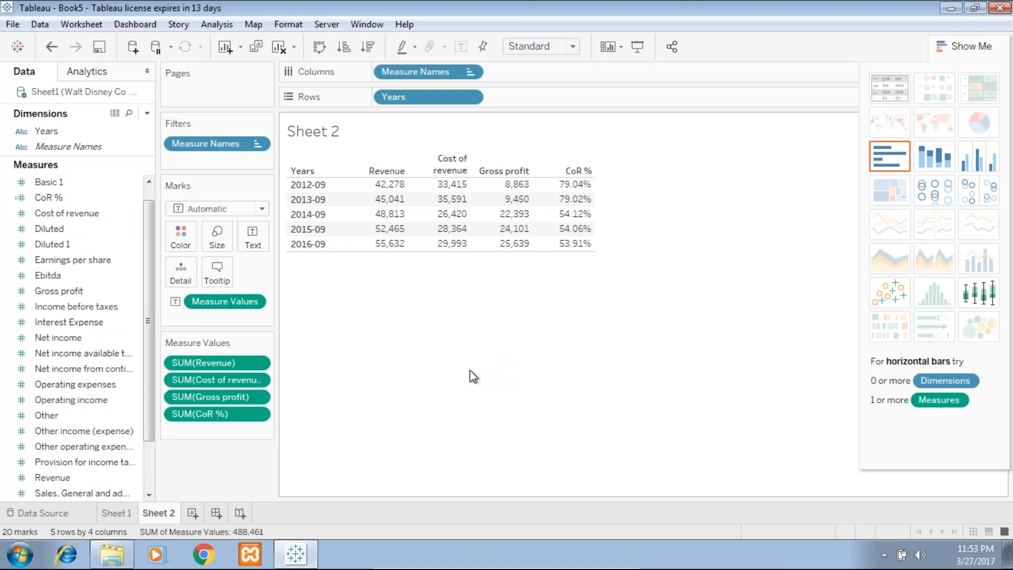
# Duplicate the Sheet 2 worksheet.
pyautogui.rightClick(170, 509)
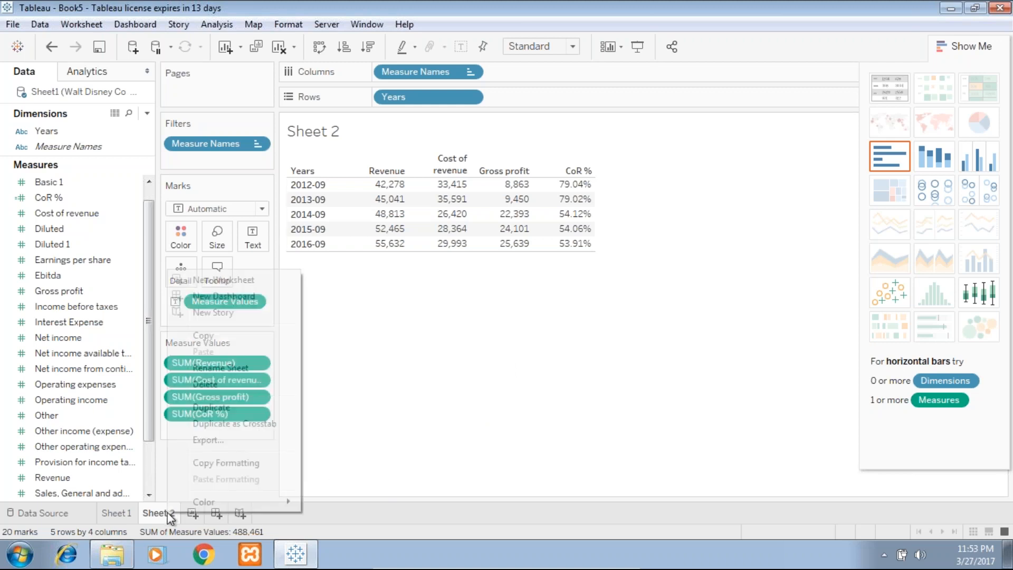
pyautogui.click(245, 407)
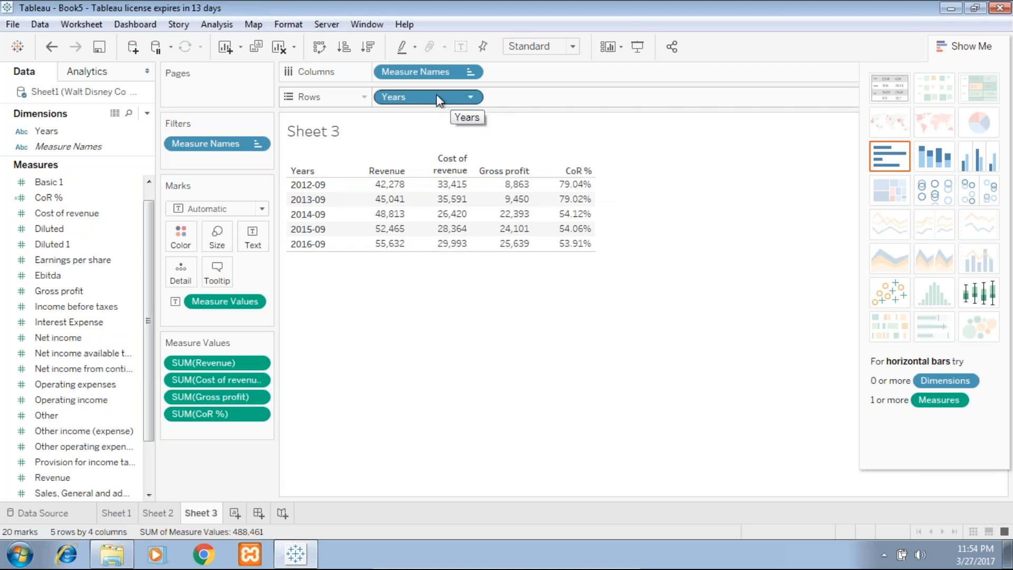
# Try a transposed table layout with Years on columns and Measure Names on rows, and undo it.
pyautogui.moveTo(446, 100); pyautogui.dragTo(422, 97)
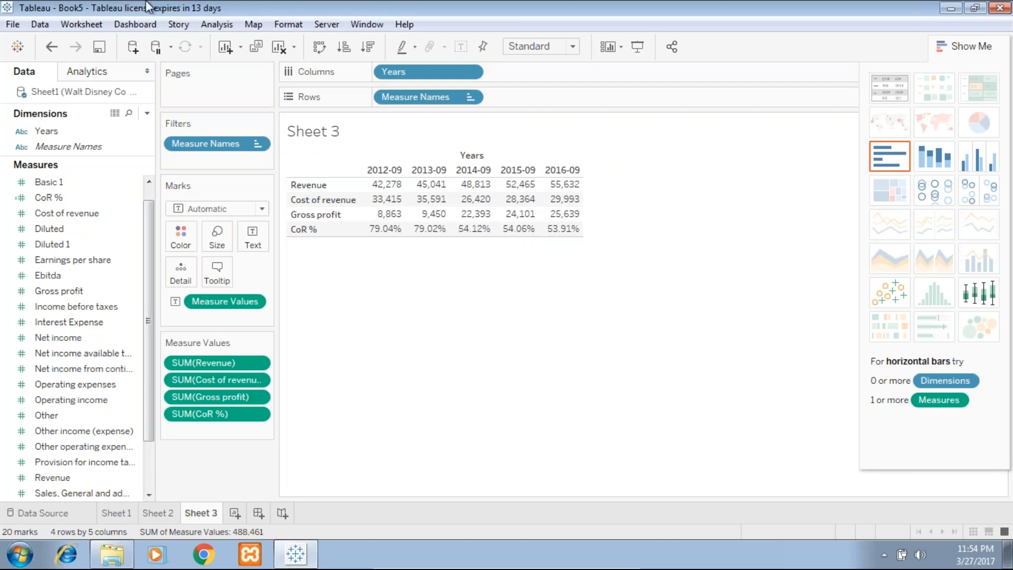
pyautogui.click(55, 50)
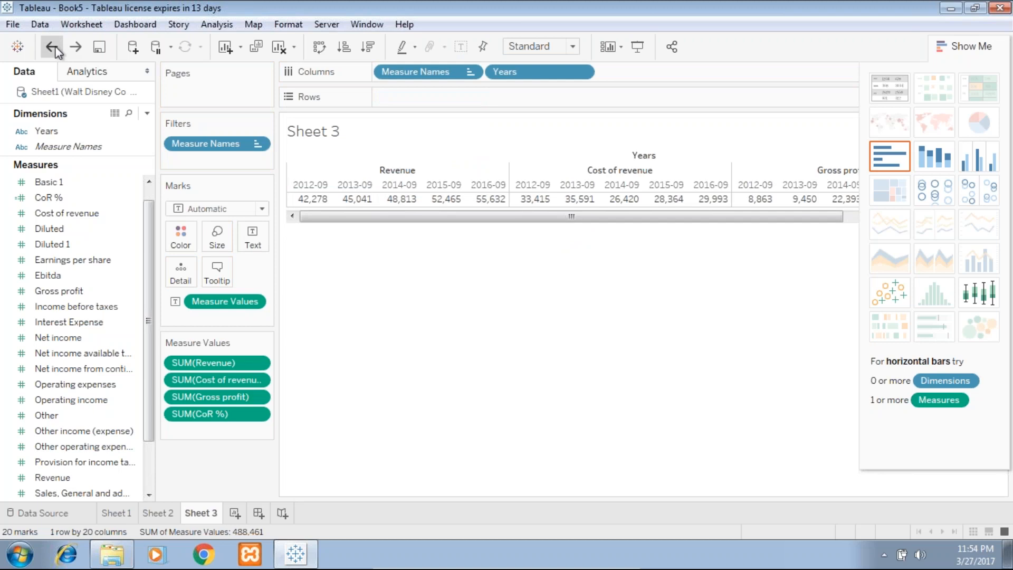
pyautogui.click(55, 51)
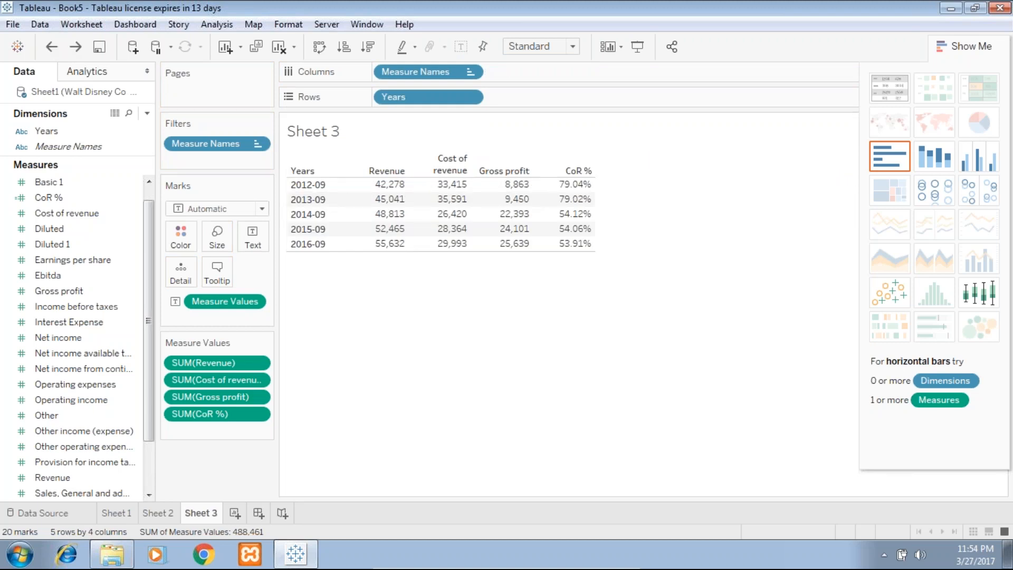
# Add a grand total row beneath the yearly figures in the duplicated table.
pyautogui.click(213, 25)
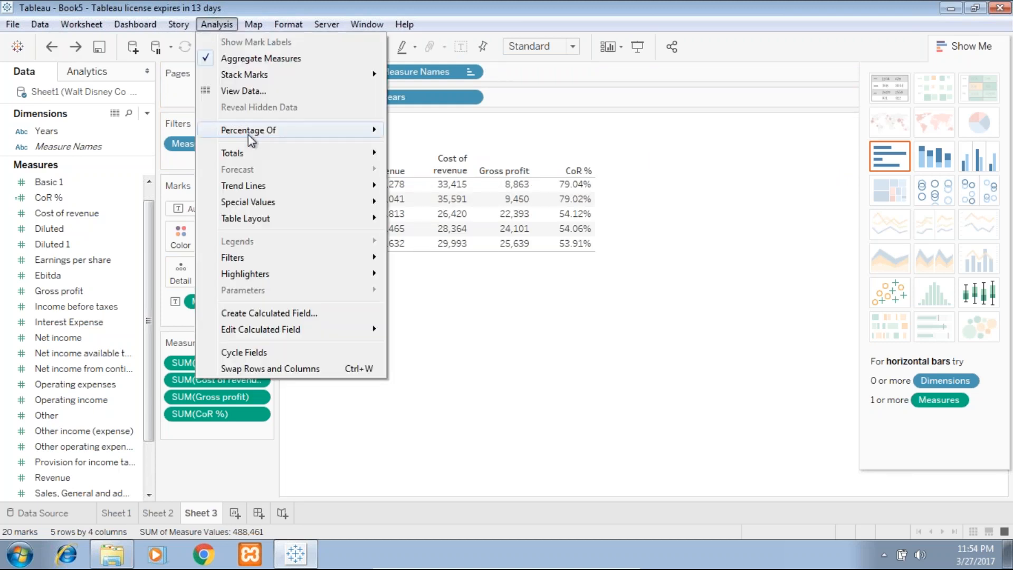
pyautogui.moveTo(248, 134)
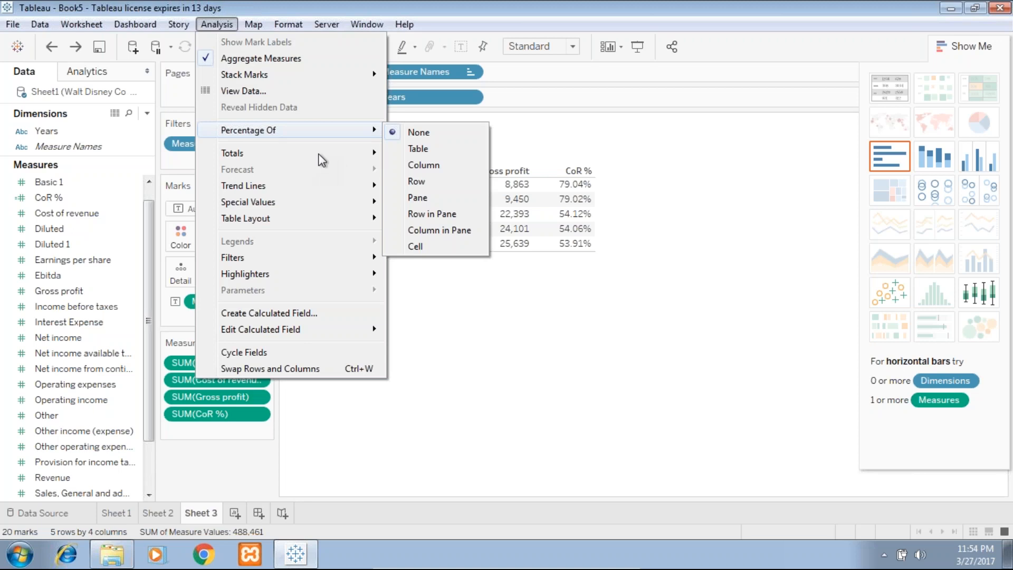
pyautogui.moveTo(335, 152)
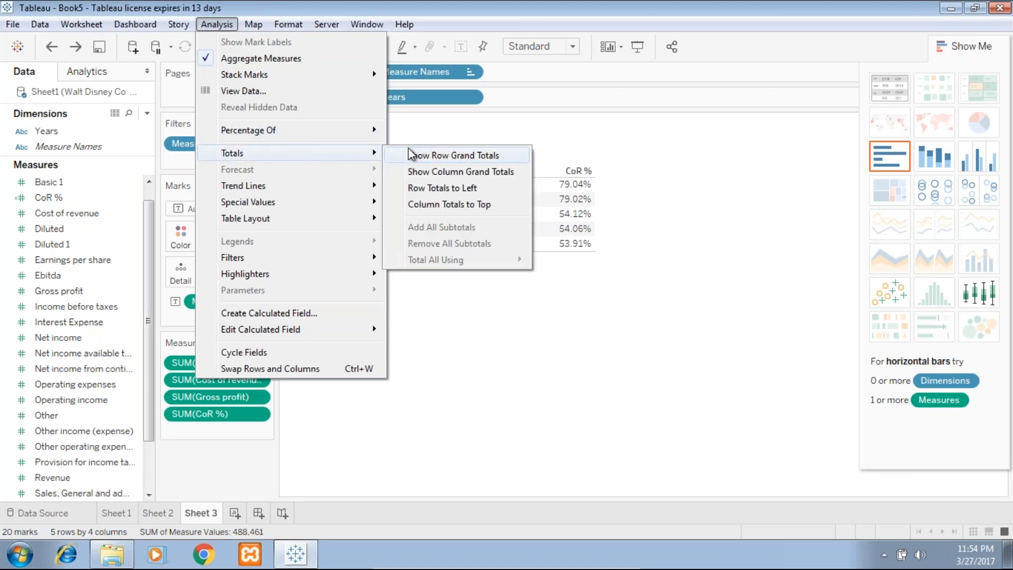
pyautogui.click(460, 155)
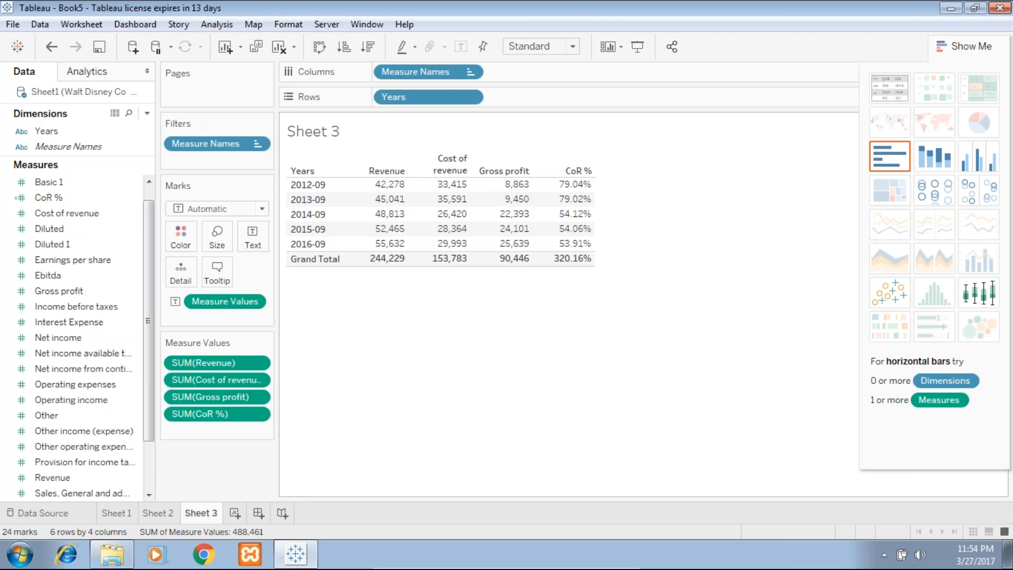
# Hide the grand total of the CoR % column.
pyautogui.moveTo(568, 267)
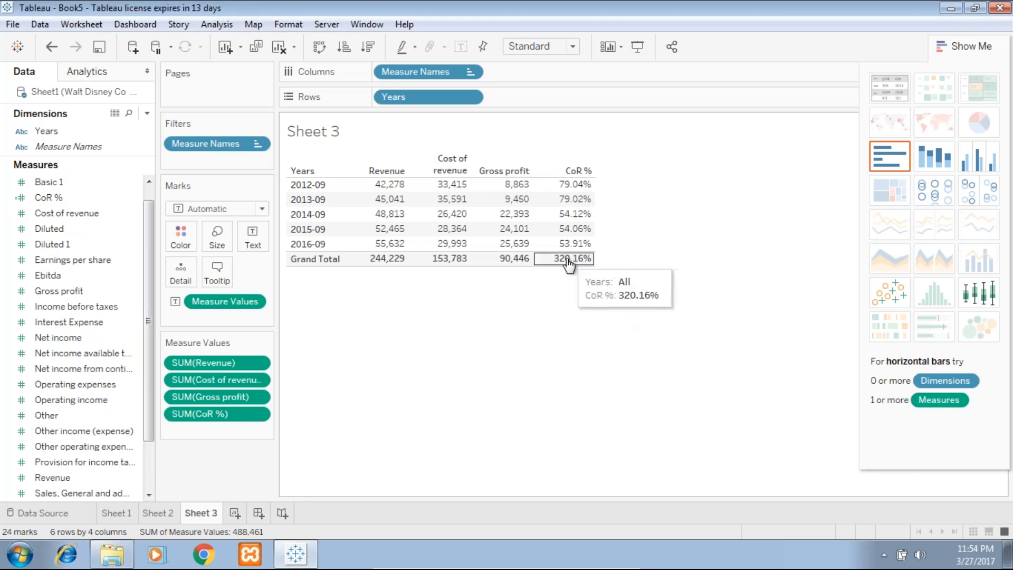
pyautogui.click(568, 268)
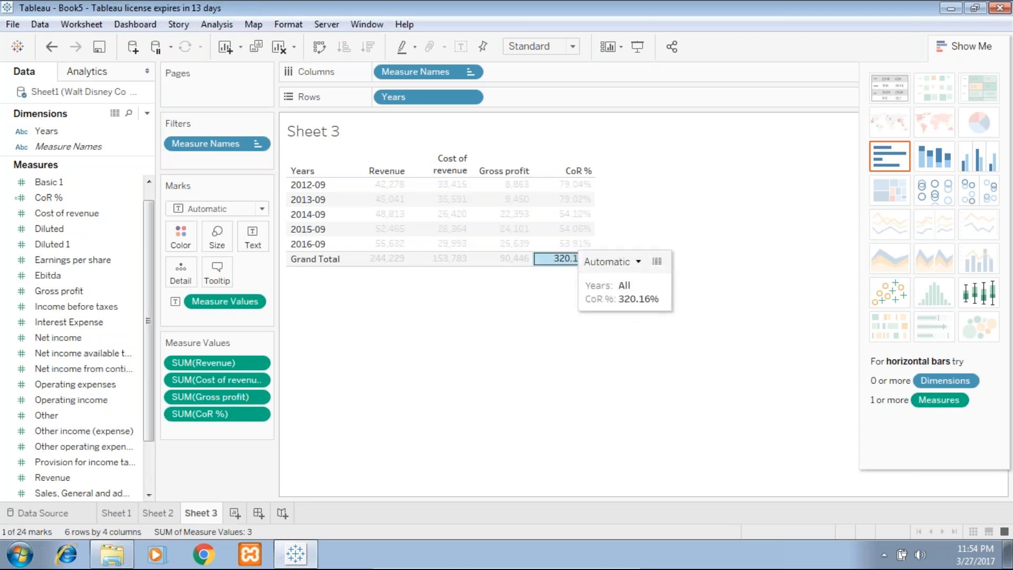
pyautogui.rightClick(570, 267)
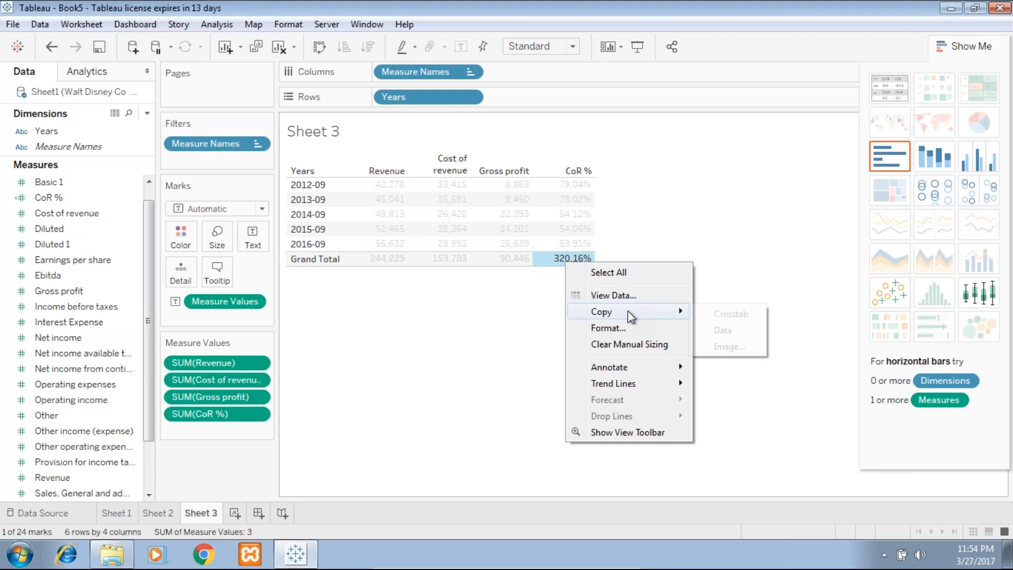
pyautogui.click(657, 242)
pyautogui.click(657, 242)
pyautogui.moveTo(585, 264)
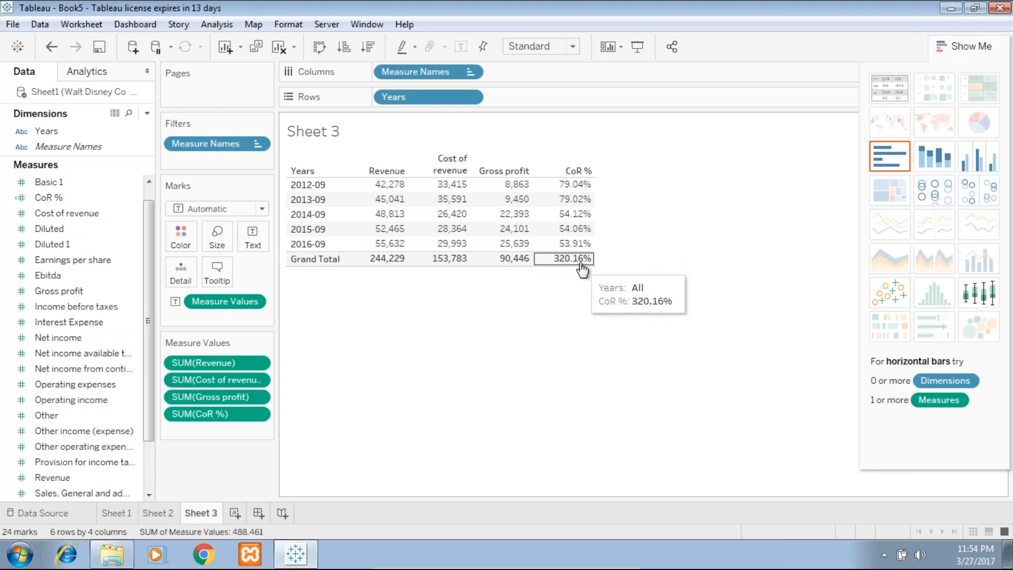
pyautogui.click(582, 268)
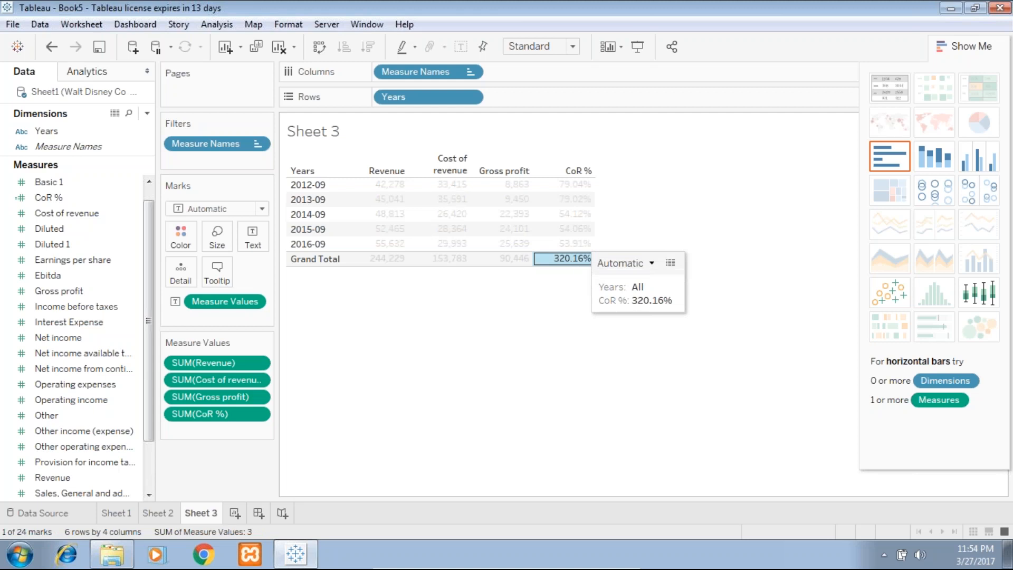
pyautogui.click(649, 264)
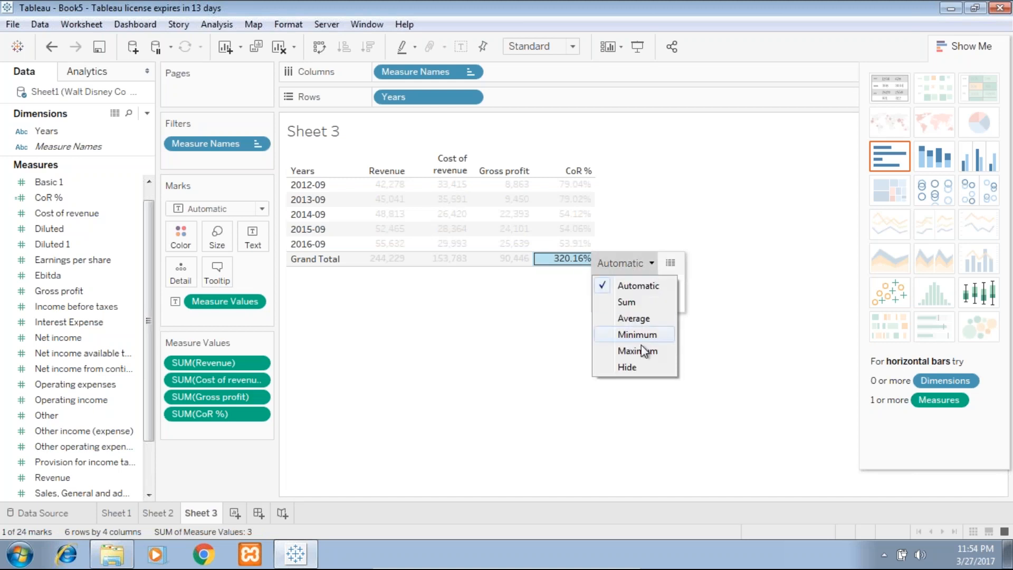
pyautogui.click(639, 366)
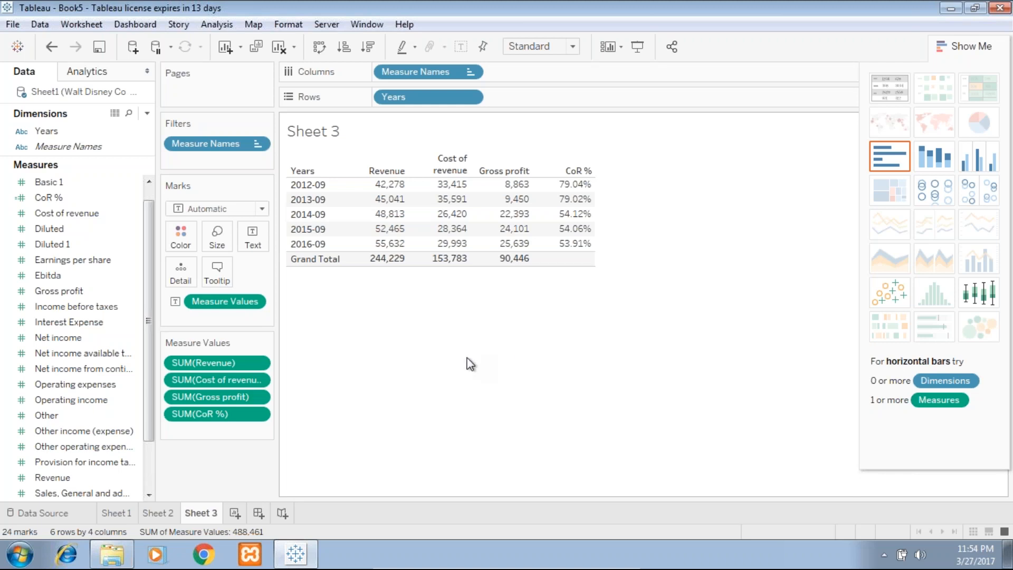
# Add a Percent of Total table calculation to Revenue, computed using the specific dimension Years.
pyautogui.click(258, 363)
pyautogui.click(249, 505)
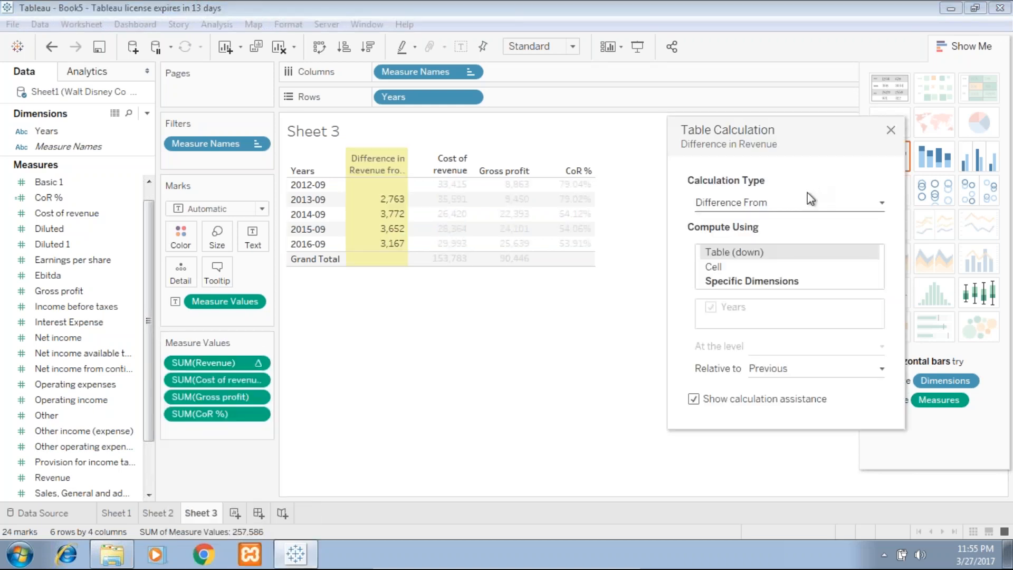
pyautogui.click(803, 202)
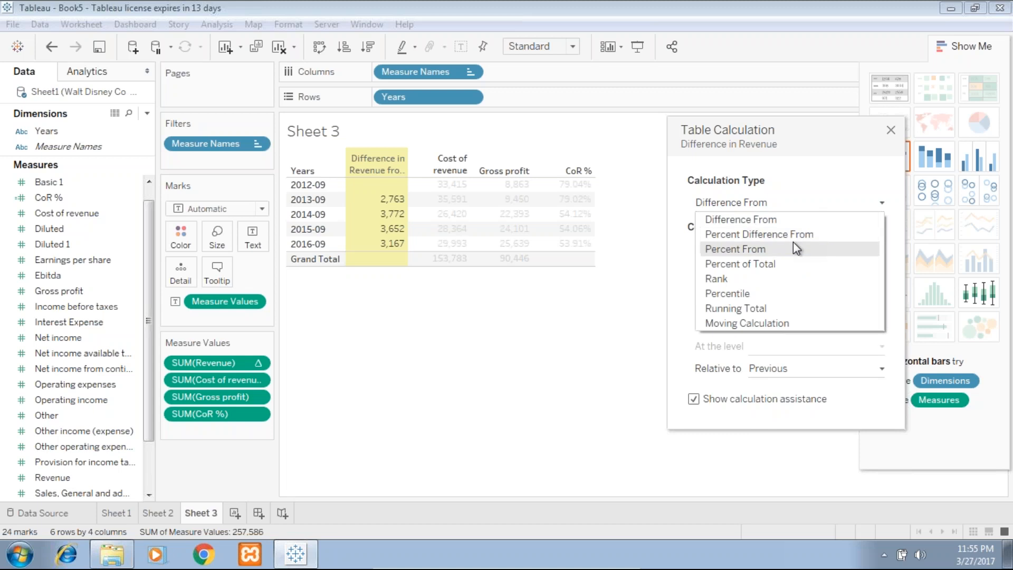
pyautogui.click(783, 268)
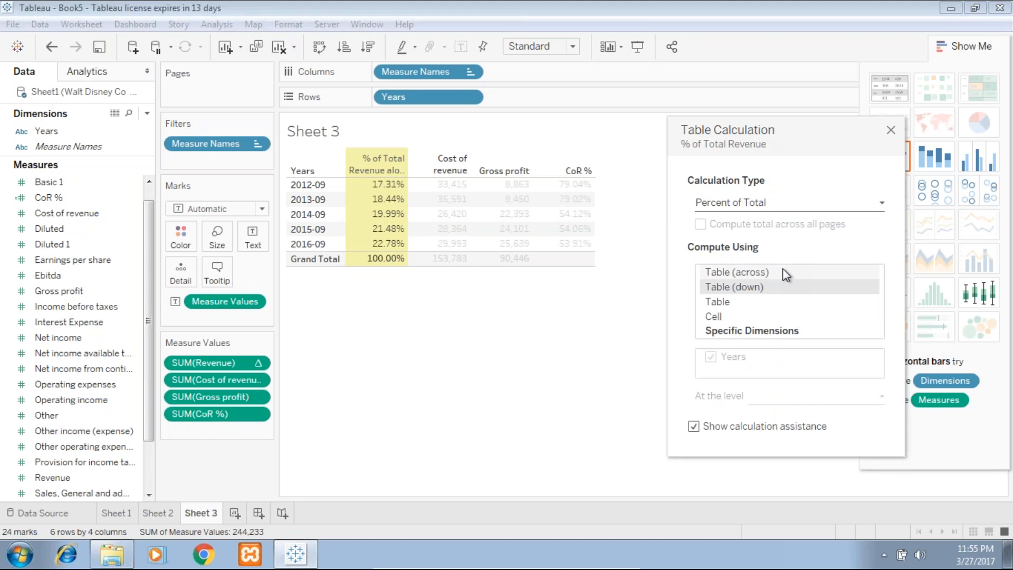
pyautogui.click(774, 332)
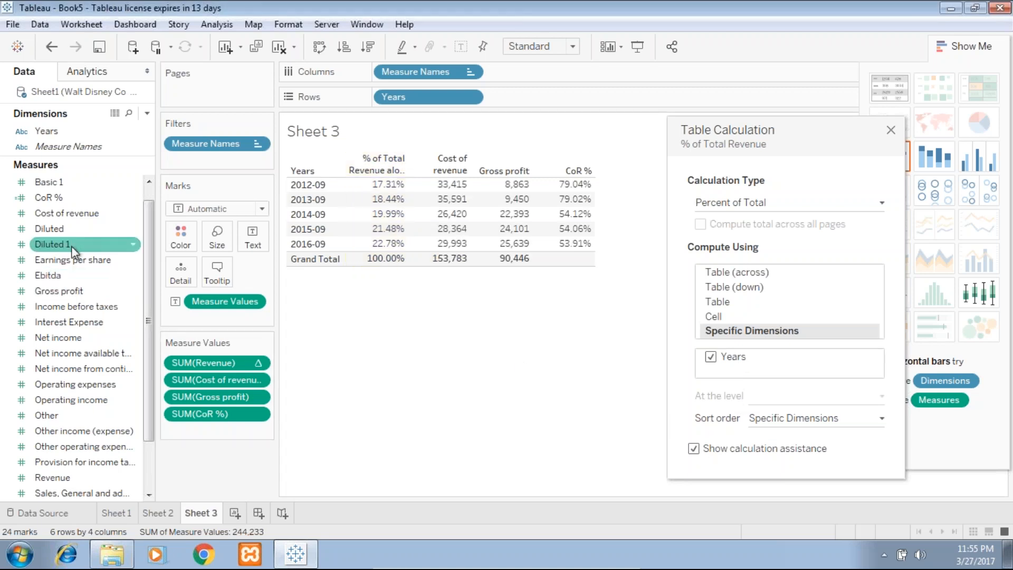
# Add plain Revenue to the table again, directly after its percent of total column.
pyautogui.moveTo(82, 477); pyautogui.dragTo(207, 372)
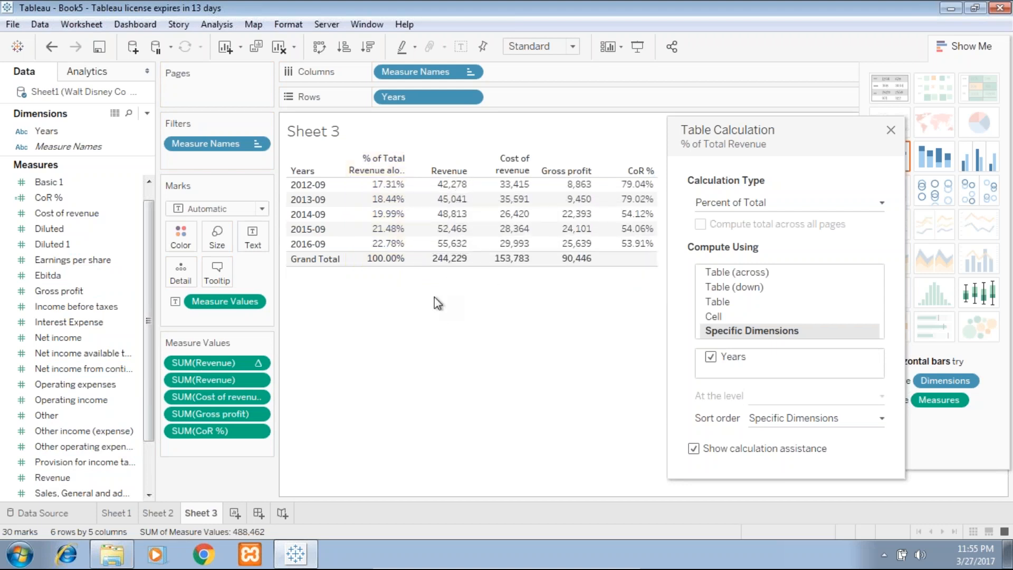
pyautogui.moveTo(396, 264)
pyautogui.moveTo(388, 246)
# Add a Percent of Total table calculation to Cost of revenue, computed using the specific dimension Years.
pyautogui.rightClick(258, 394)
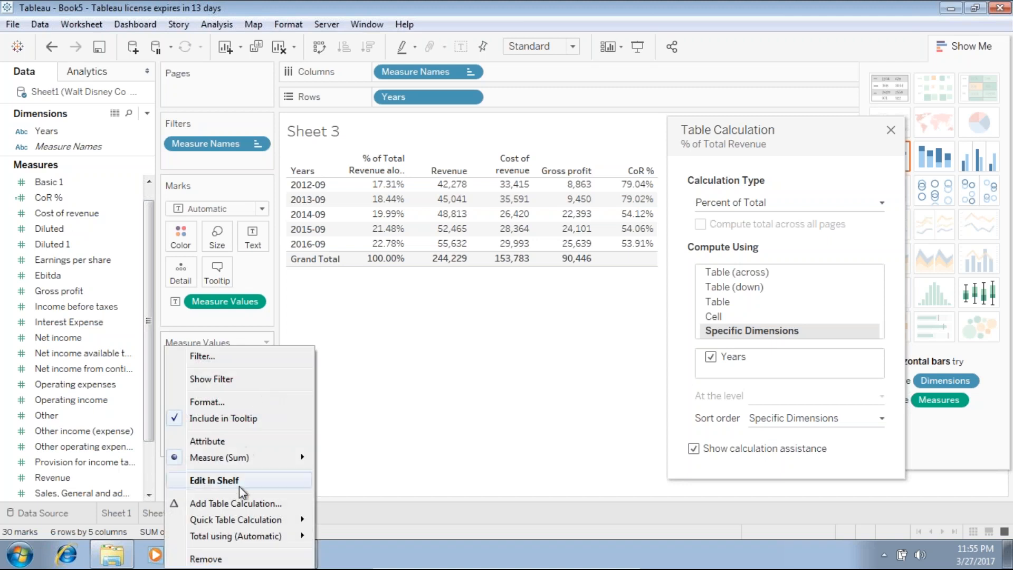
pyautogui.click(239, 503)
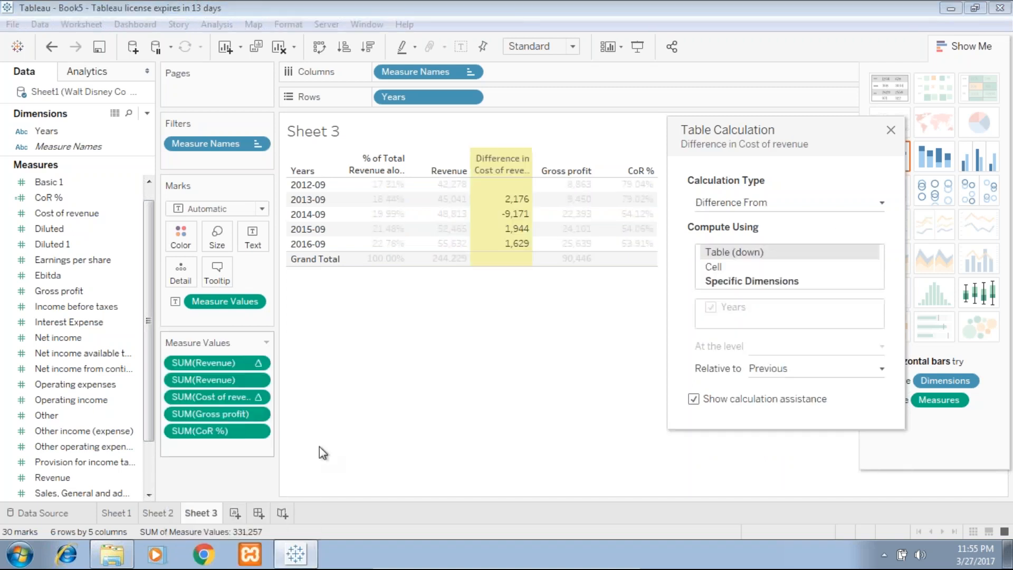
pyautogui.click(770, 205)
pyautogui.click(770, 206)
pyautogui.click(770, 204)
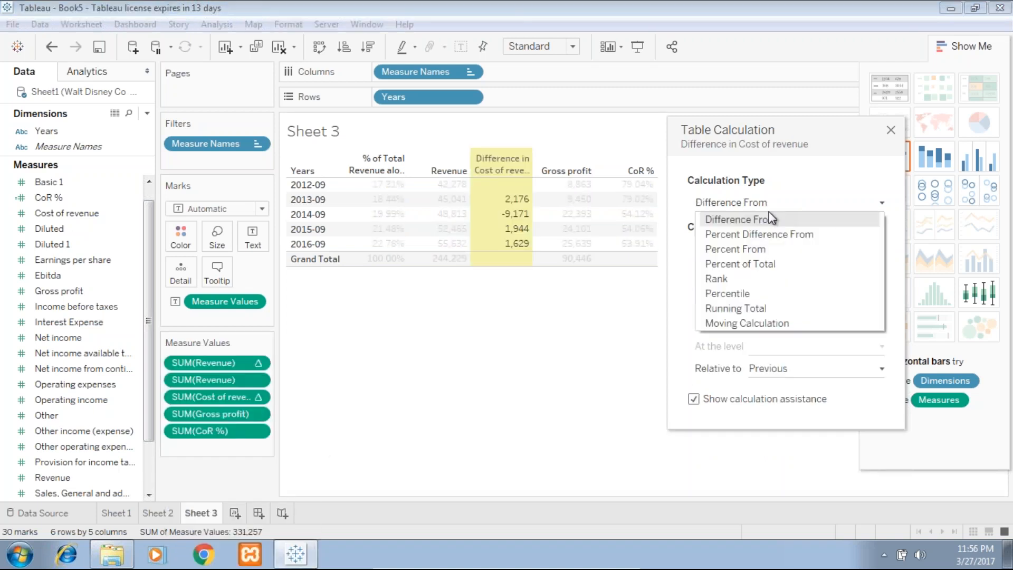
pyautogui.click(759, 264)
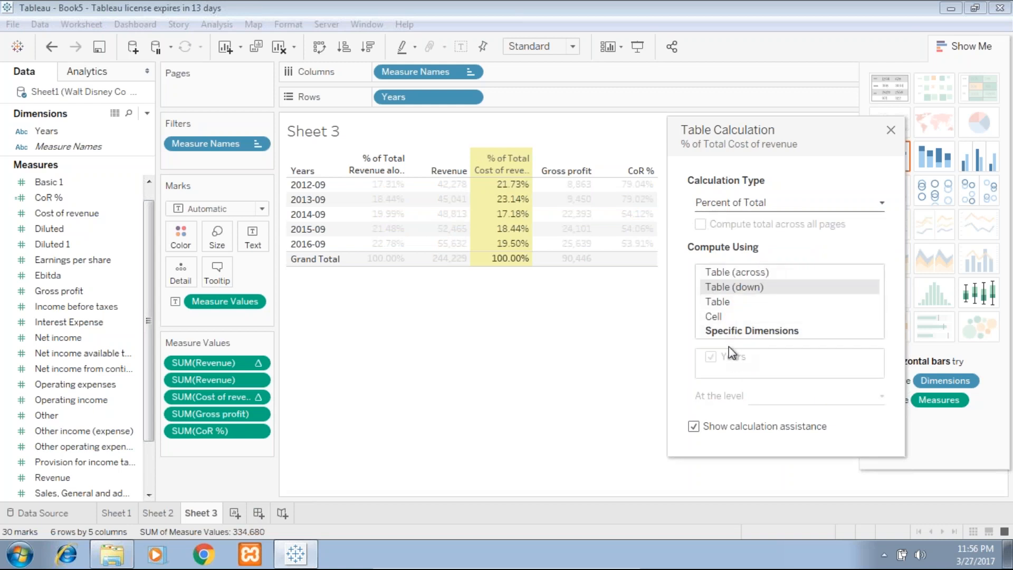
pyautogui.click(740, 330)
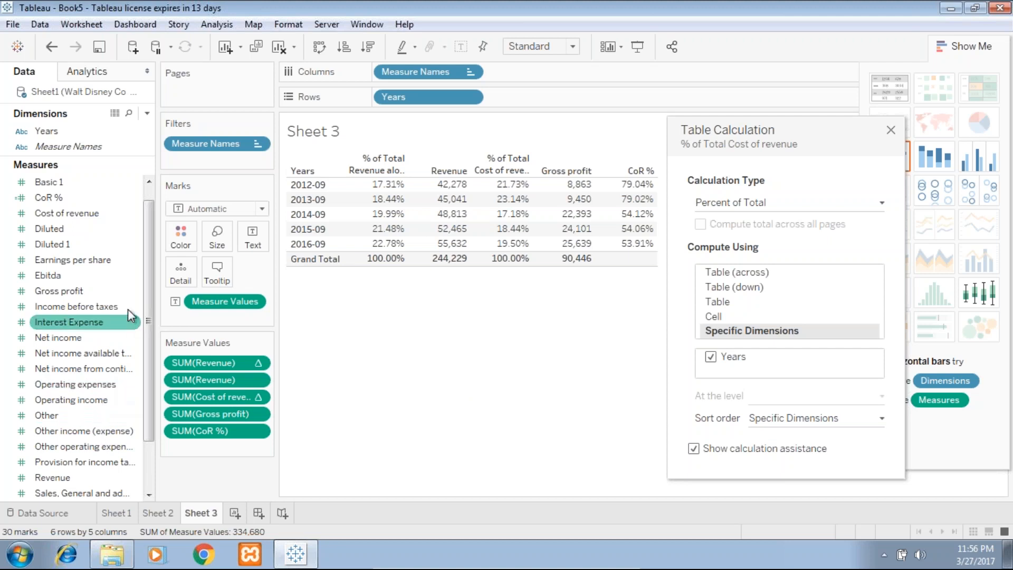
# Add plain Cost of revenue between its percent of total column and Gross profit, and close the table calculation settings.
pyautogui.click(108, 216)
pyautogui.moveTo(108, 219); pyautogui.dragTo(585, 198)
pyautogui.moveTo(183, 442); pyautogui.dragTo(200, 407)
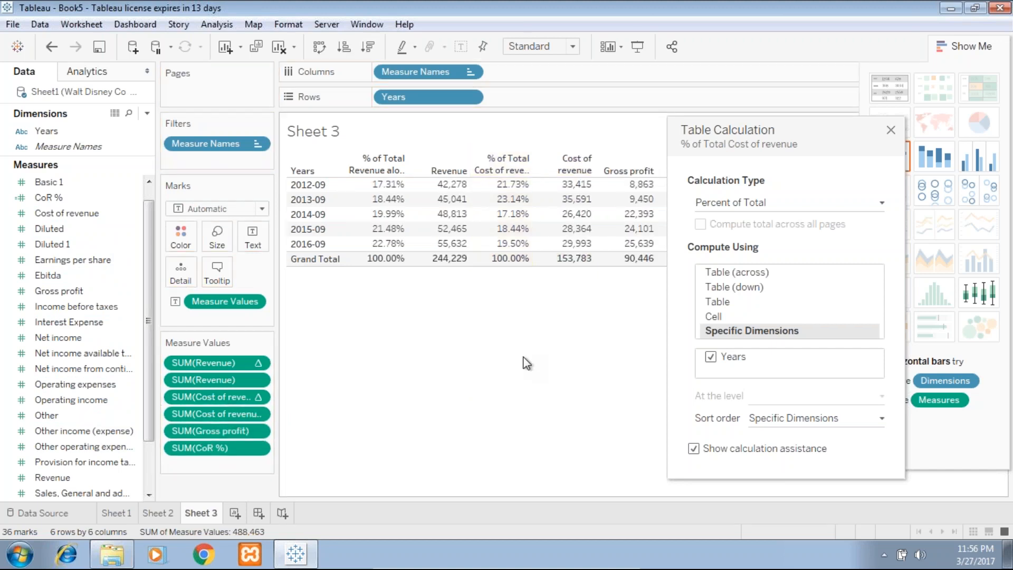
pyautogui.click(891, 131)
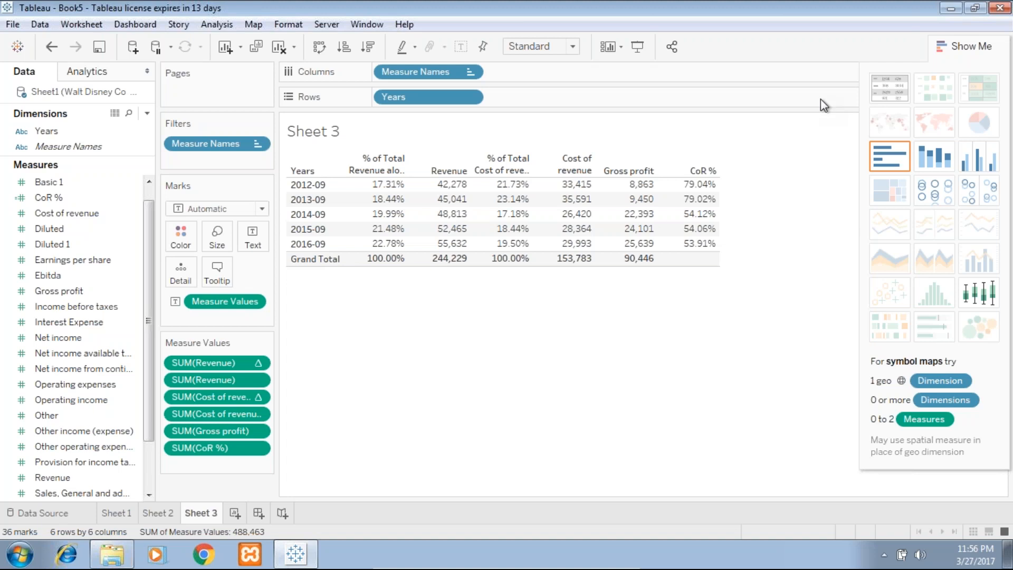
pyautogui.moveTo(396, 231)
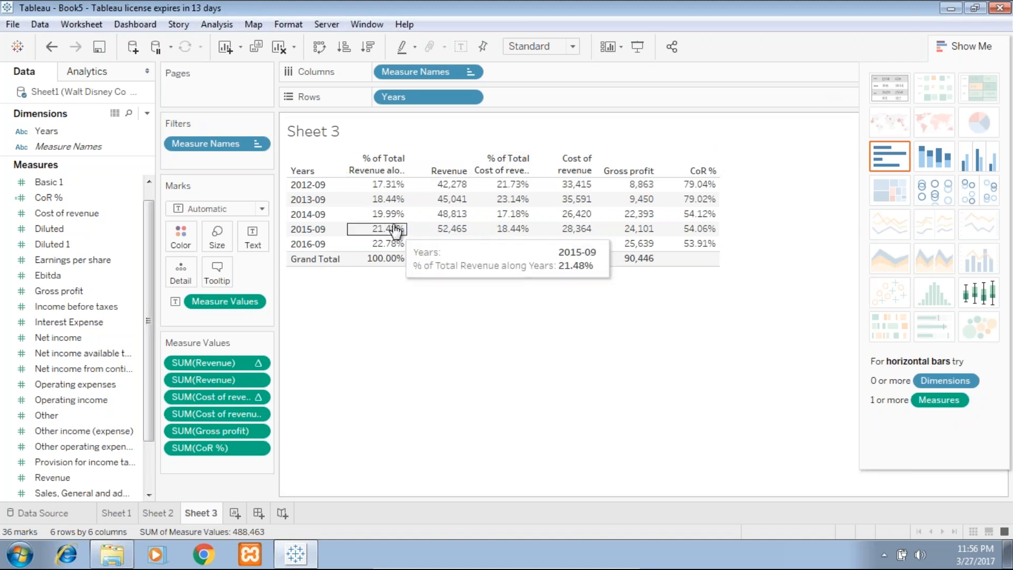
pyautogui.moveTo(379, 188)
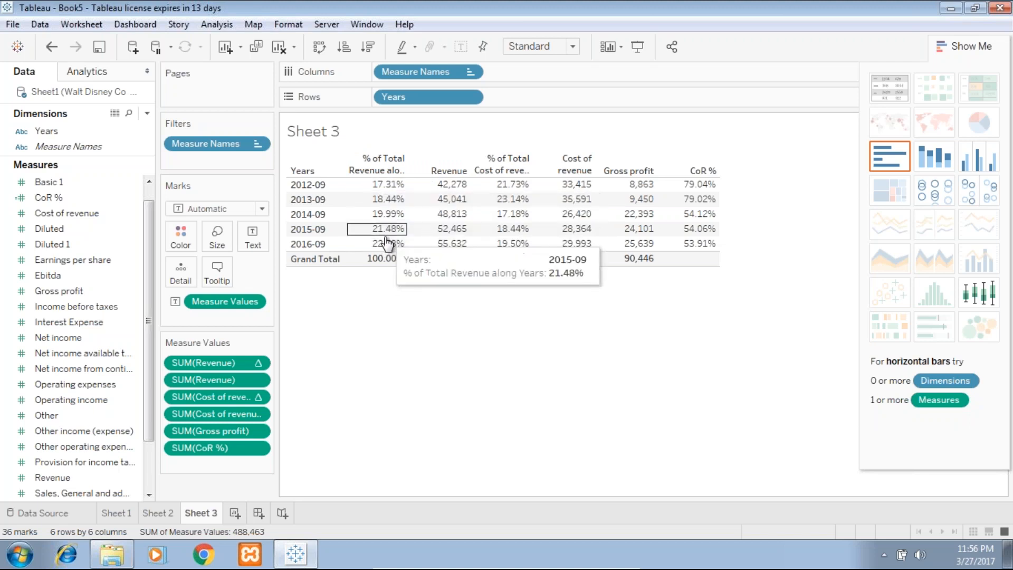
pyautogui.moveTo(388, 258)
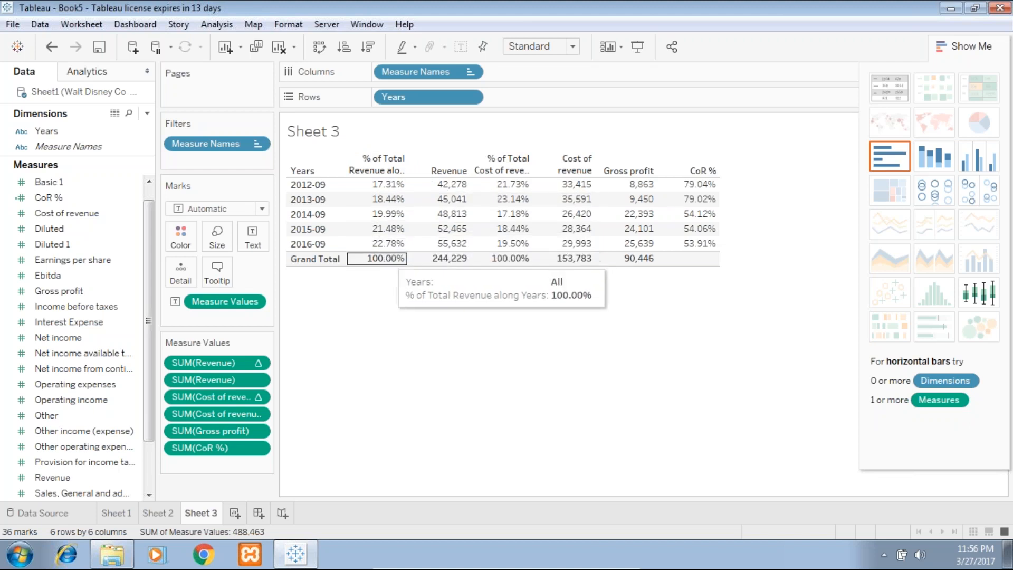
# Duplicate the Sheet 3 worksheet and show the copy as a side-by-side bar chart.
pyautogui.rightClick(211, 518)
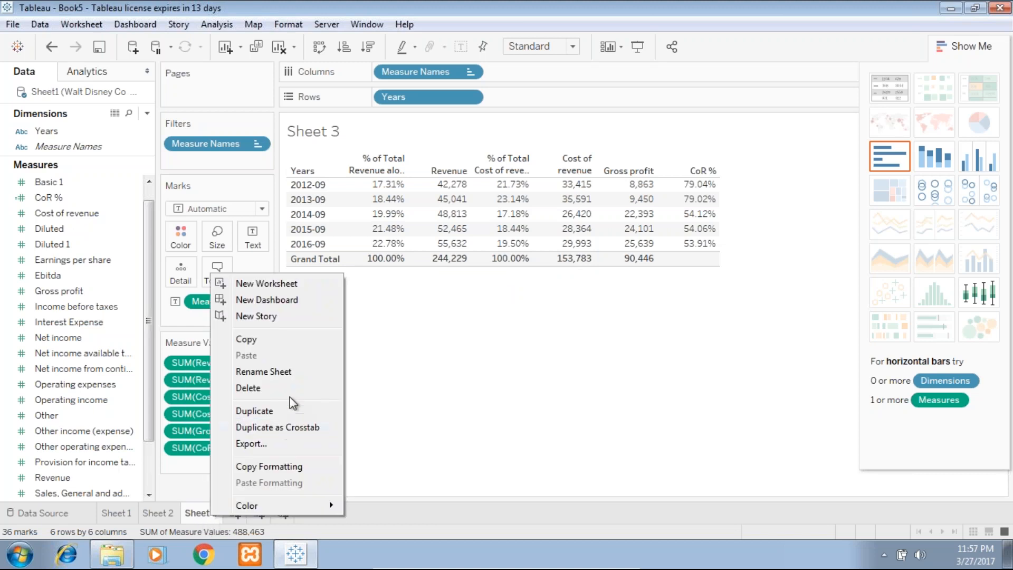
pyautogui.click(285, 411)
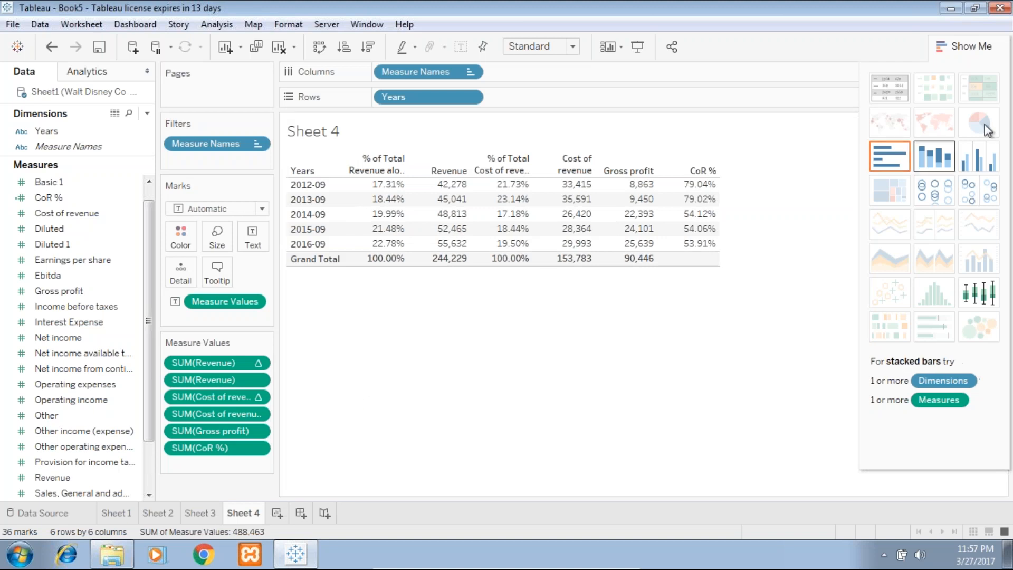
pyautogui.click(981, 158)
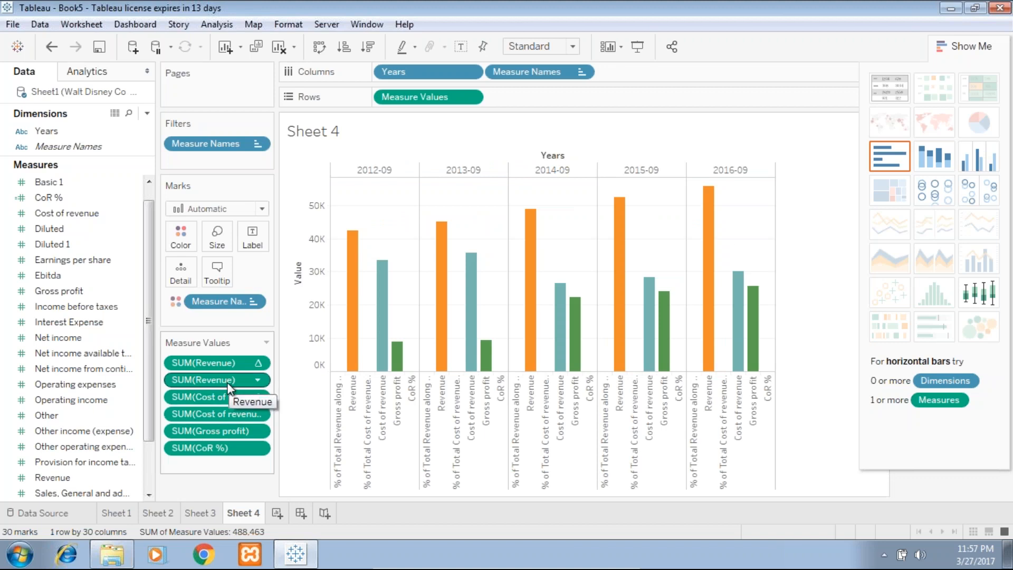
# Remove plain Revenue, plain Cost of revenue, Gross profit and CoR % from the Sheet 4 chart, keeping the two percent of total measures.
pyautogui.moveTo(224, 382); pyautogui.dragTo(205, 481)
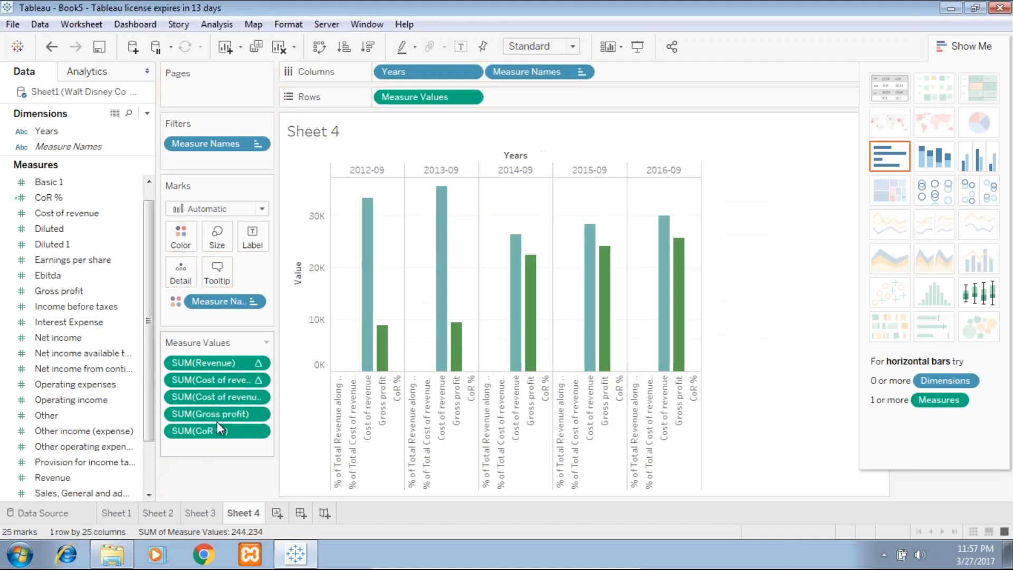
pyautogui.moveTo(222, 405); pyautogui.dragTo(219, 477)
pyautogui.moveTo(226, 399); pyautogui.dragTo(228, 465)
pyautogui.moveTo(226, 400); pyautogui.dragTo(226, 464)
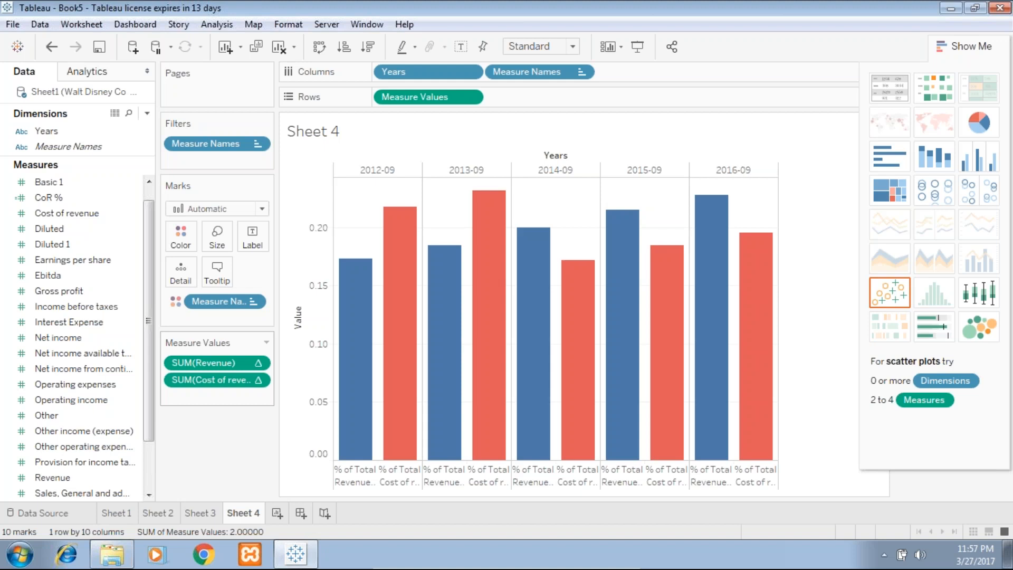
# Put percent of total Cost of revenue on a second axis opposite Revenue, and display the Revenue marks as bars.
pyautogui.moveTo(237, 380); pyautogui.dragTo(778, 285)
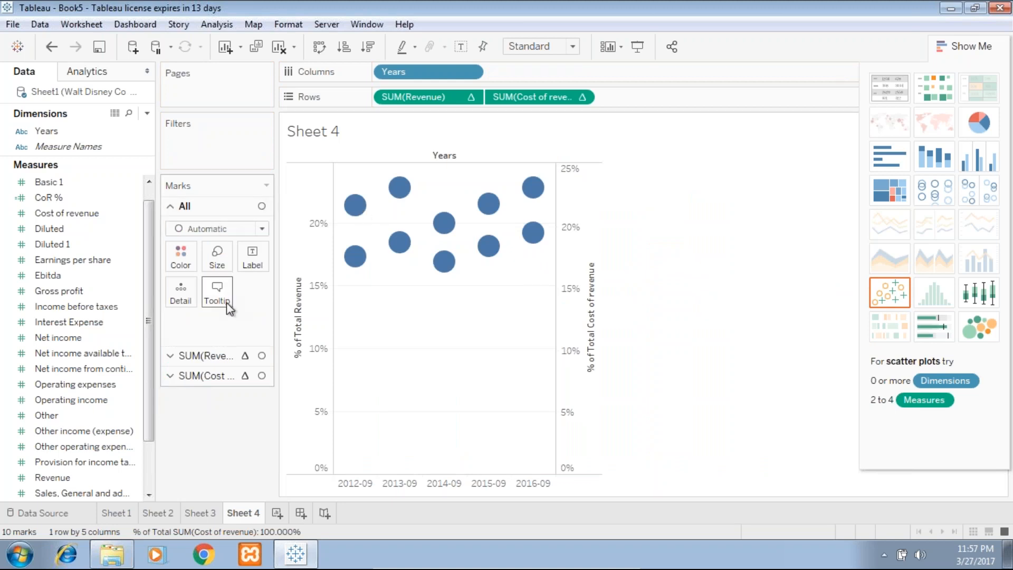
pyautogui.click(226, 358)
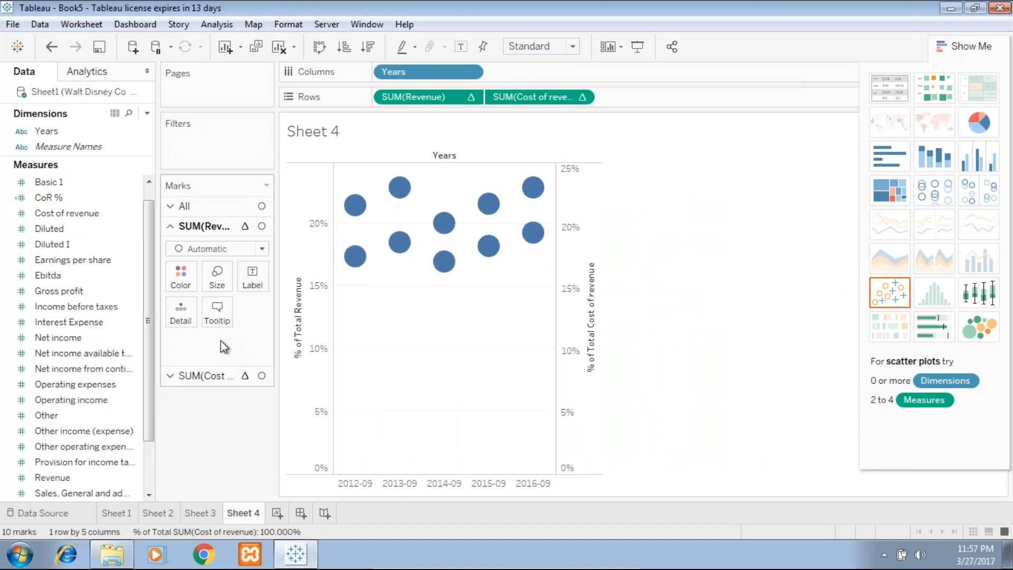
pyautogui.click(217, 248)
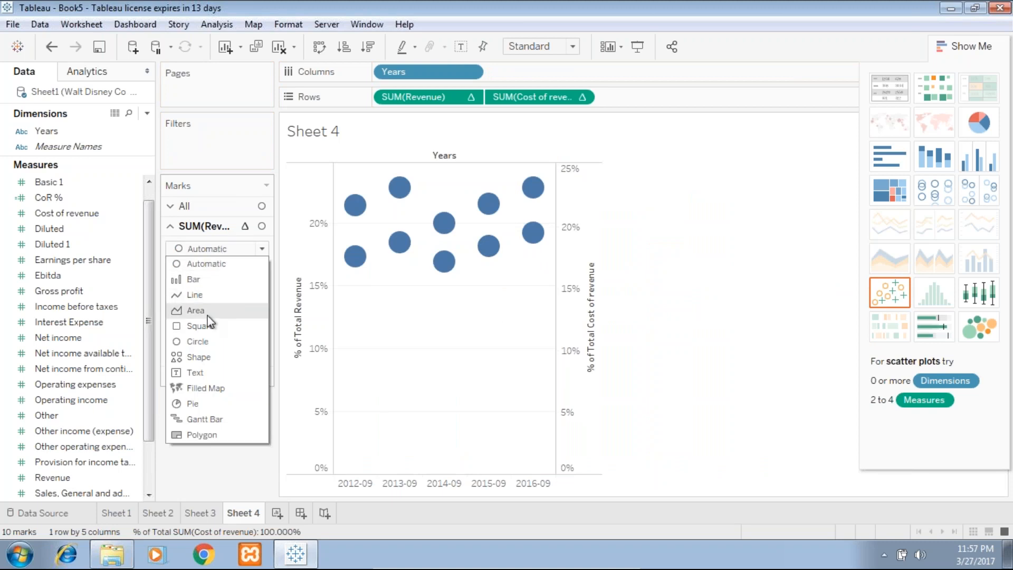
pyautogui.click(204, 284)
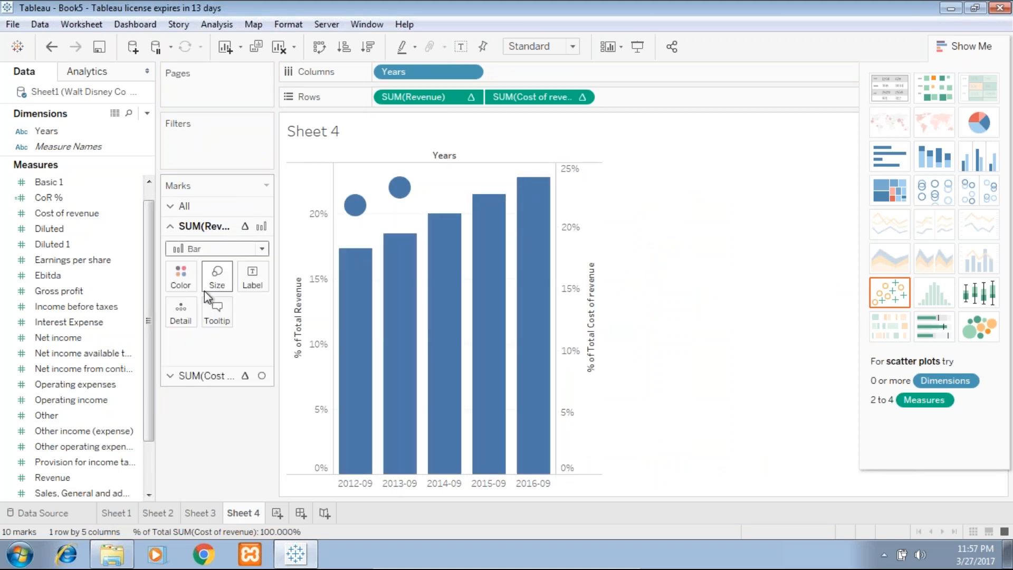
# Display the Cost of revenue marks as circles and colour them light red.
pyautogui.click(213, 370)
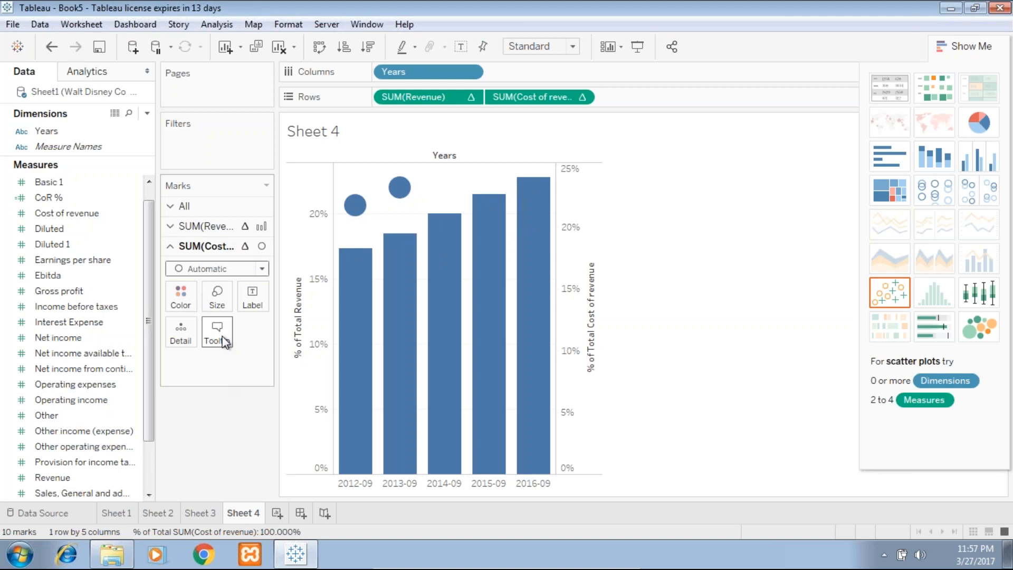
pyautogui.click(219, 270)
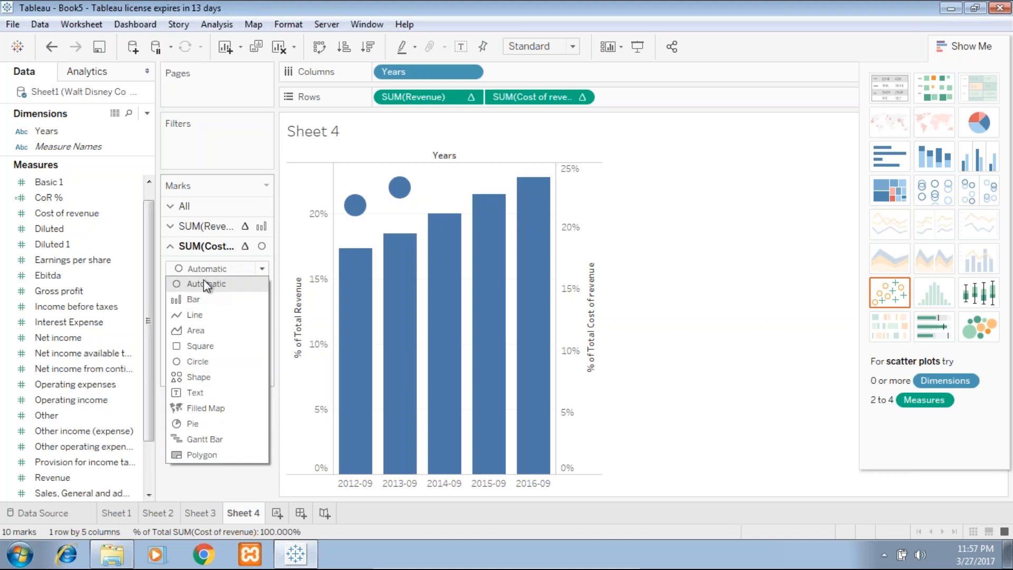
pyautogui.click(202, 361)
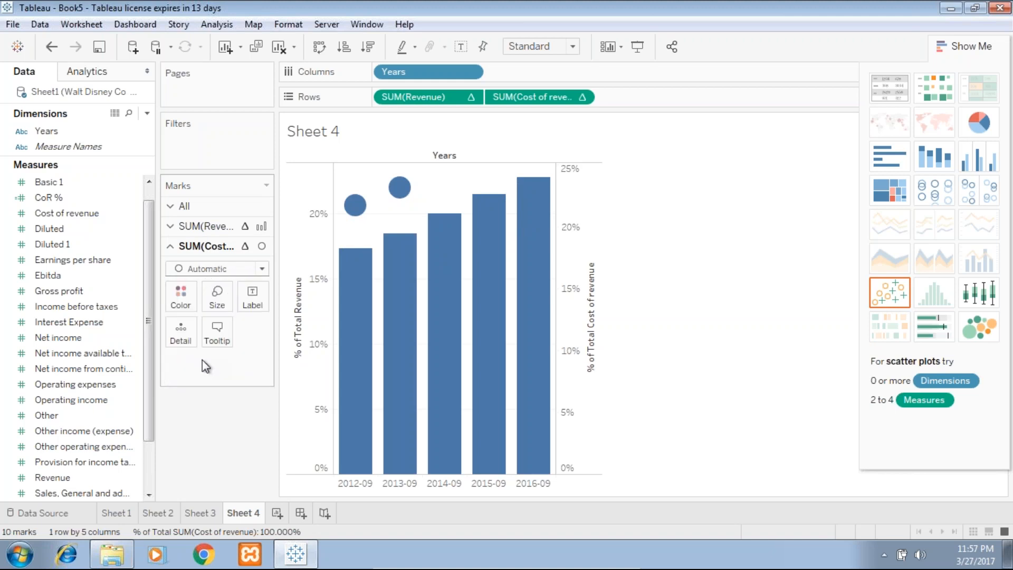
pyautogui.click(181, 295)
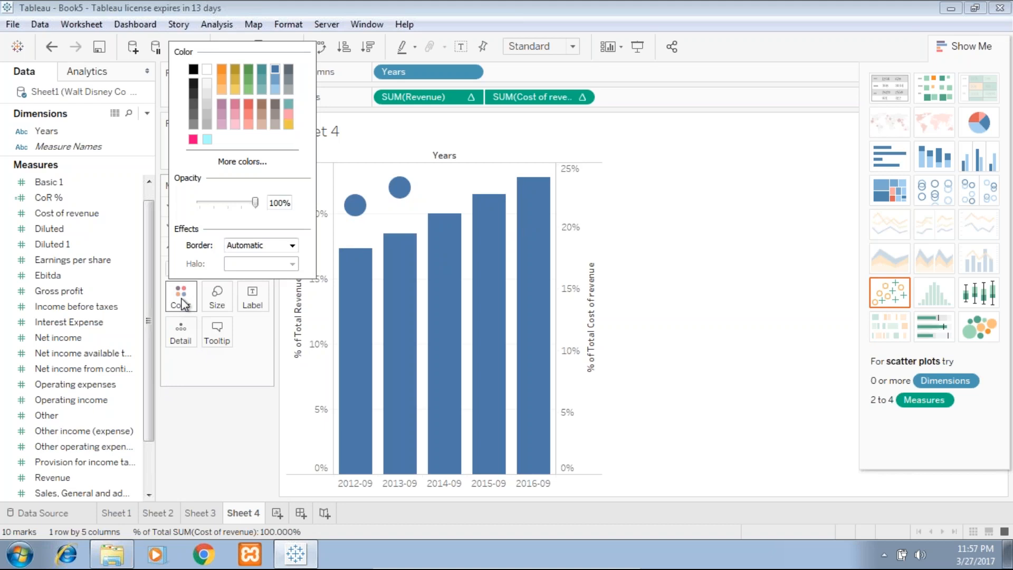
pyautogui.click(246, 110)
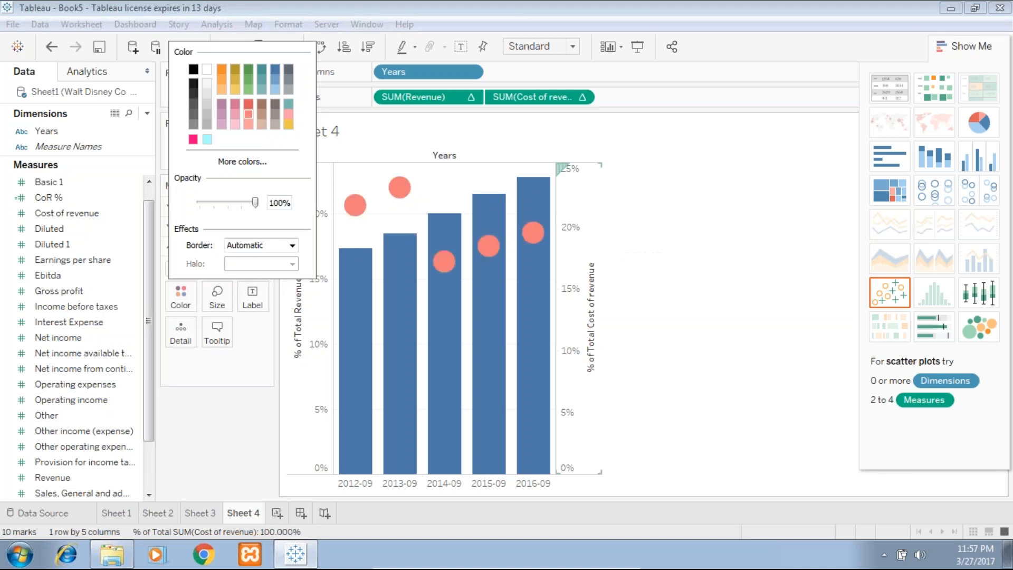
pyautogui.click(698, 285)
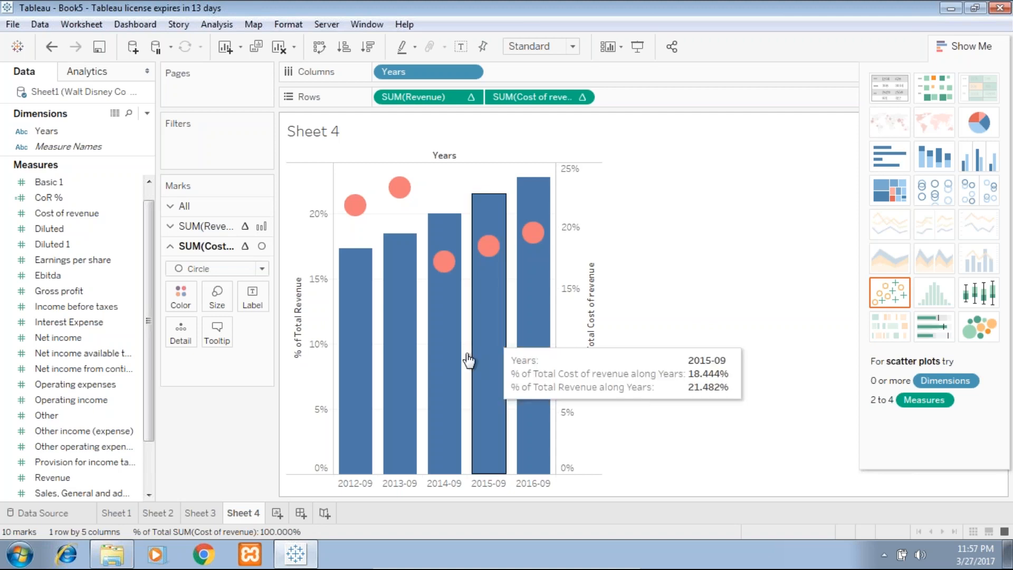
# Compare the yearly percent of total Revenue and Cost of revenue using the details of individual bars and circles.
pyautogui.moveTo(410, 400)
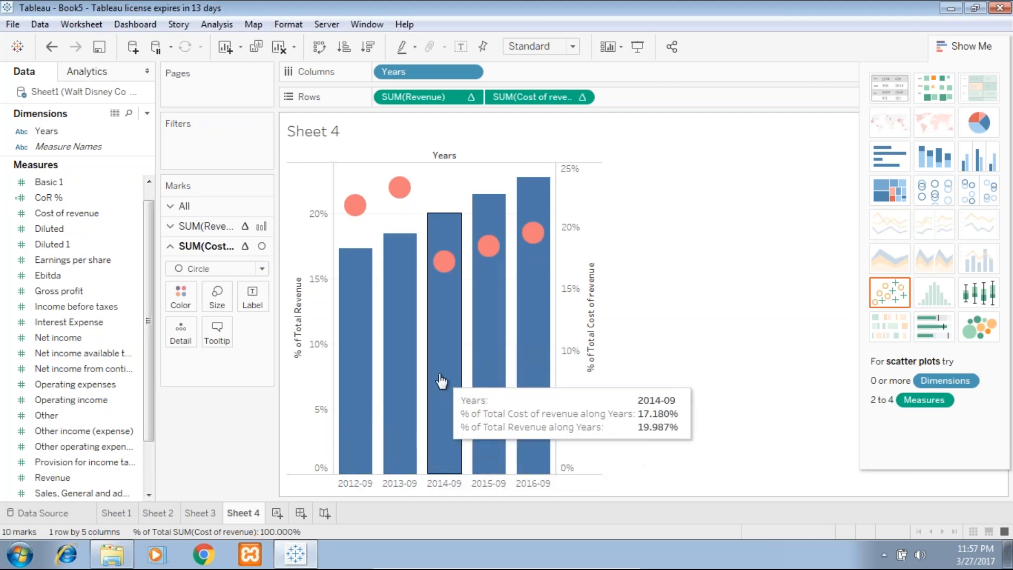
pyautogui.moveTo(446, 358)
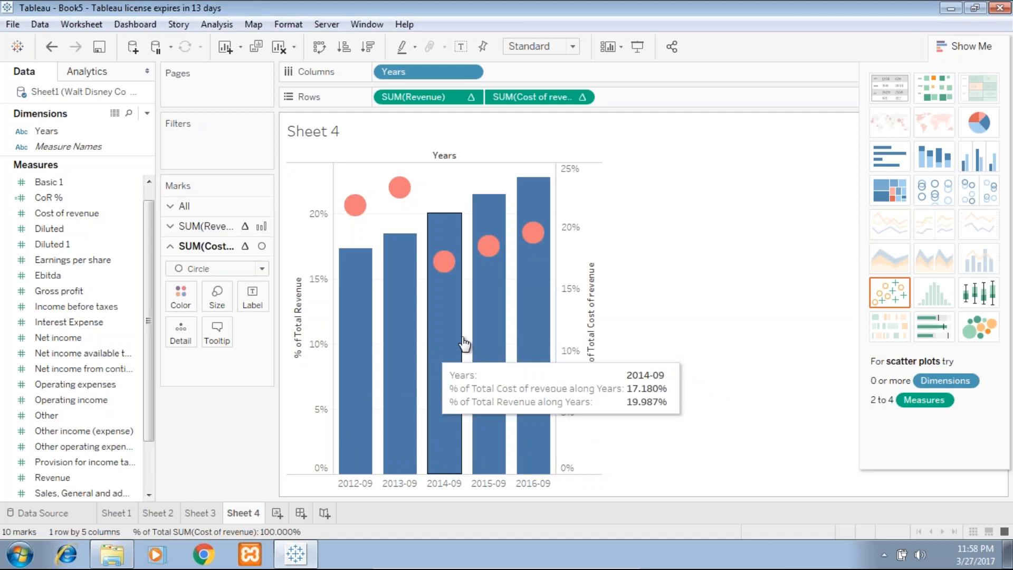
pyautogui.moveTo(498, 327)
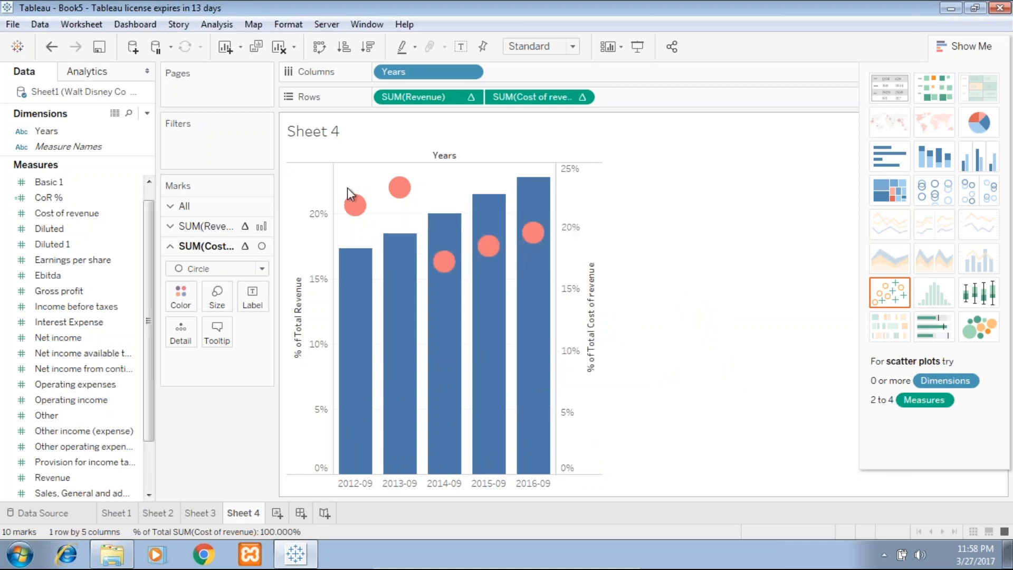
pyautogui.moveTo(357, 209)
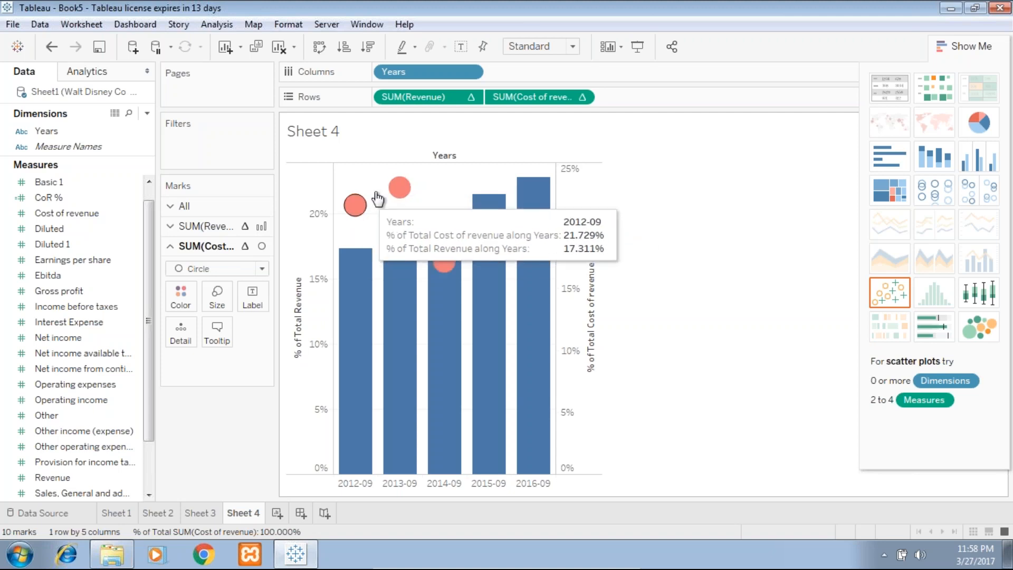
pyautogui.moveTo(438, 224)
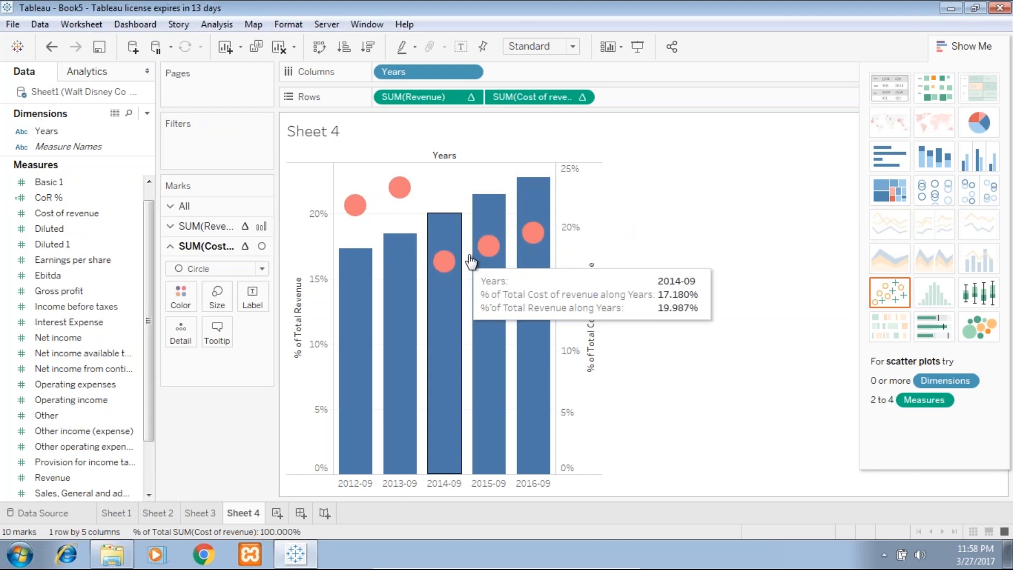
pyautogui.moveTo(533, 231)
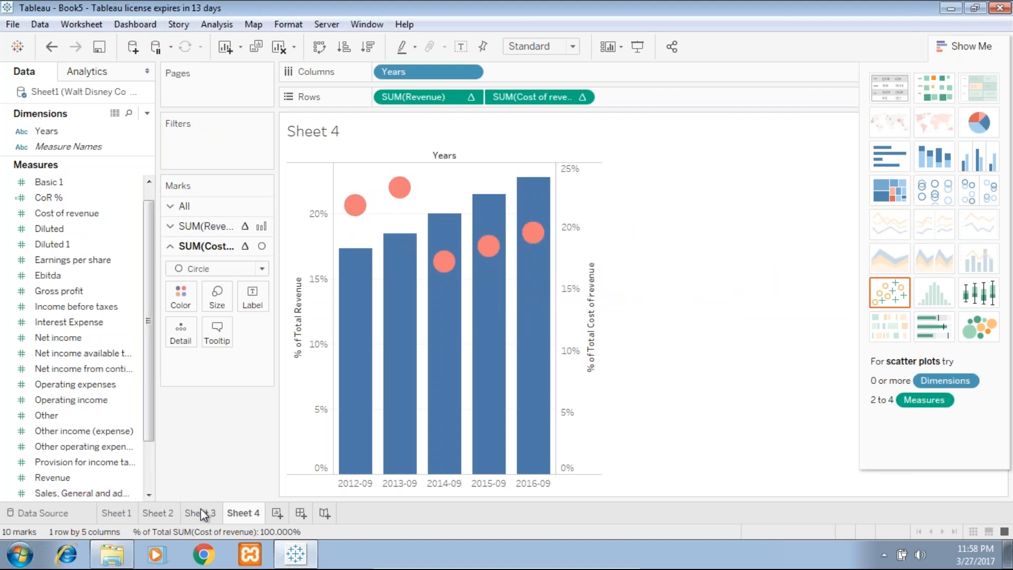
# Create a new dashboard containing the Sheet 3 table with the Sheet 4 chart above it.
pyautogui.click(301, 514)
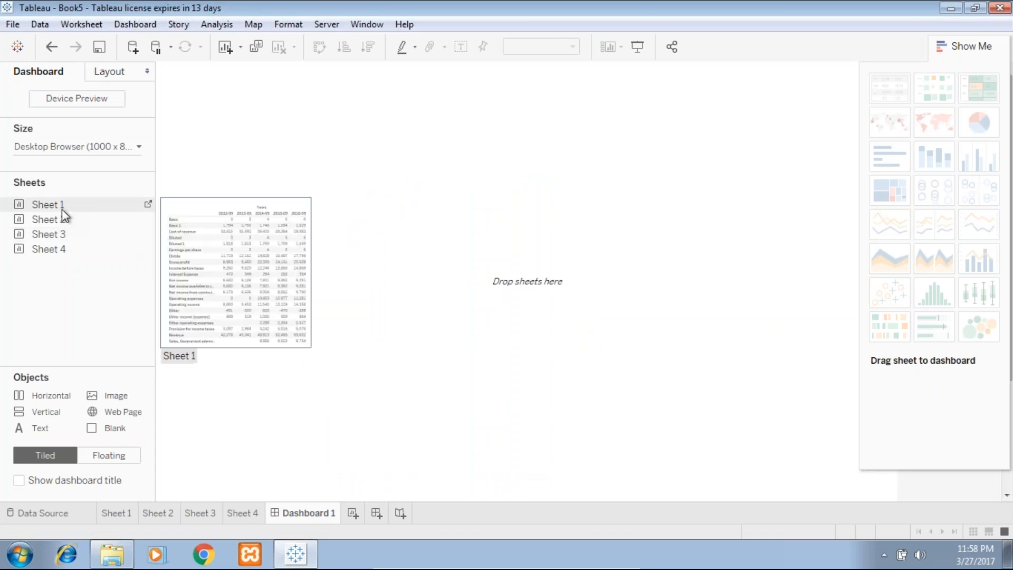
pyautogui.moveTo(59, 230); pyautogui.dragTo(259, 170)
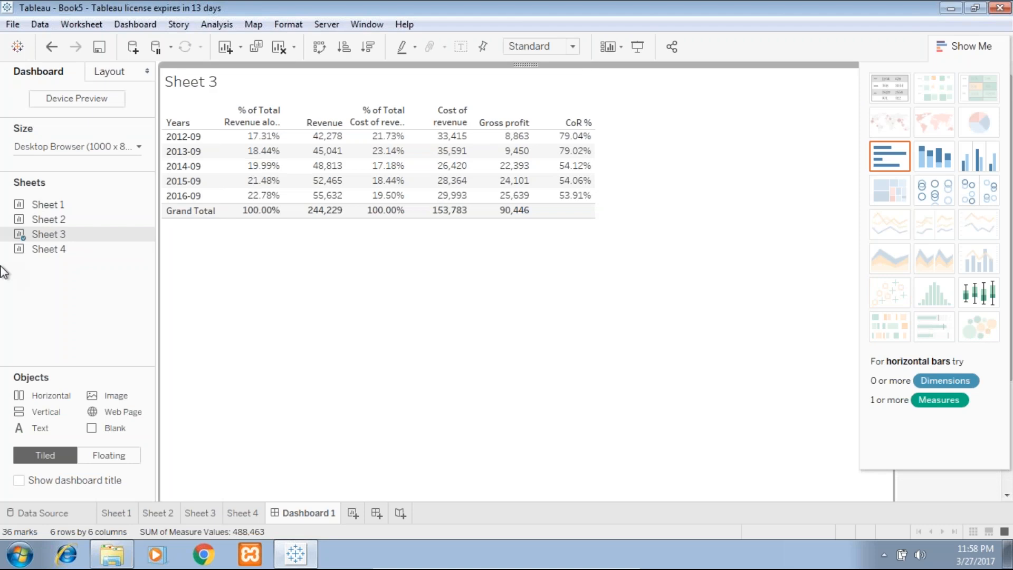
pyautogui.moveTo(40, 250); pyautogui.dragTo(612, 163)
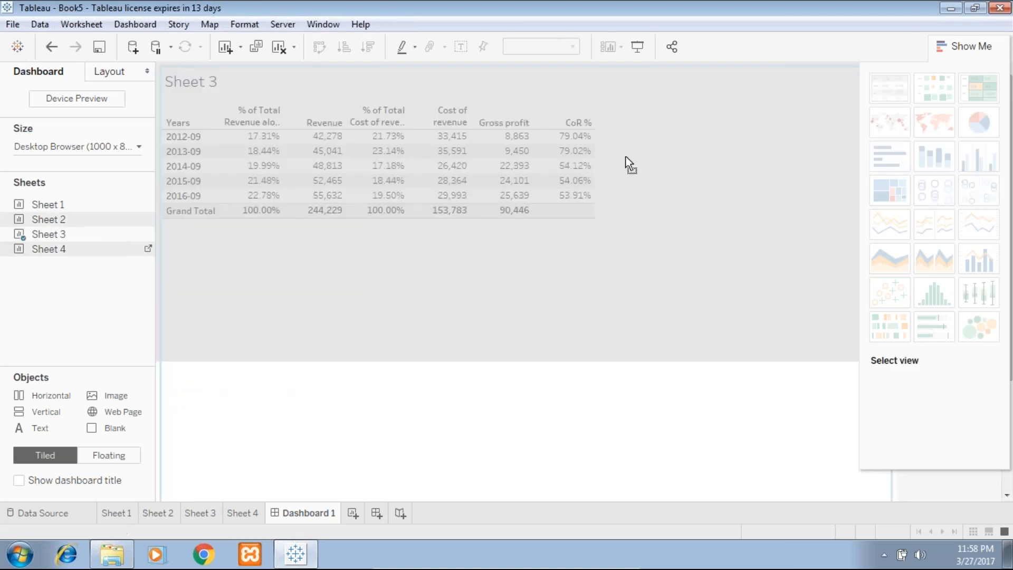
pyautogui.moveTo(530, 255); pyautogui.dragTo(578, 223)
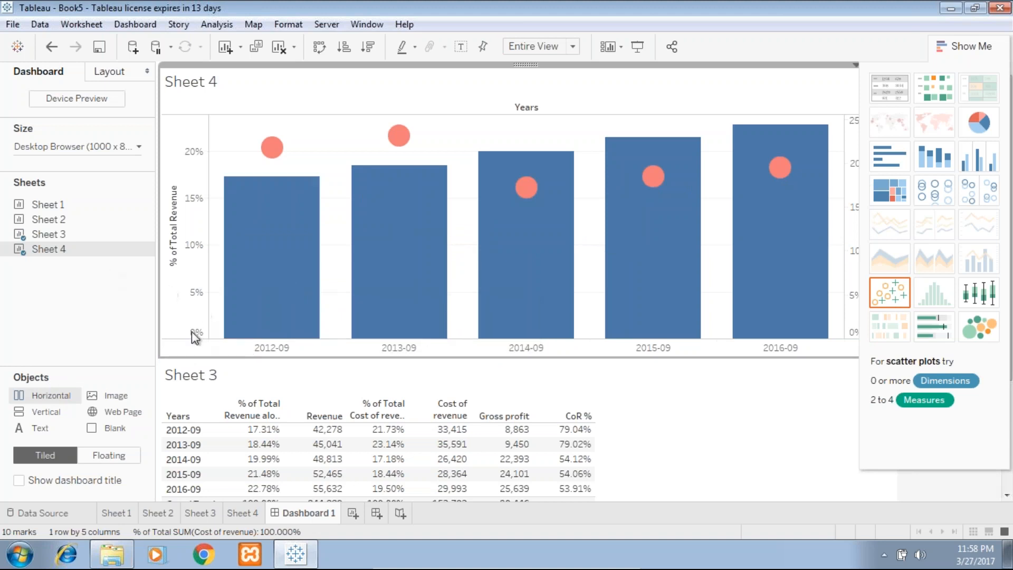
# Switch dashboard placement to Floating, try to add a Horizontal container, and hide the chart type suggestions.
pyautogui.click(119, 456)
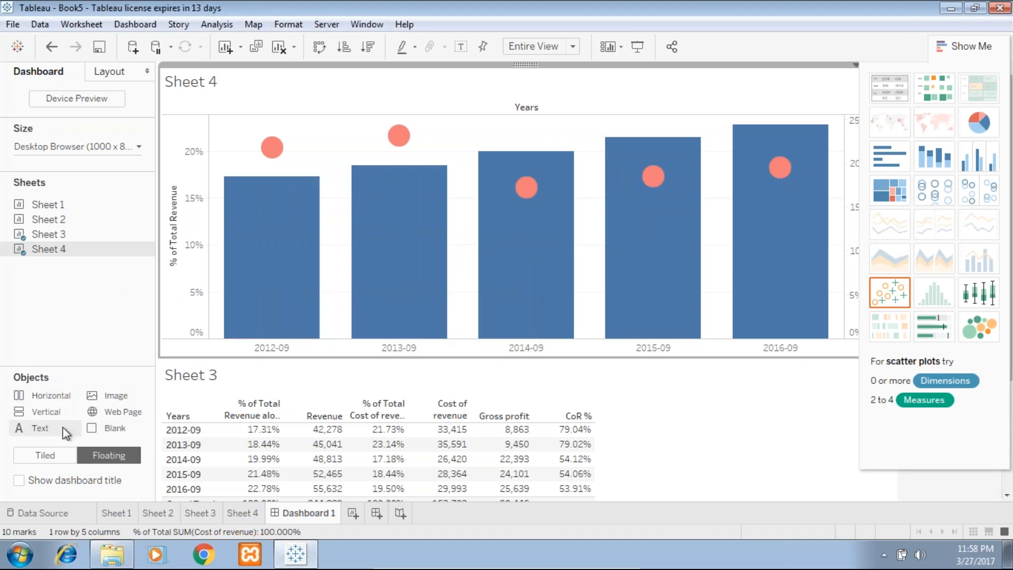
pyautogui.moveTo(62, 401); pyautogui.dragTo(491, 380)
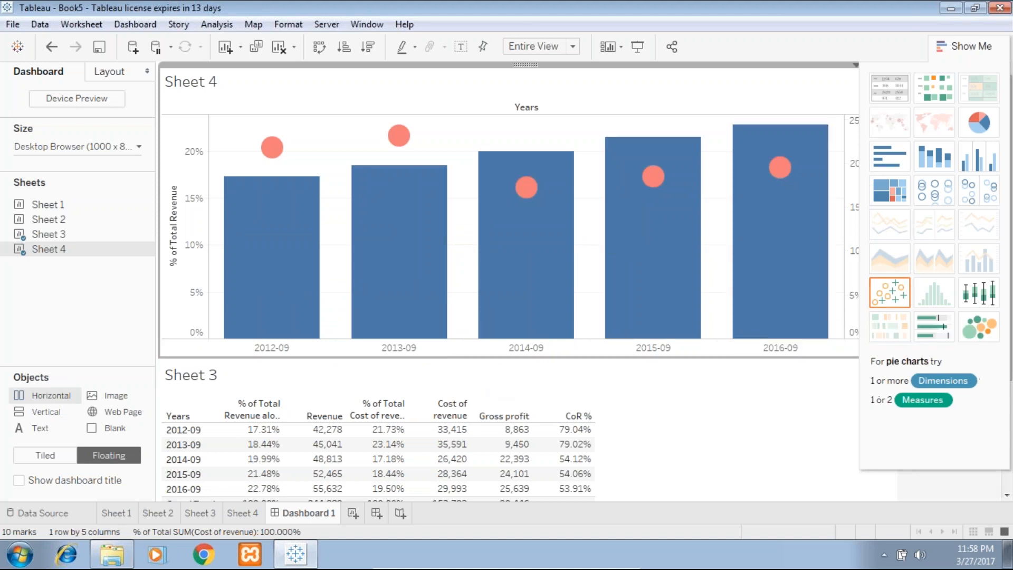
pyautogui.click(966, 49)
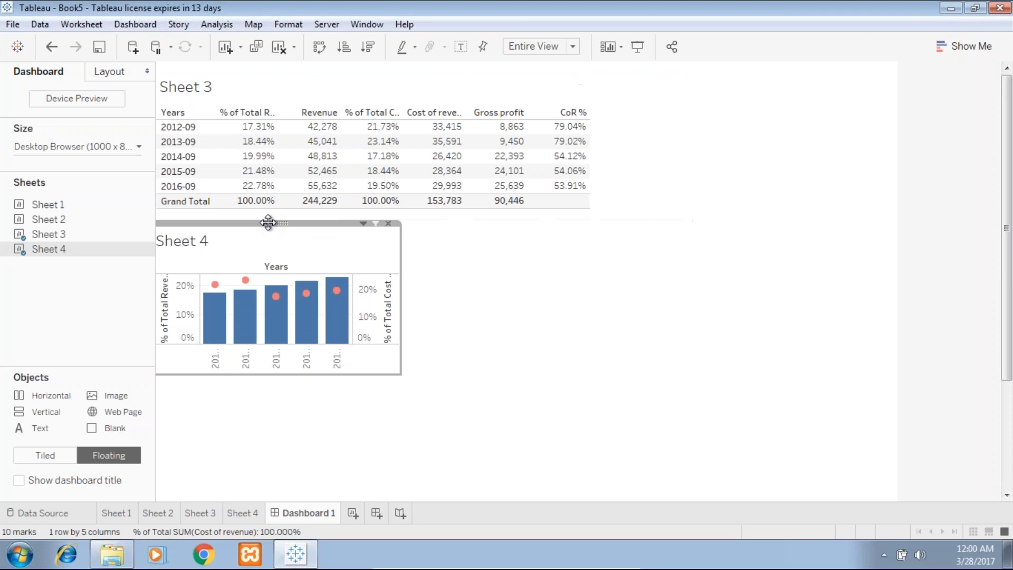
# Place the floating Sheet 4 chart directly beneath the Sheet 3 table and widen it to match the table's width.
pyautogui.moveTo(269, 222); pyautogui.dragTo(276, 209)
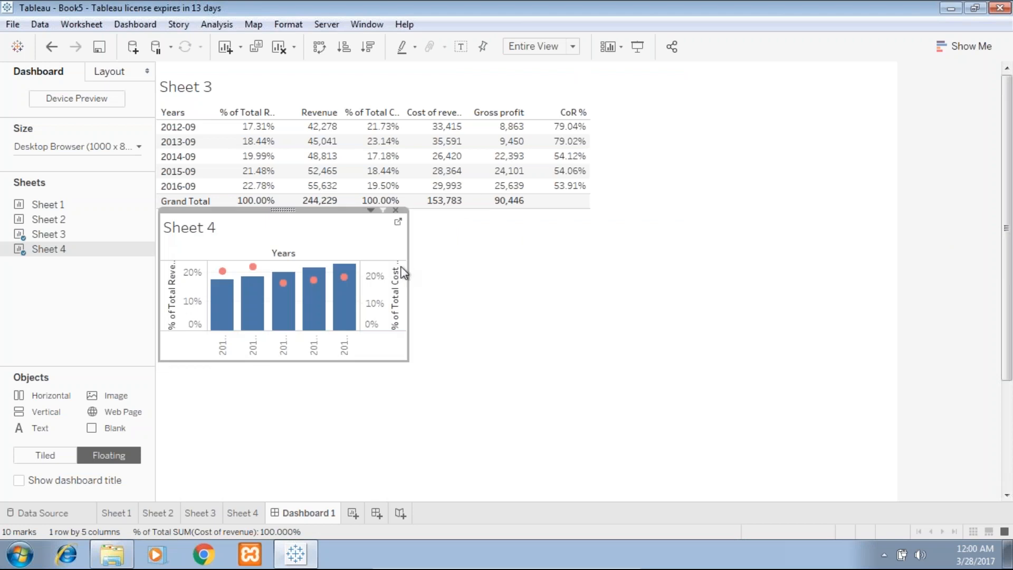
pyautogui.moveTo(409, 266); pyautogui.dragTo(593, 236)
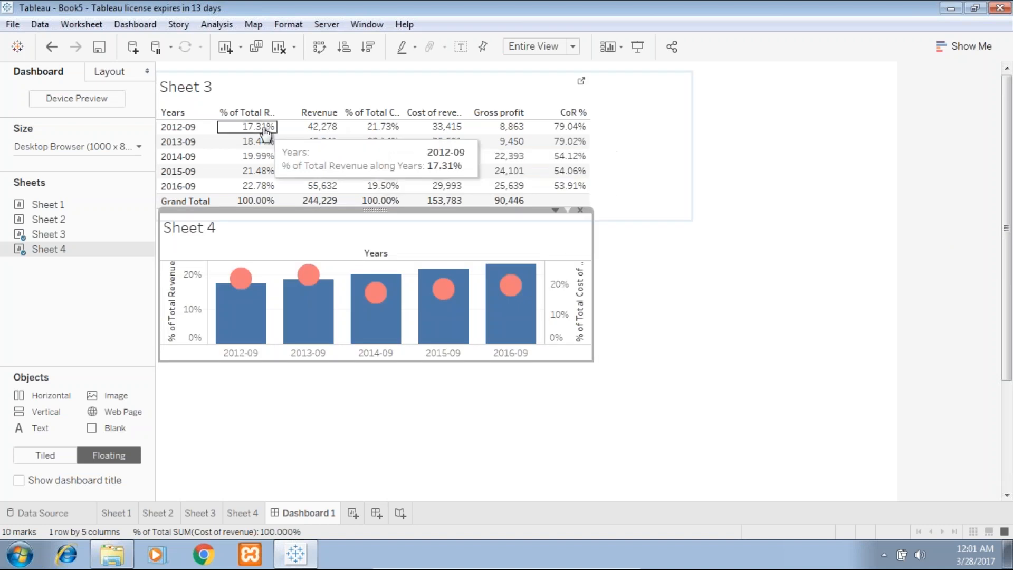